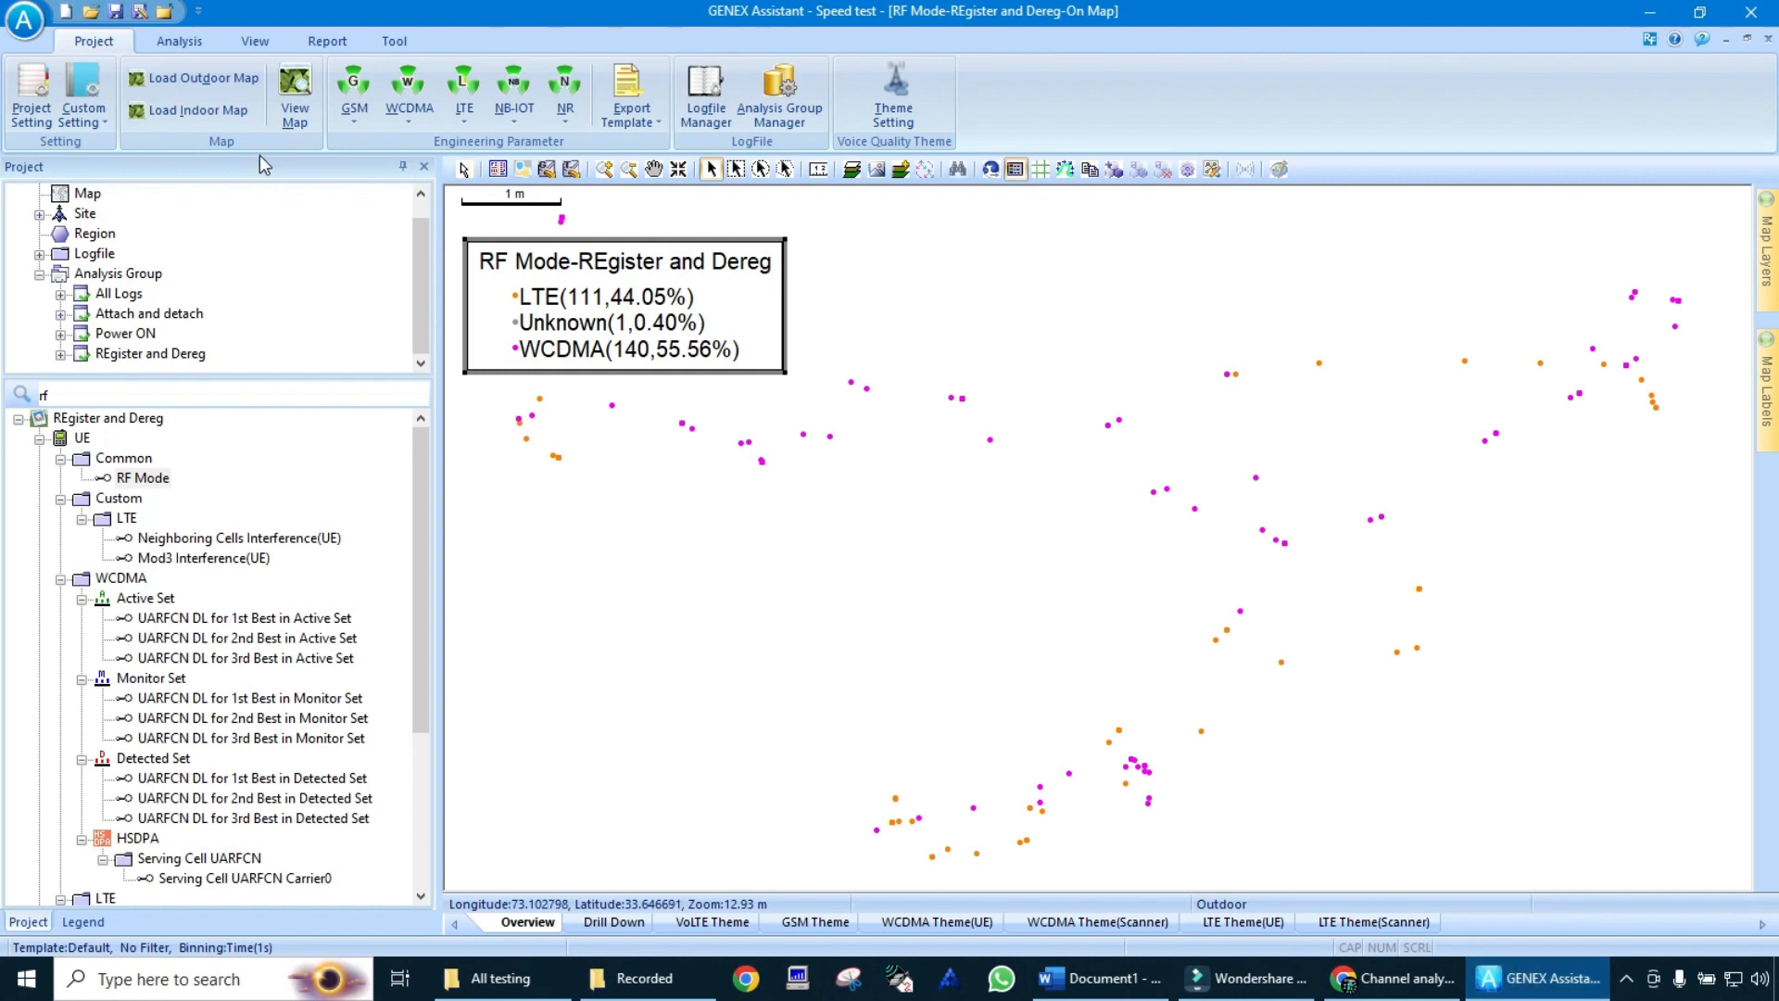
Step: Save the changes to the open project and create a new project named 4G Indoor with the Default template
{"action": "left_click", "coordinate": [67, 13]}
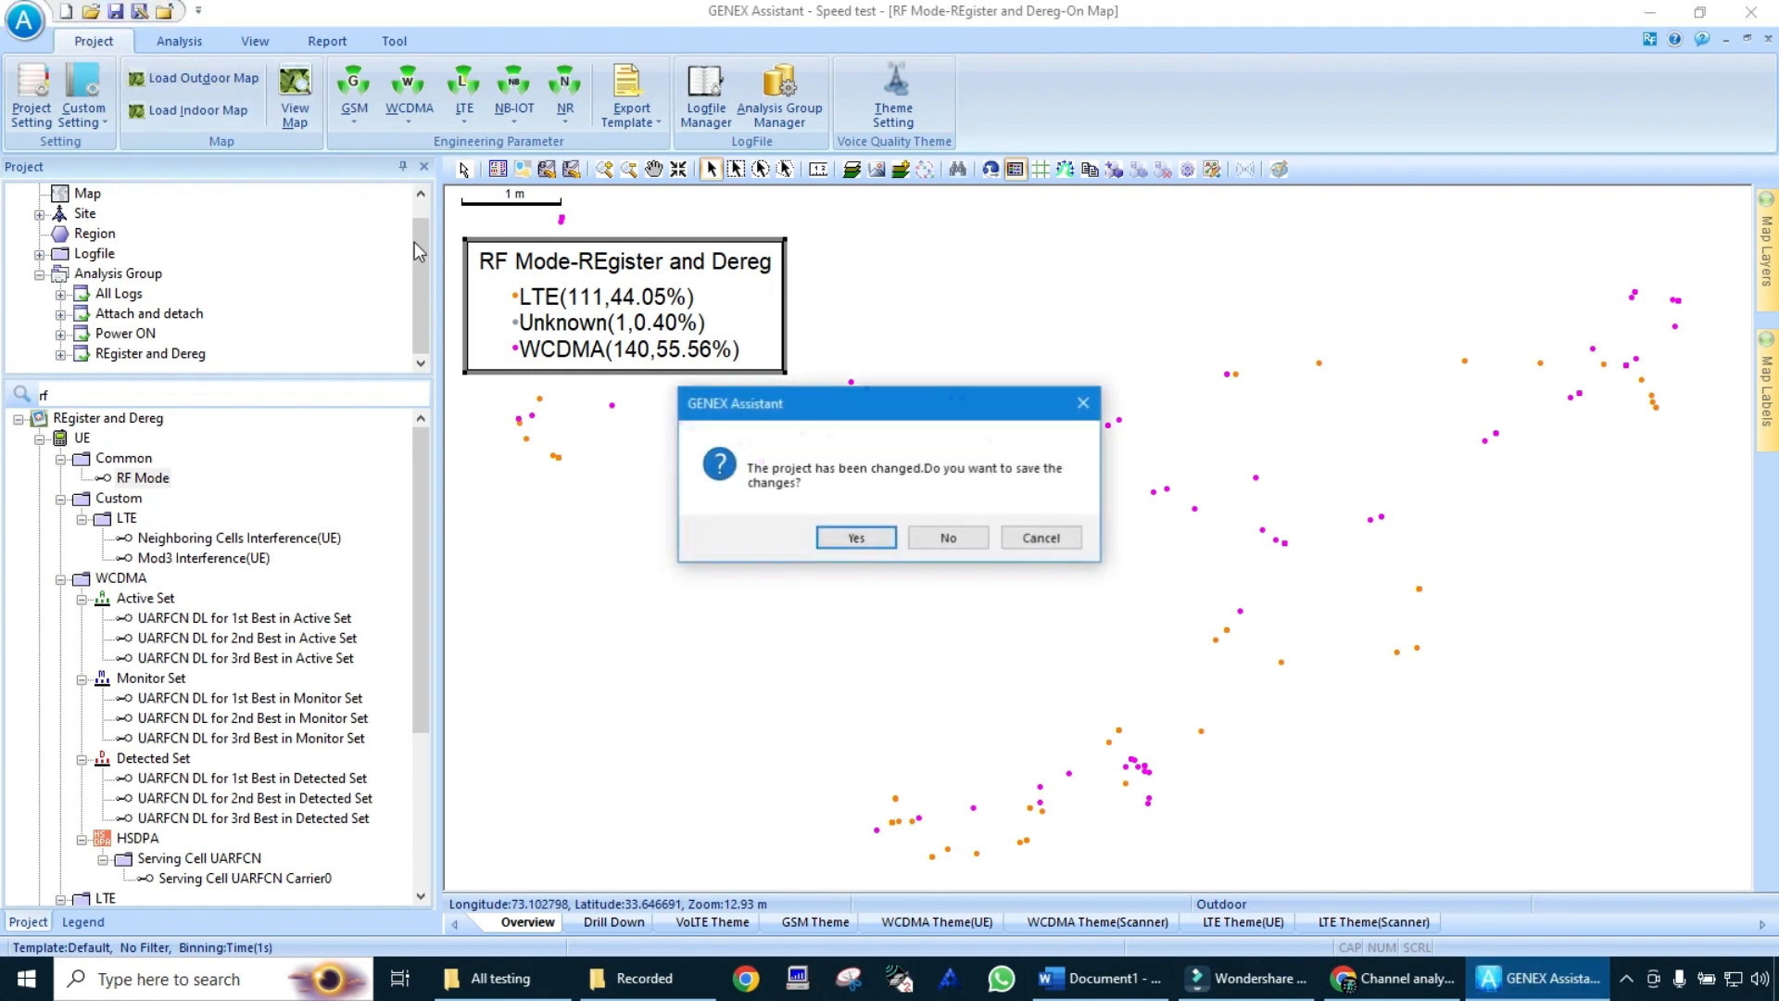
{"action": "left_click", "coordinate": [879, 541]}
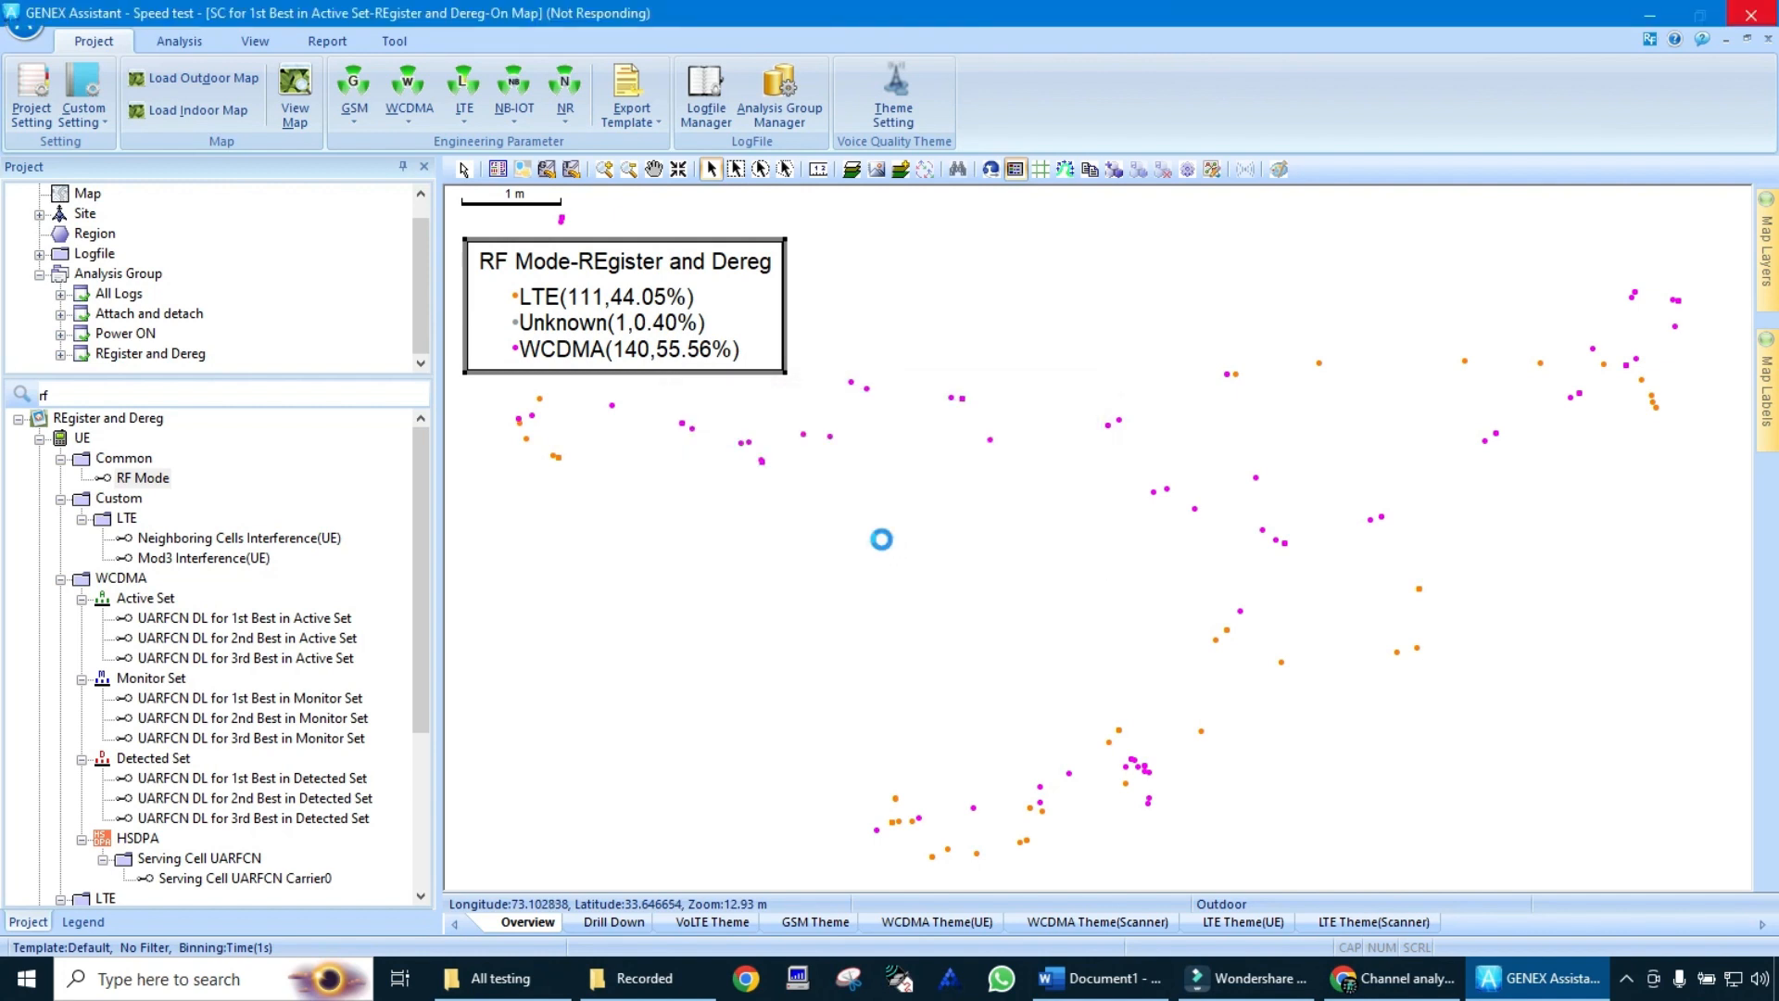
{"action": "type", "text": "4G Indoor"}
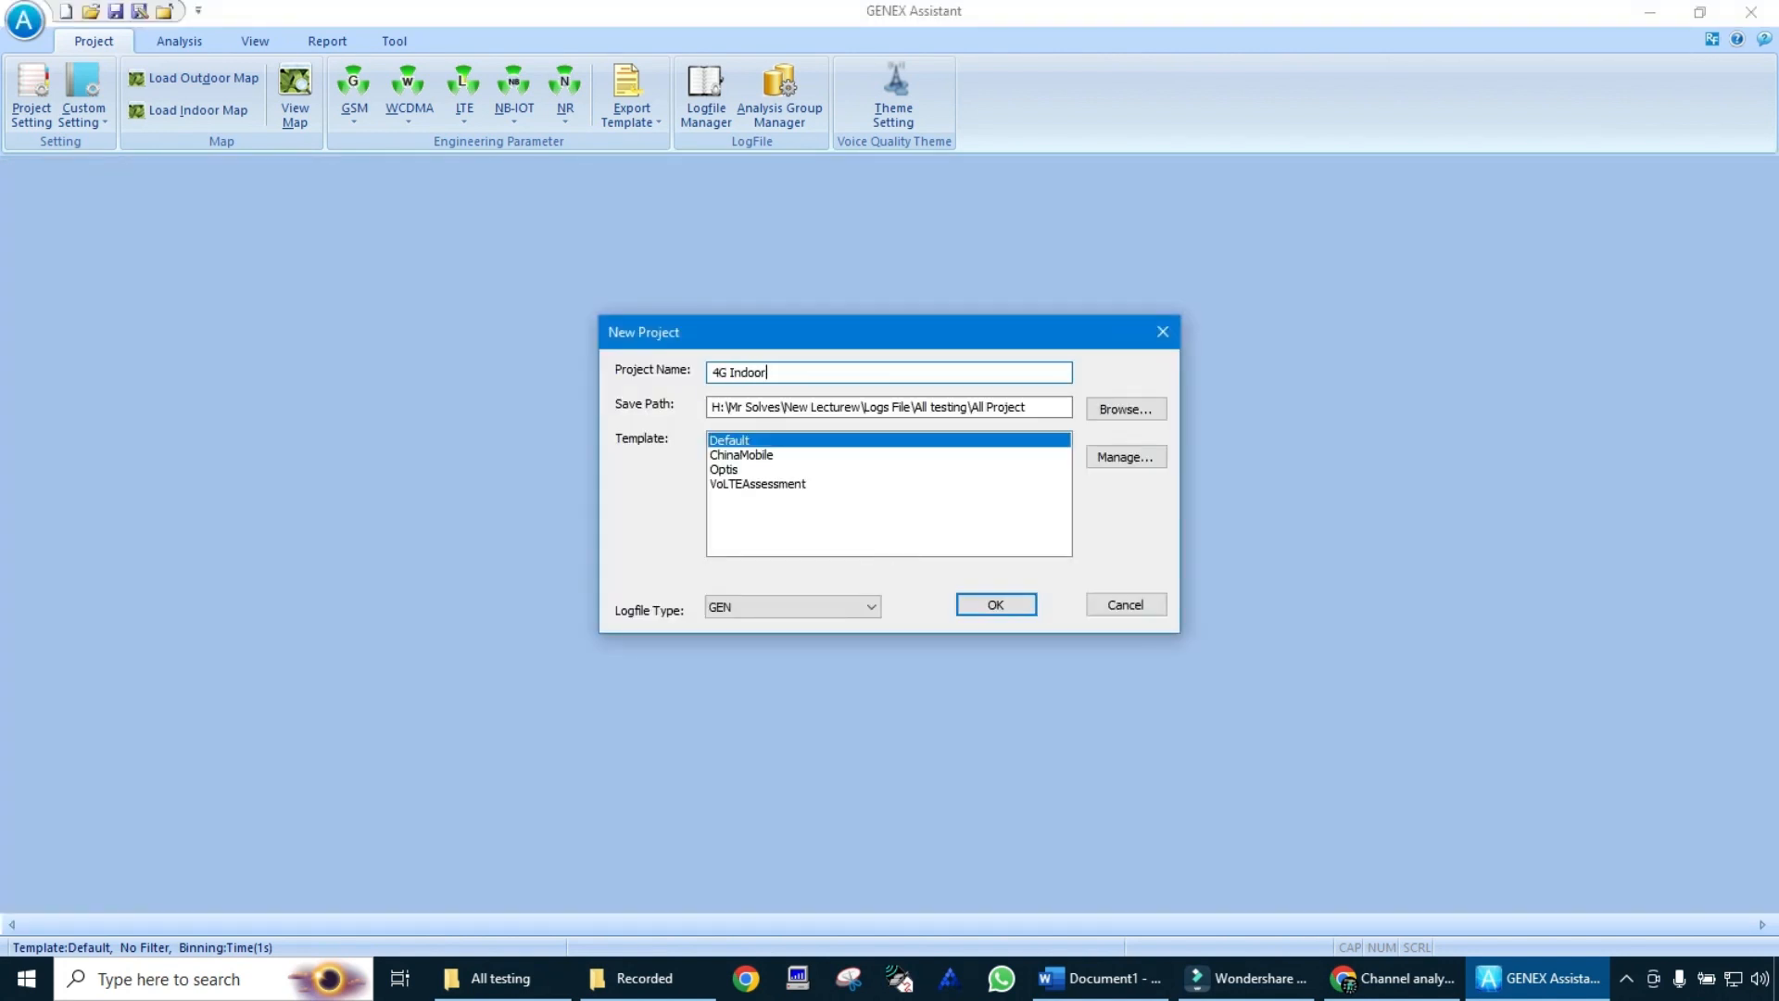
{"action": "key", "text": "Return"}
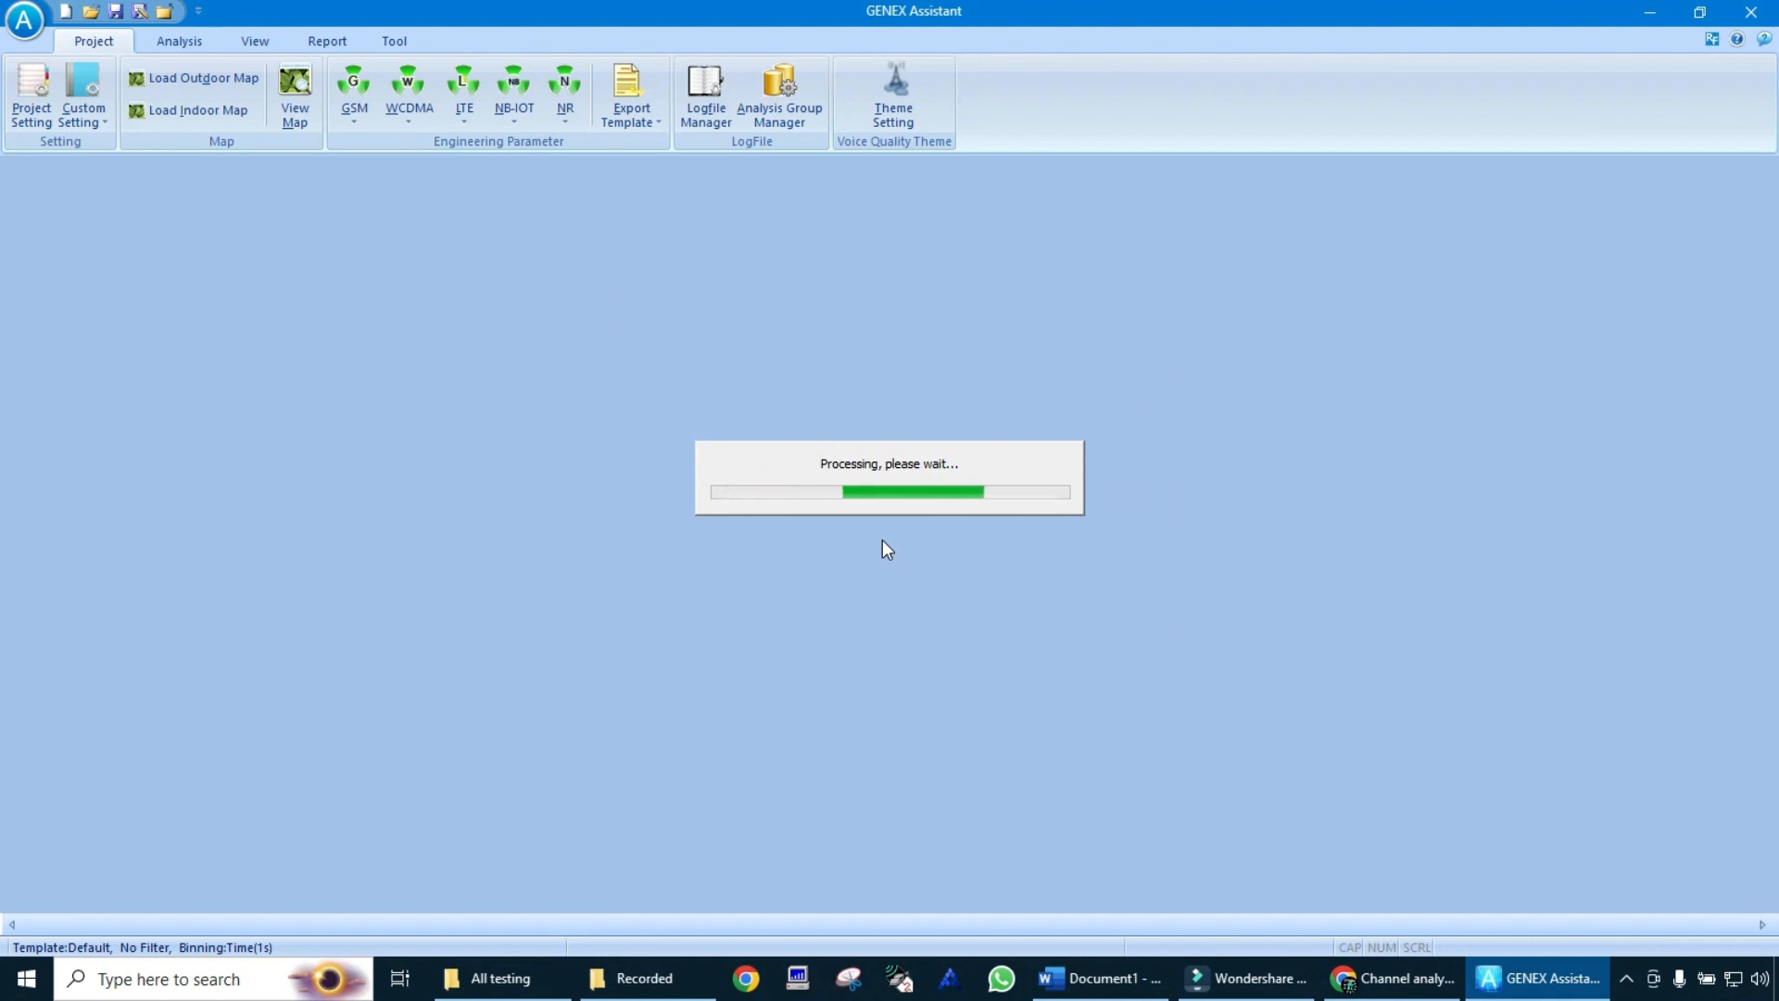
Step: Load all the logfiles from the "14 4G Indoor Testing" folder into the project and run the analysis
{"action": "left_click", "coordinate": [710, 104]}
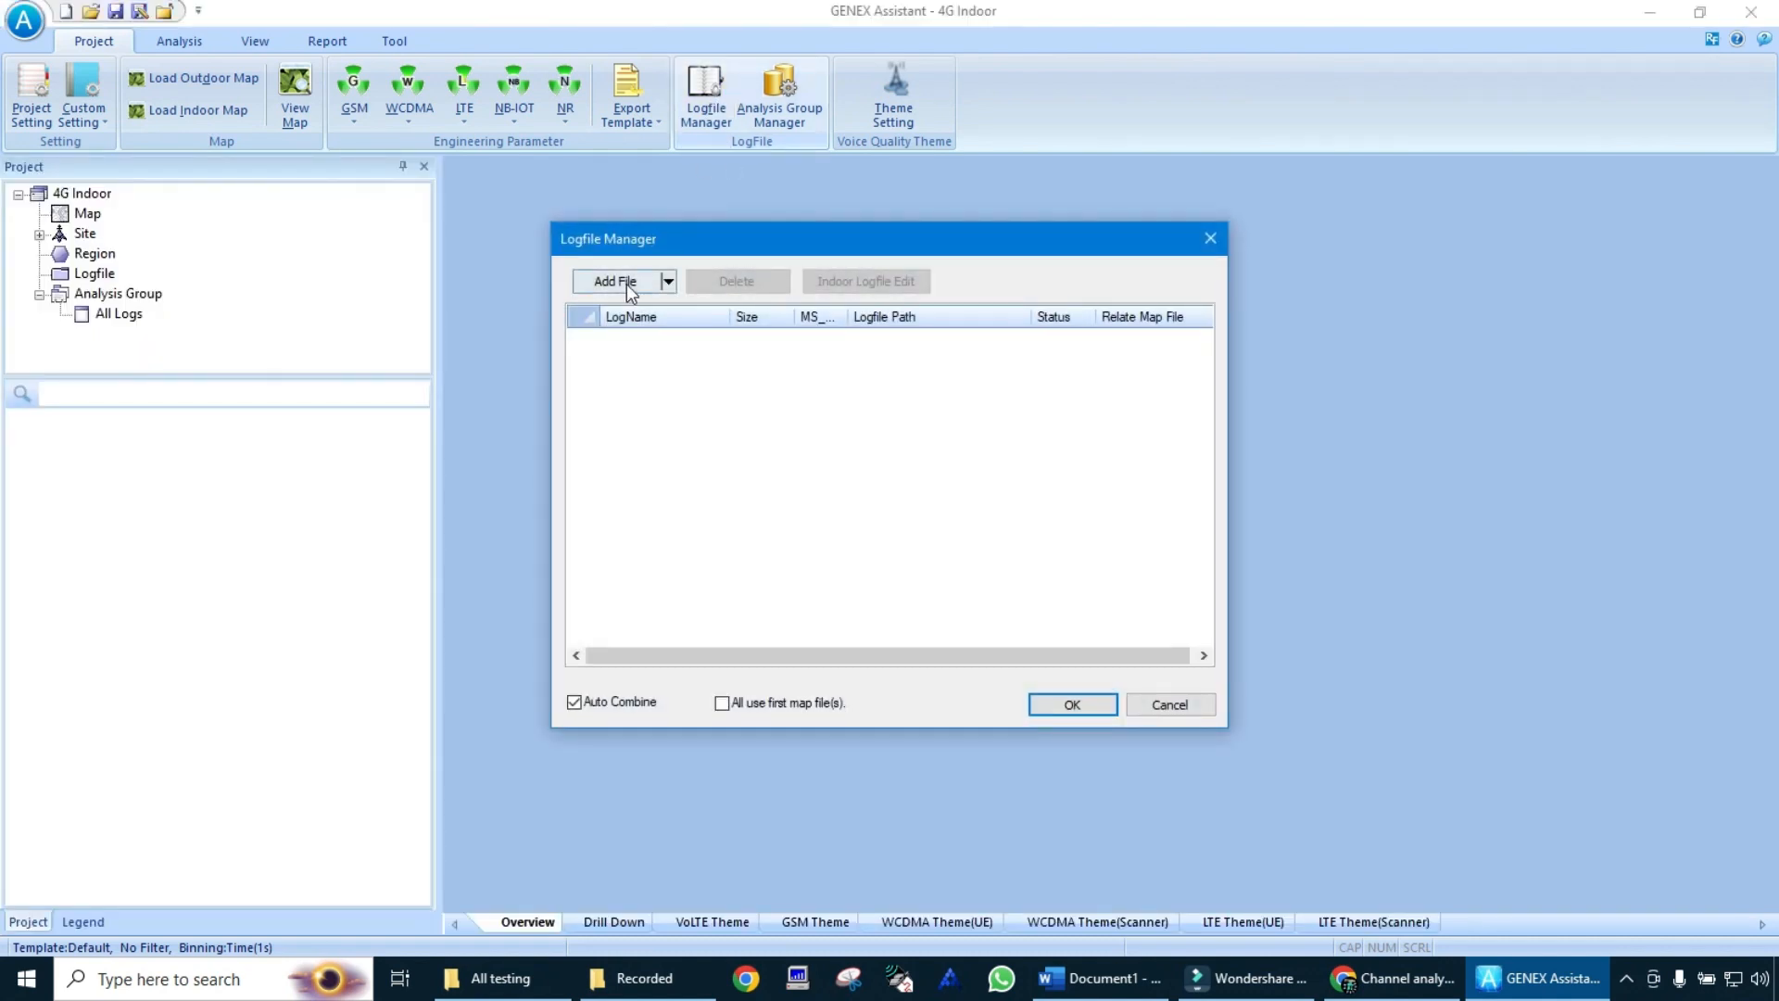
{"action": "left_click", "coordinate": [626, 284]}
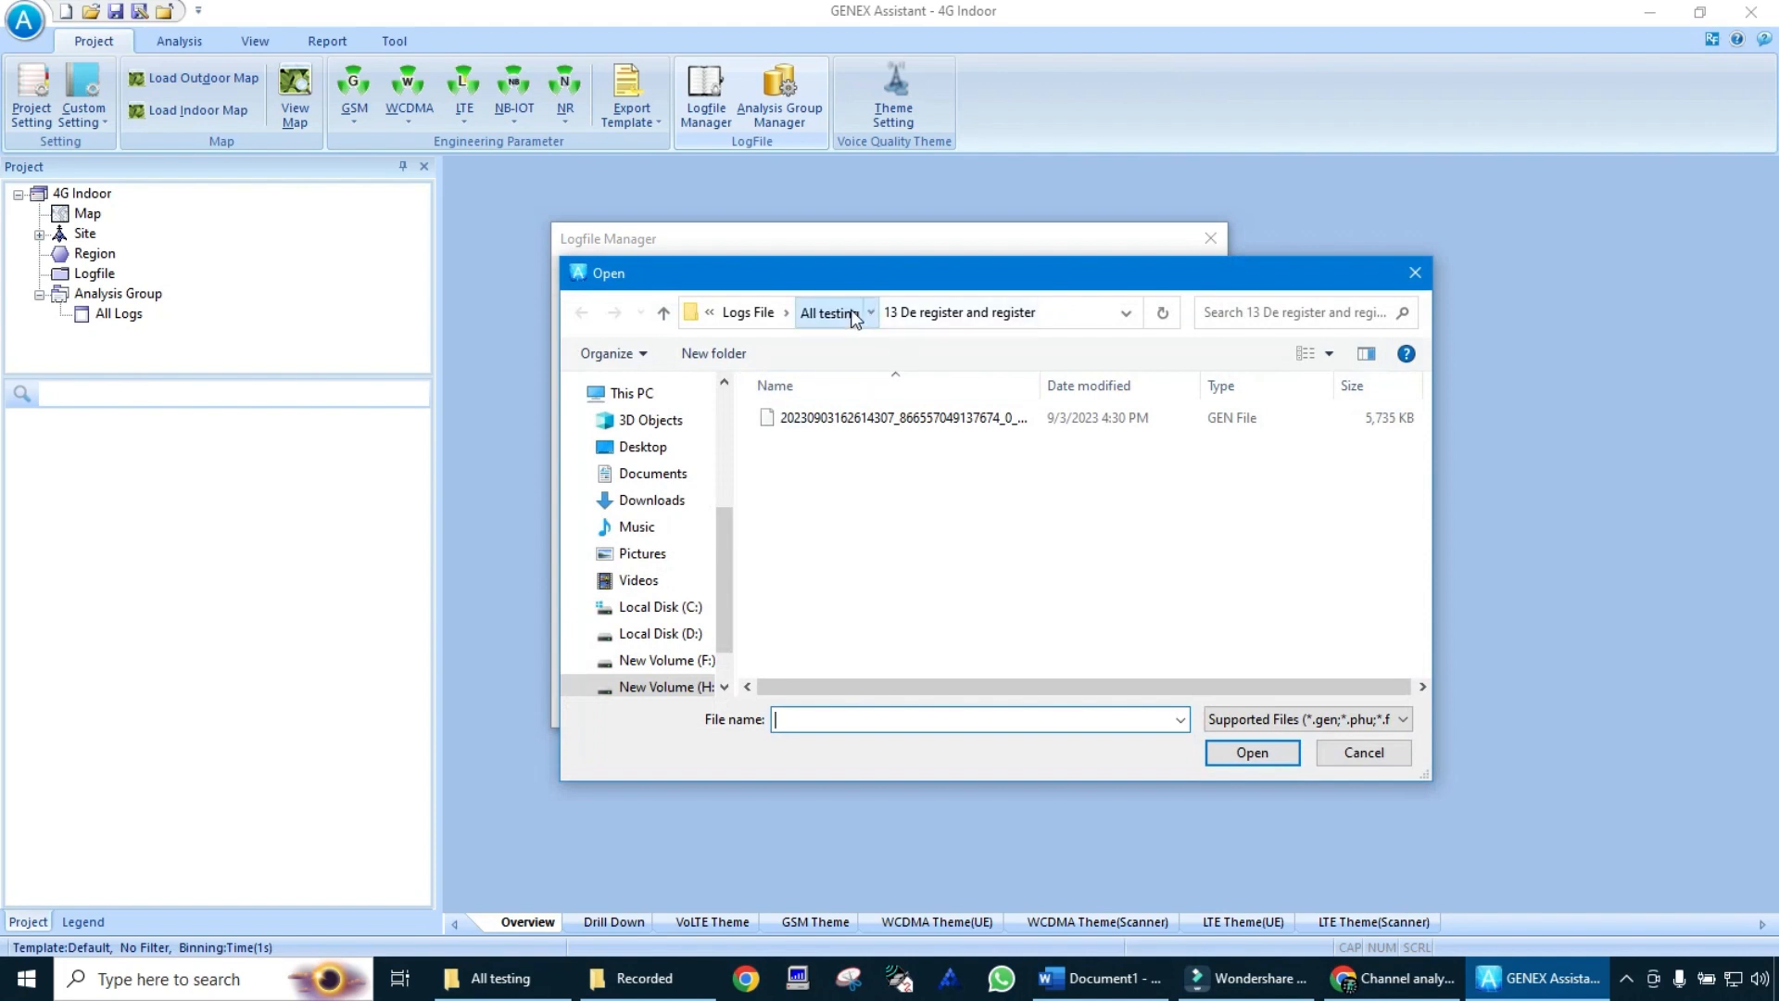
{"action": "left_click", "coordinate": [855, 315]}
{"action": "double_click", "coordinate": [851, 582]}
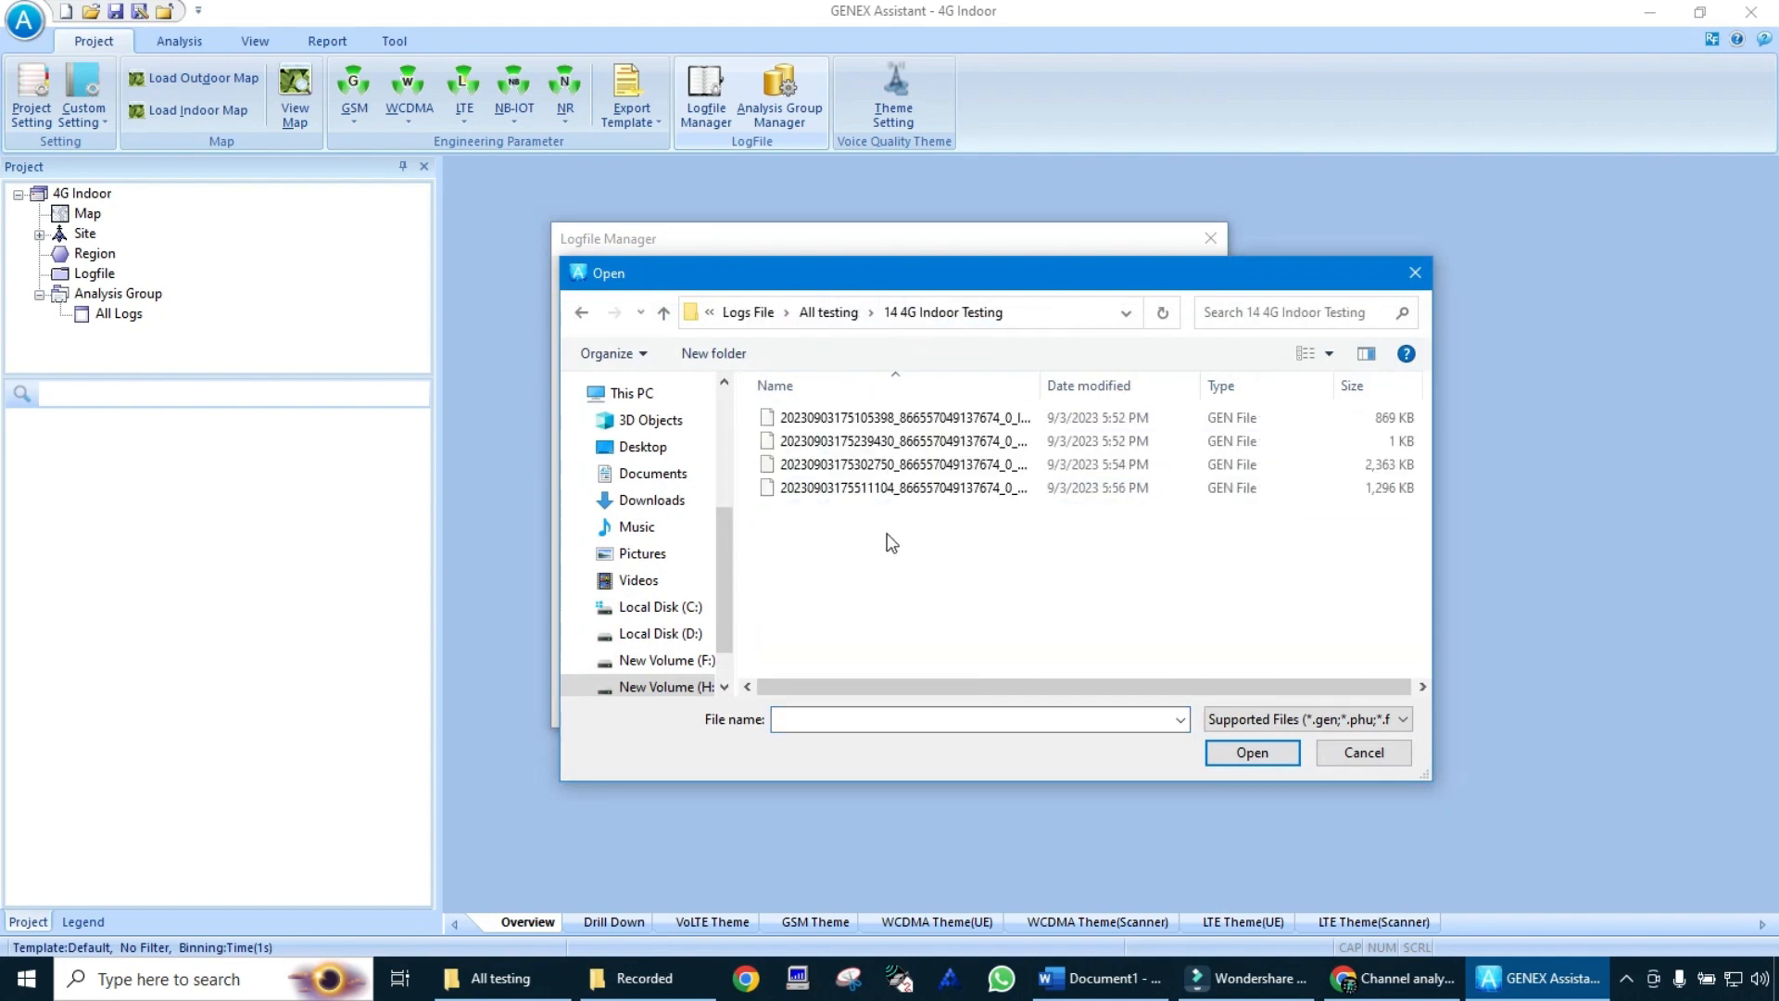
{"action": "key", "text": "ctrl+a"}
{"action": "key", "text": "Return"}
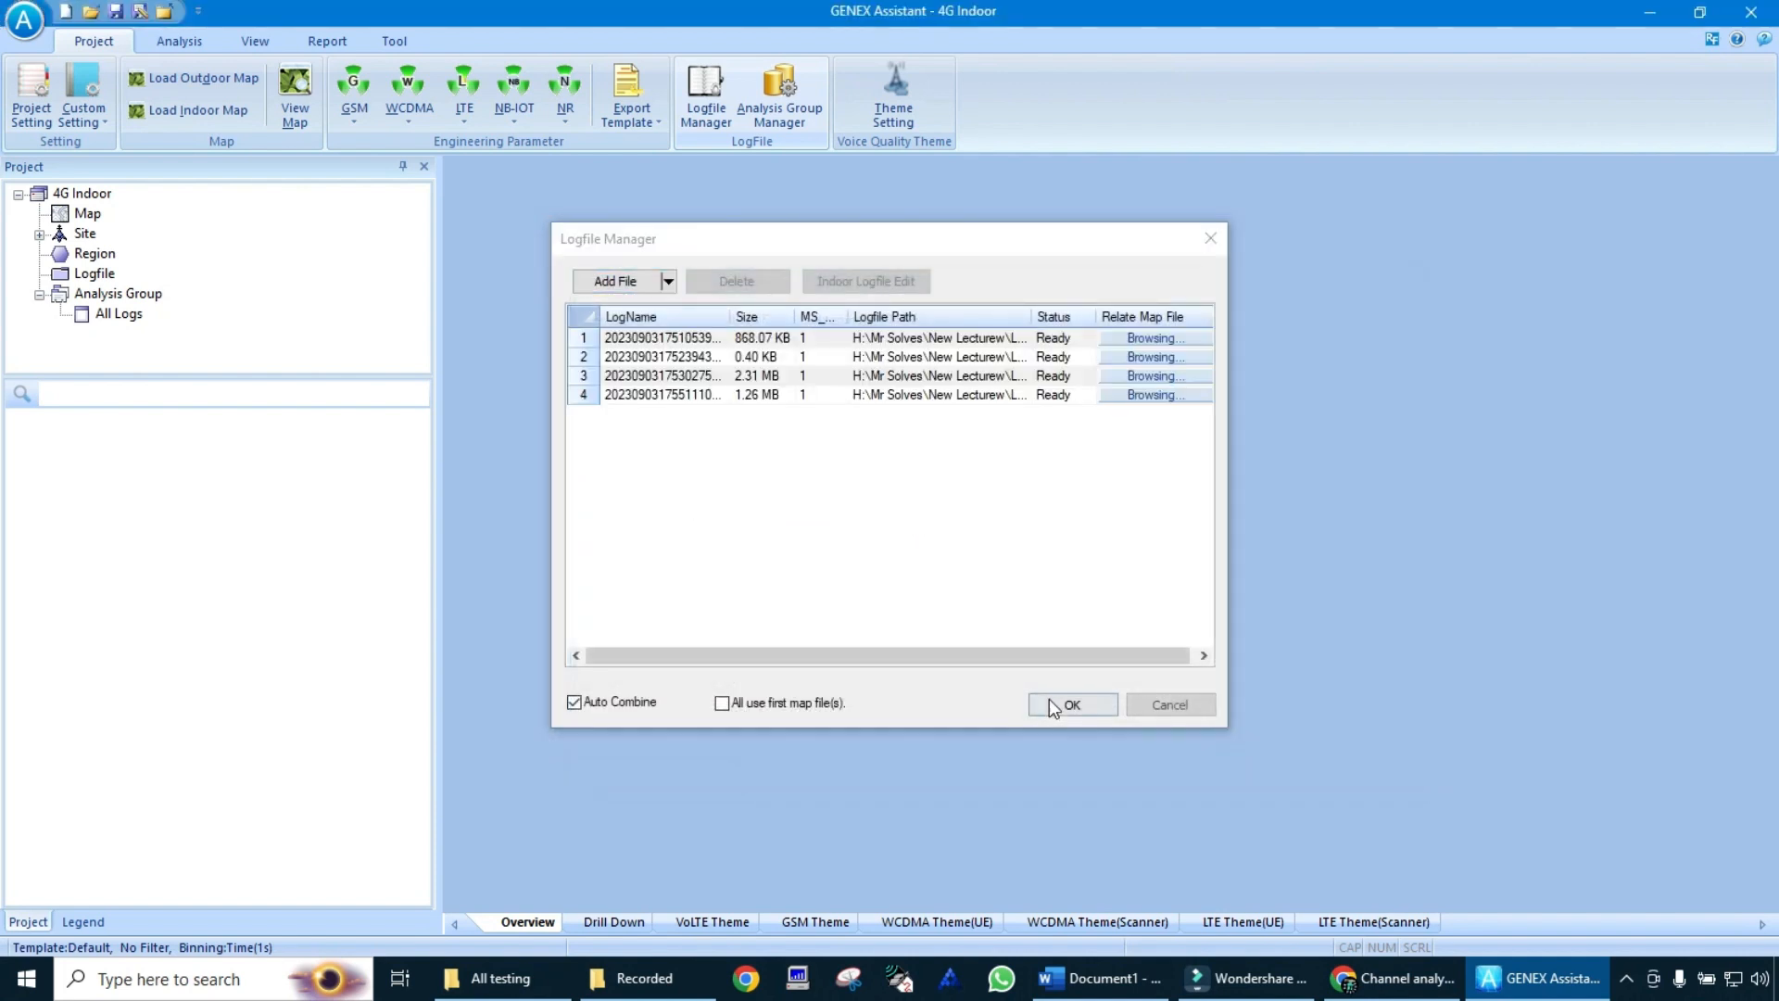
{"action": "left_click", "coordinate": [1051, 704]}
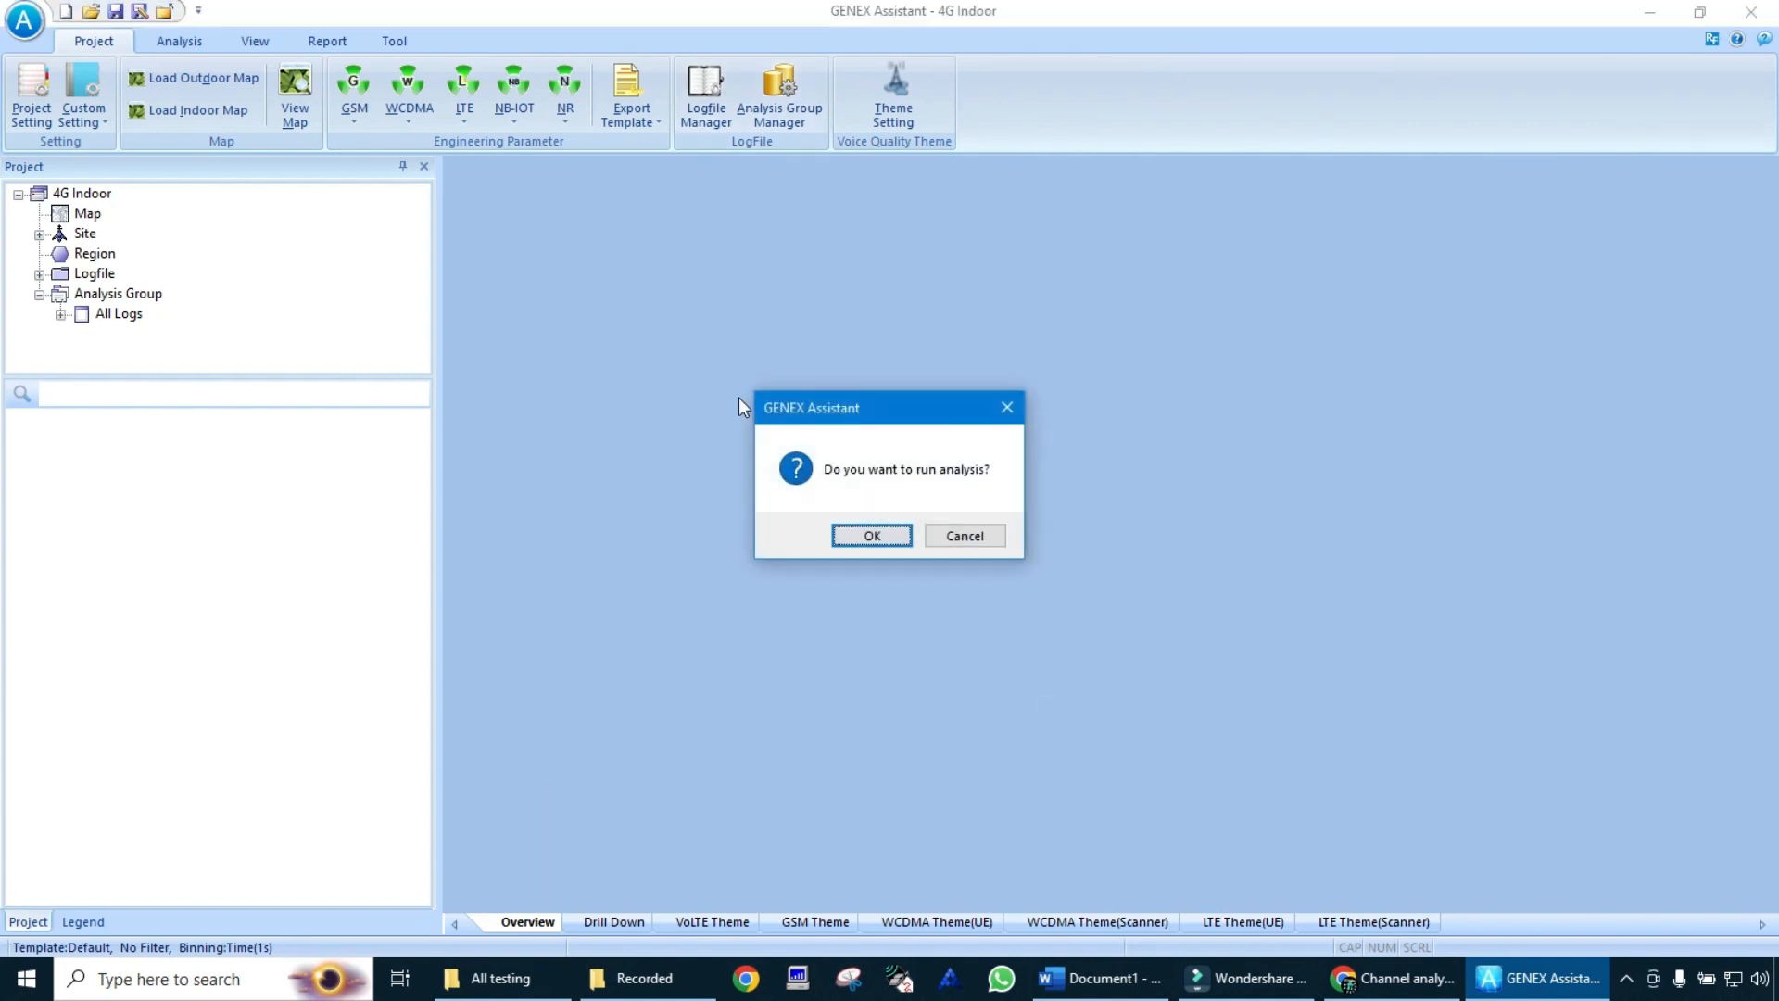
{"action": "key", "text": "Return"}
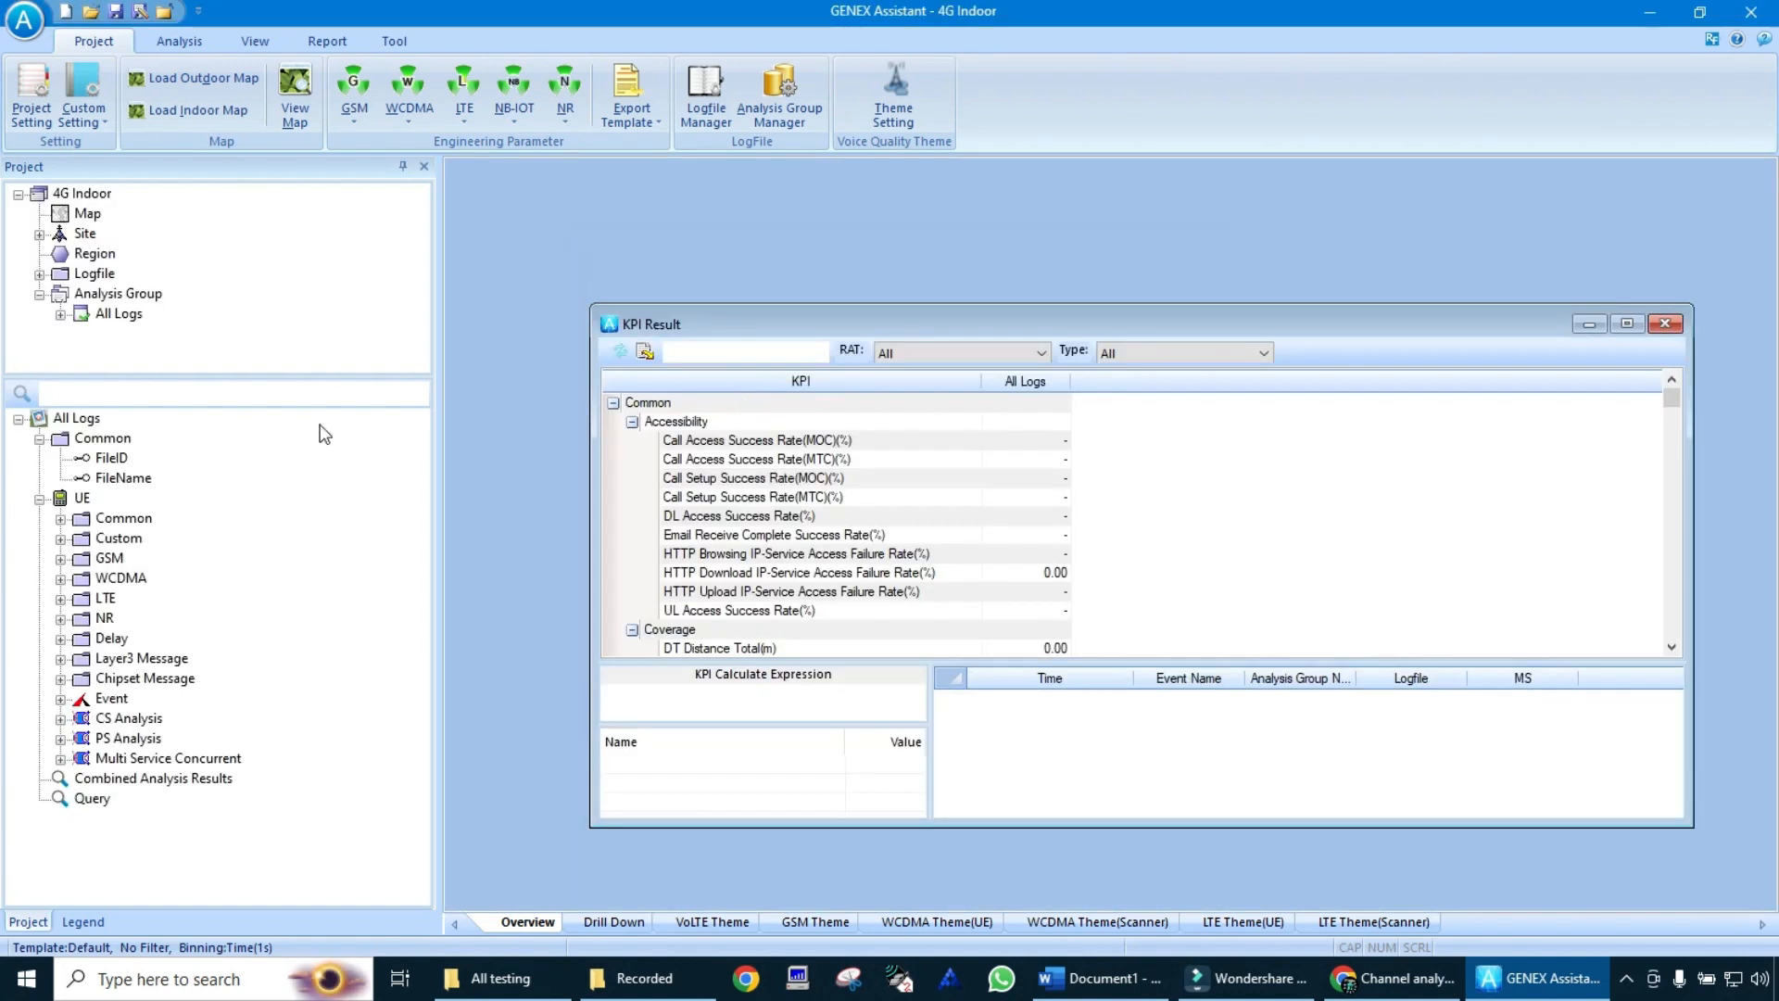
Step: Search the parameters for "pci" and show the Serving PCI of the serving cell on a maximized map
{"action": "left_click", "coordinate": [264, 396]}
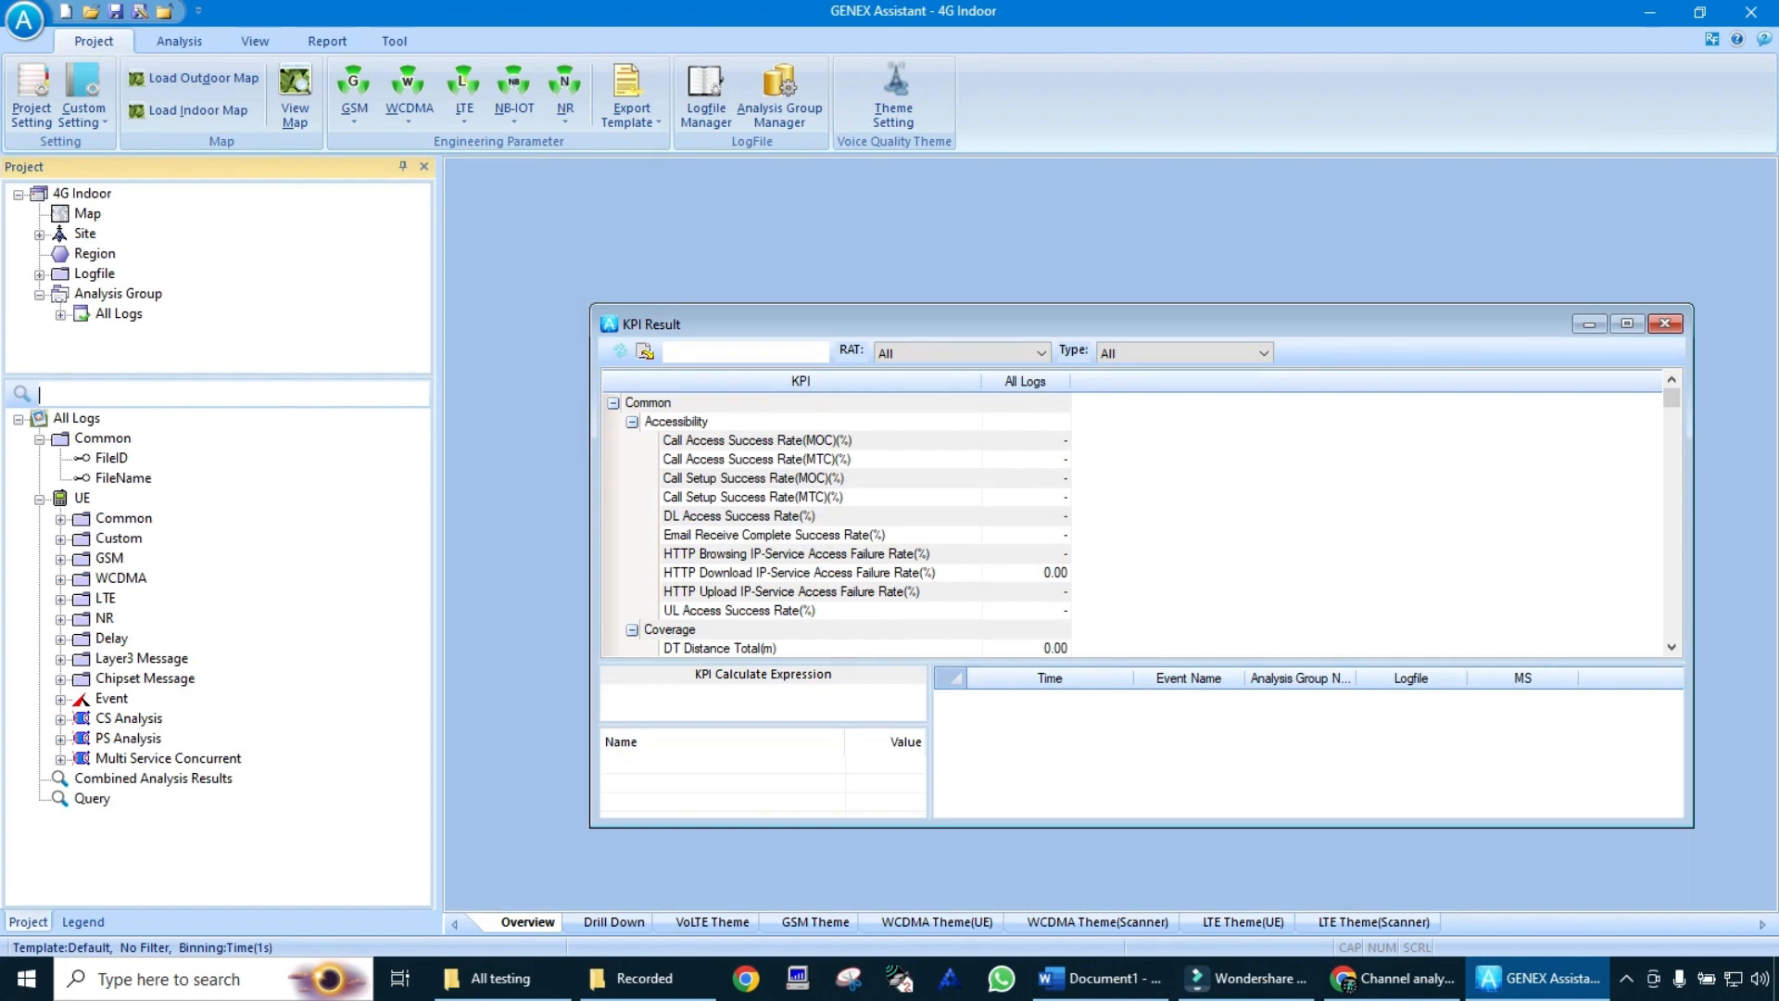
{"action": "type", "text": "pci"}
{"action": "key", "text": "Return"}
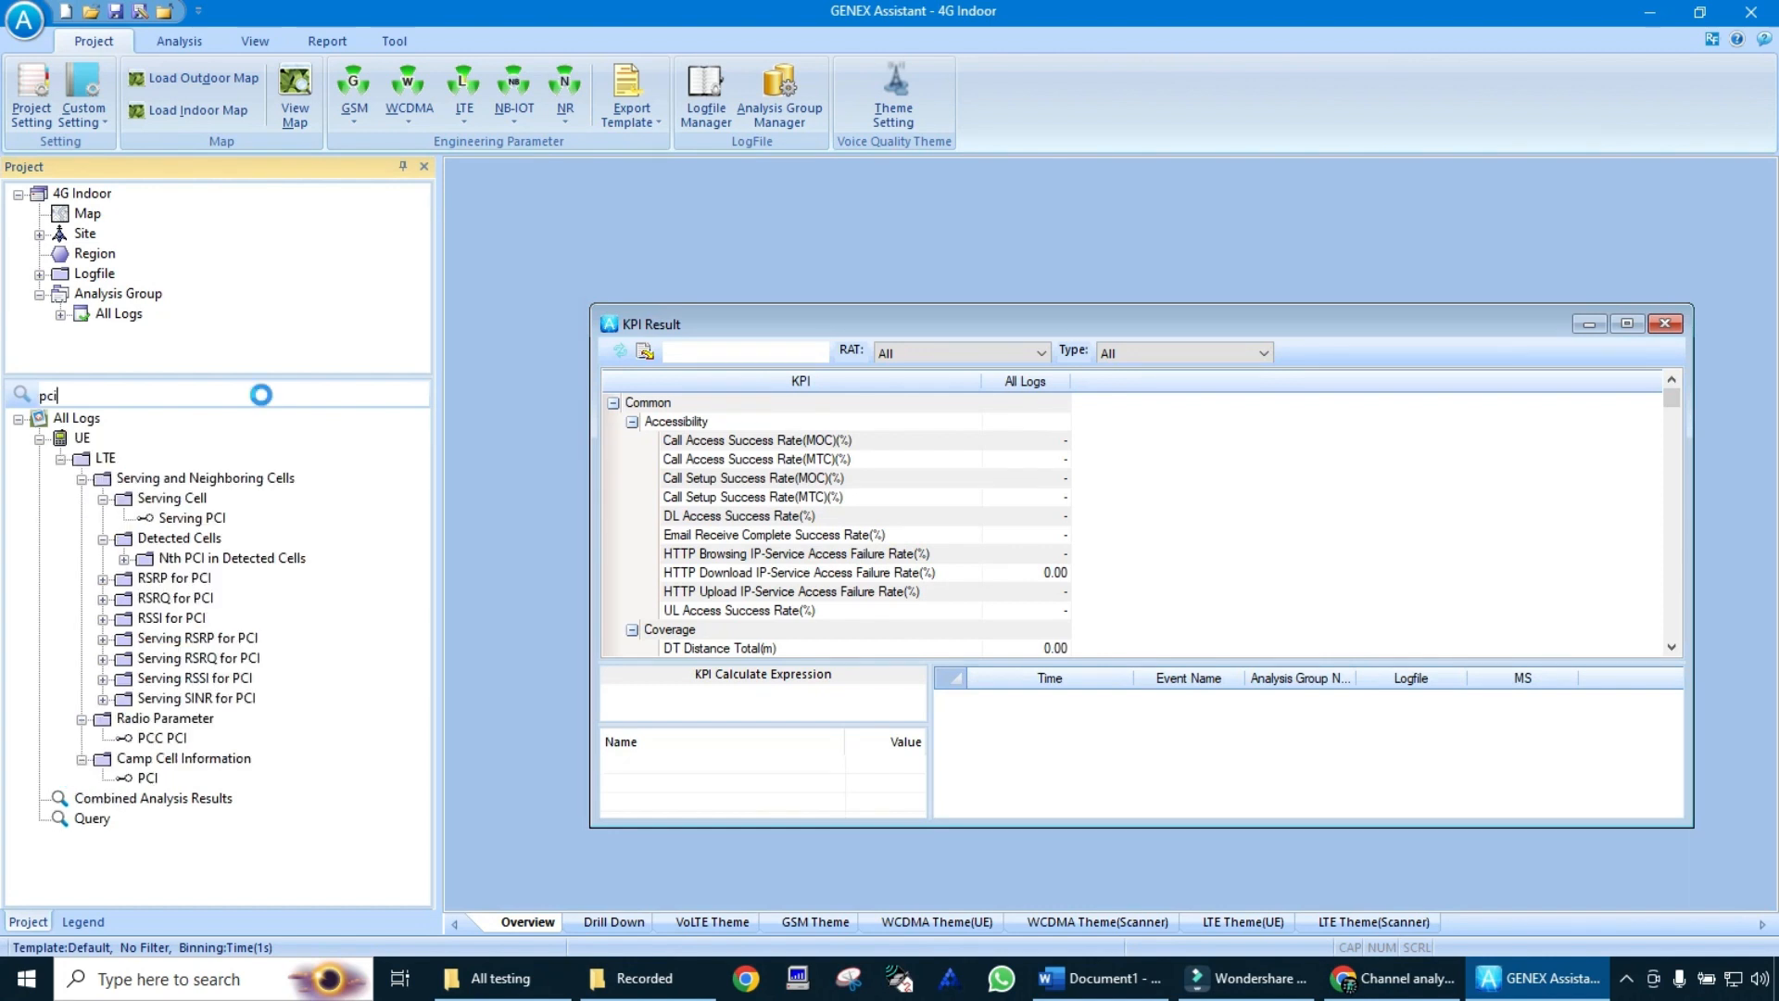
{"action": "double_click", "coordinate": [192, 518]}
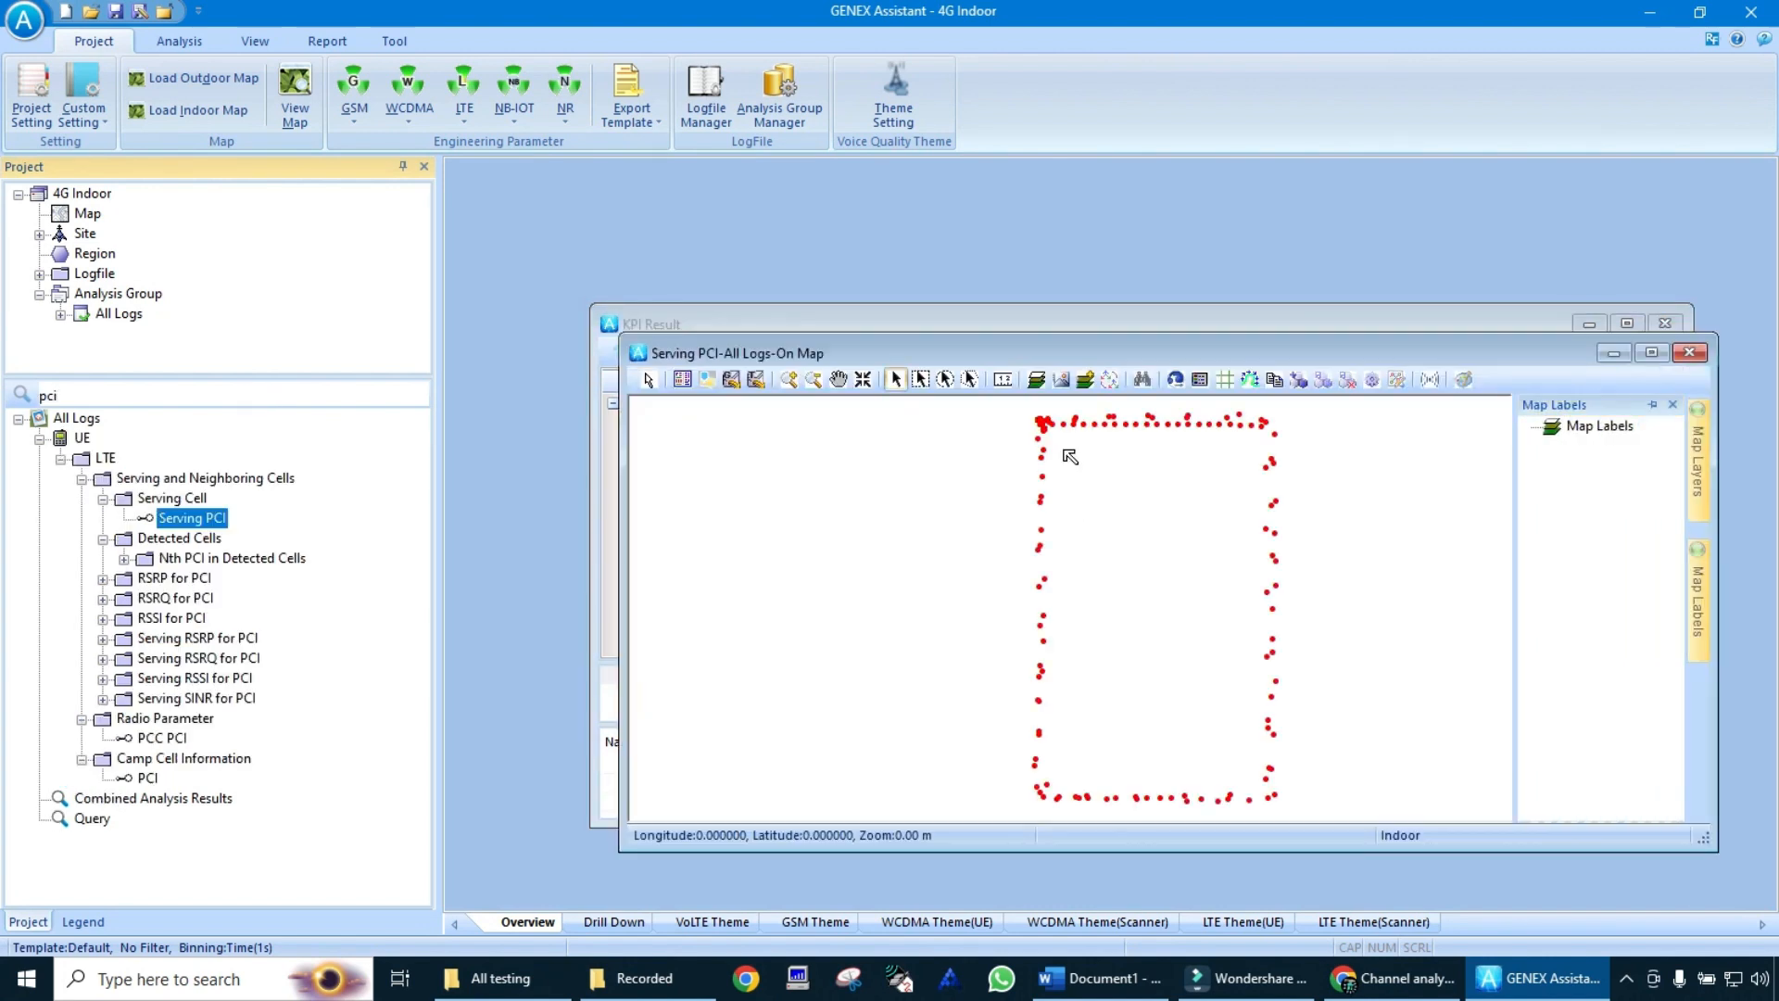
{"action": "left_click", "coordinate": [1651, 352]}
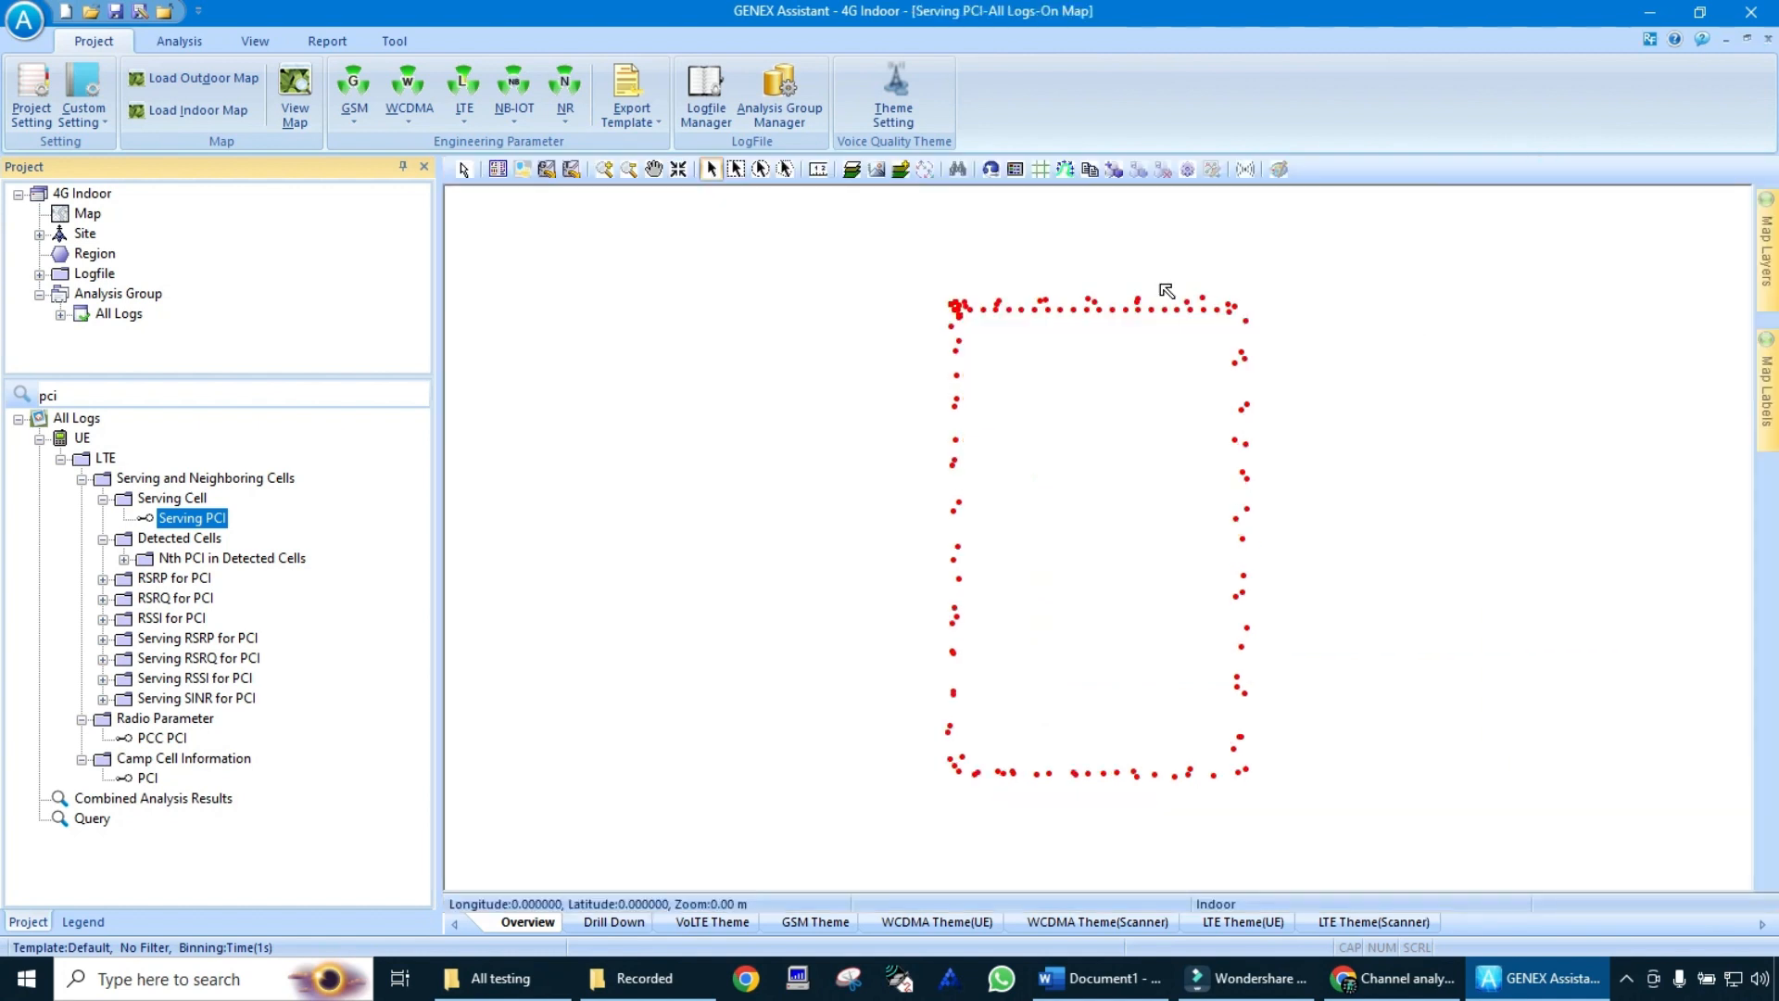
Step: Add a legend with count and percent to the Serving PCI map, enlarge it and place it inside the route
{"action": "left_click", "coordinate": [1019, 172]}
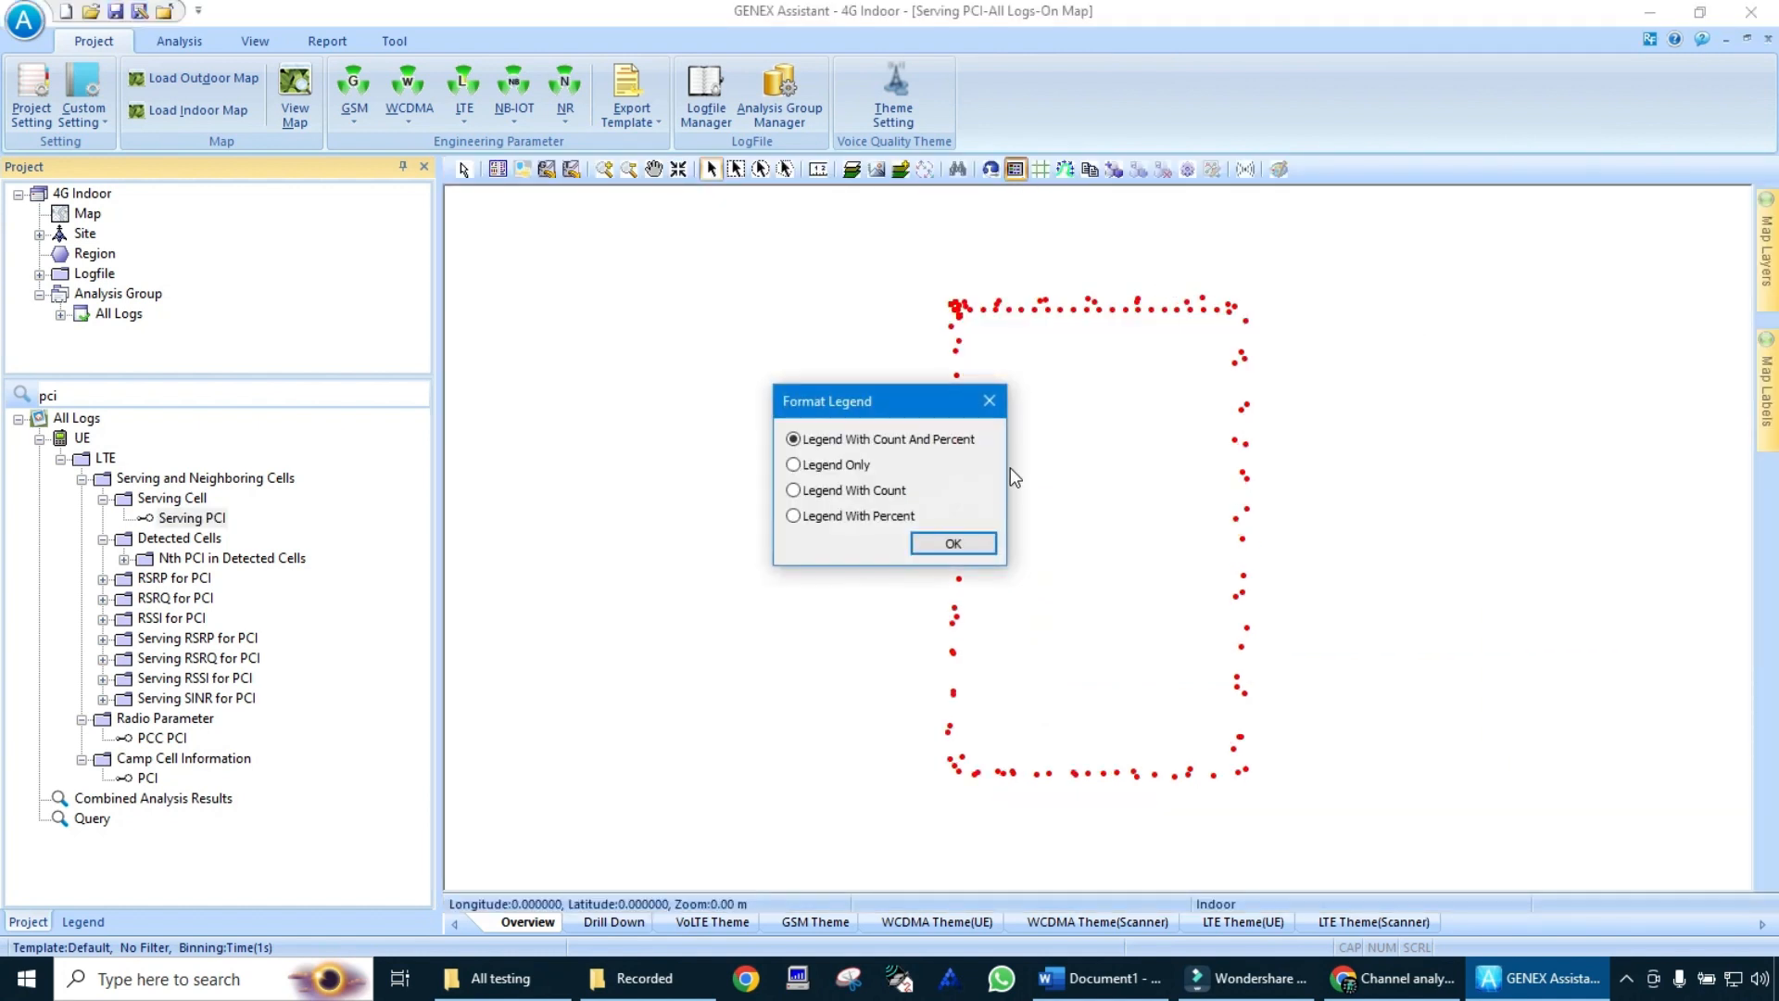
{"action": "left_click", "coordinate": [972, 544]}
{"action": "left_click_drag", "start_coordinate": [563, 283], "coordinate": [1148, 401]}
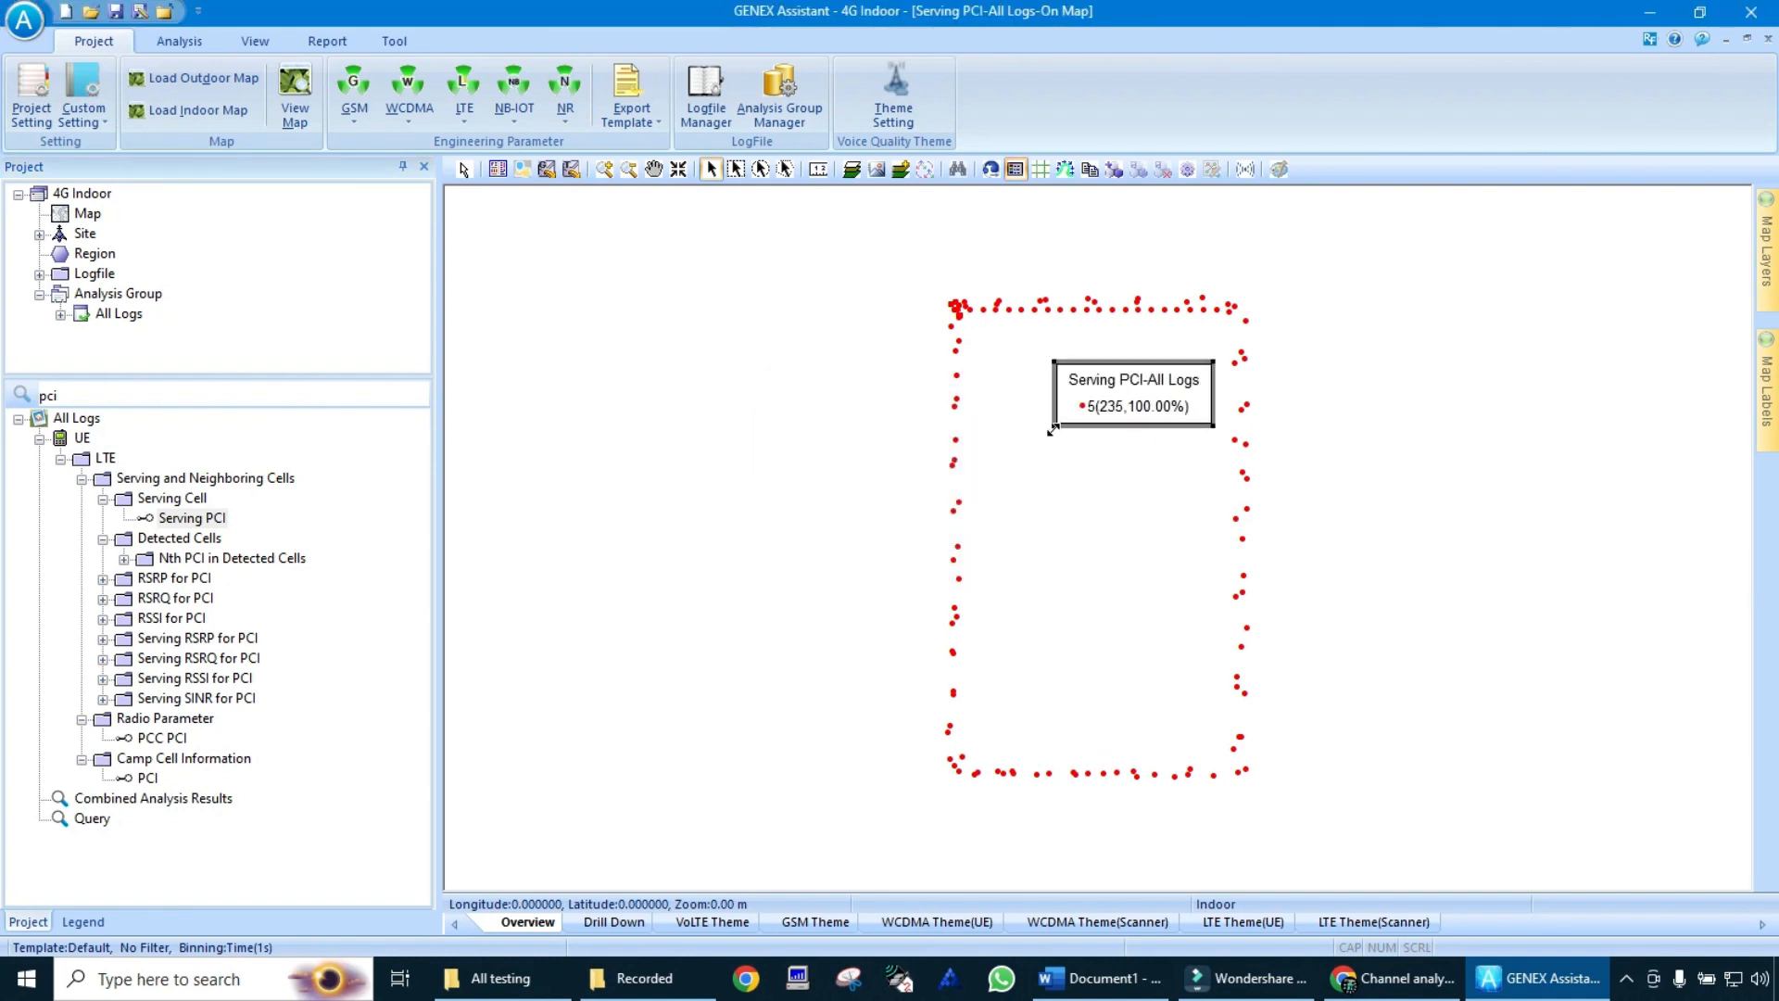
{"action": "left_click_drag", "start_coordinate": [1052, 429], "coordinate": [987, 441]}
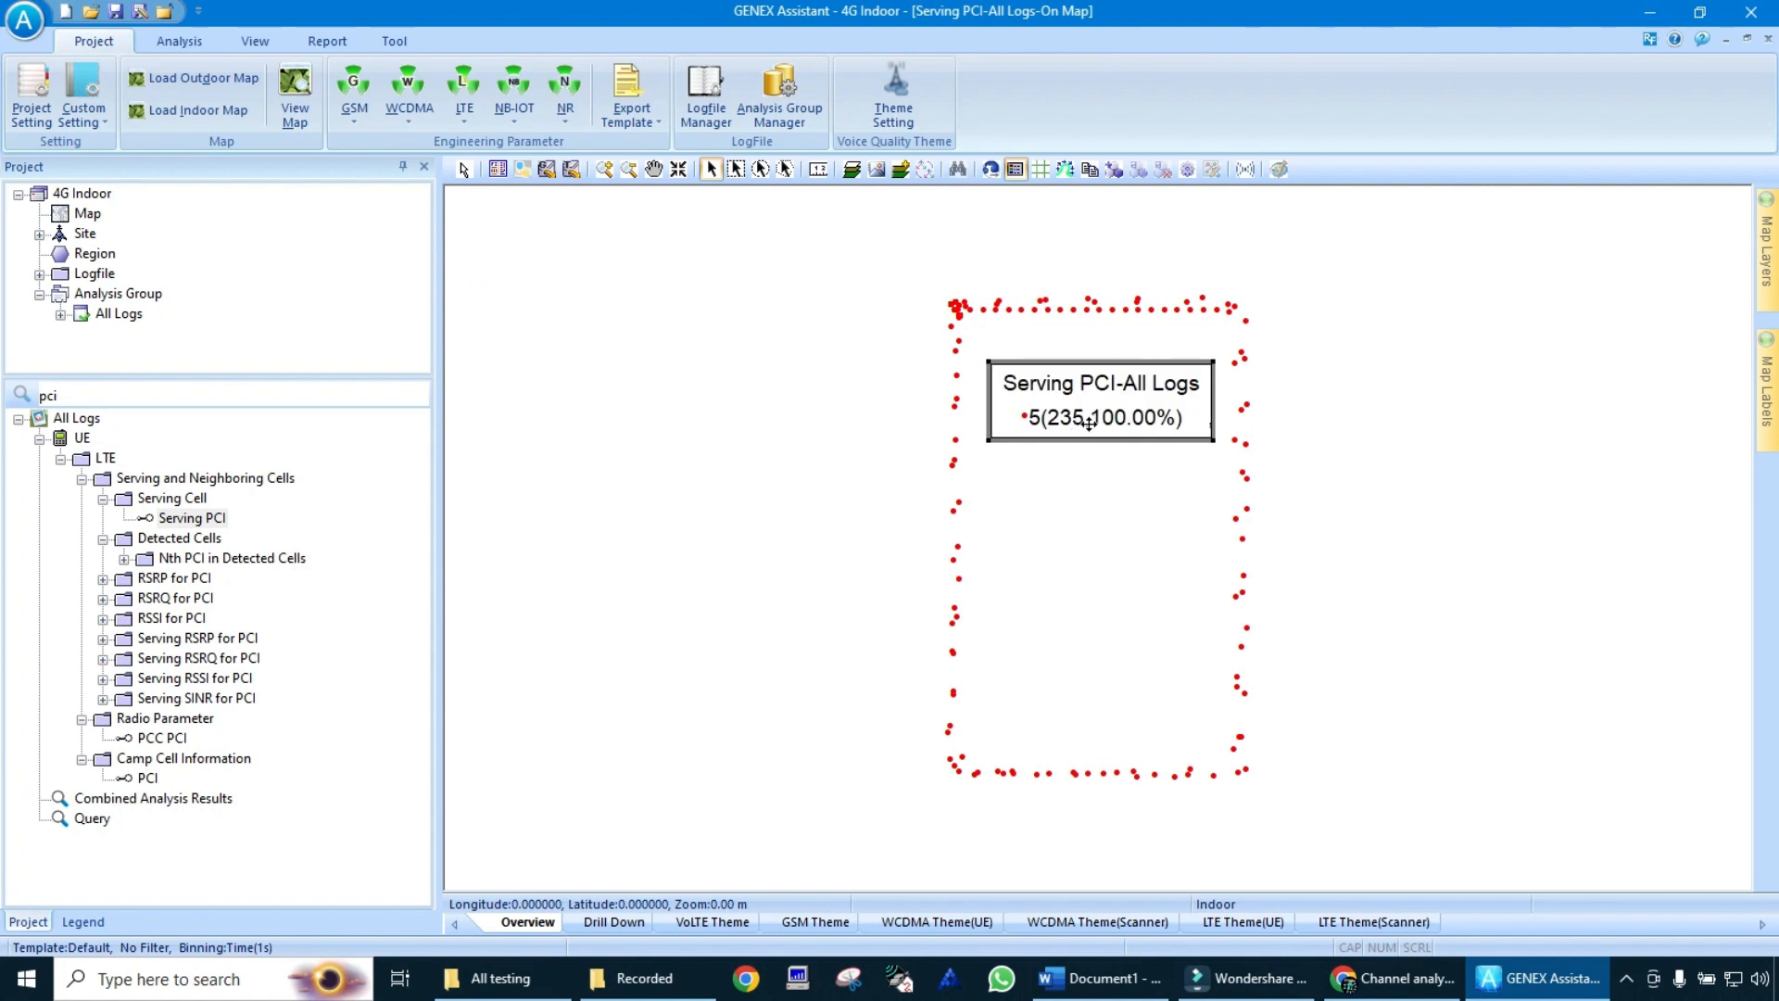
{"action": "left_click_drag", "start_coordinate": [1090, 422], "coordinate": [1082, 528]}
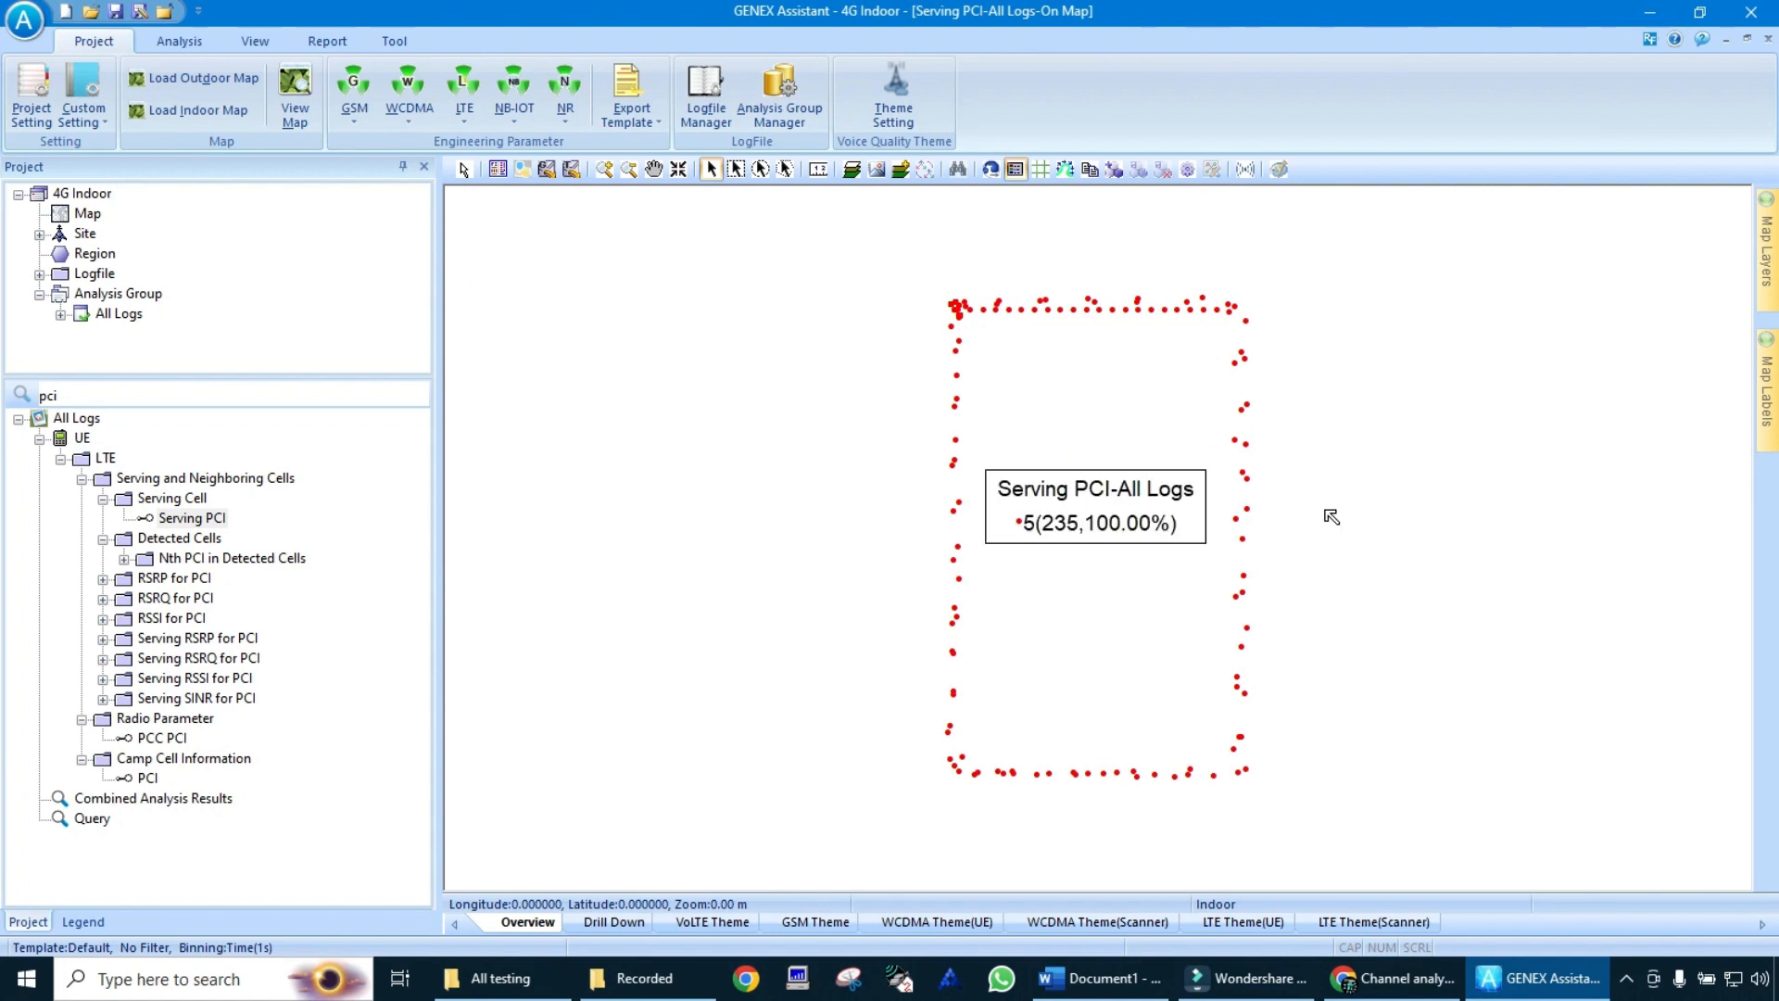
Step: Switch to Snipping Tool and capture the Serving PCI route together with its legend
{"action": "left_click", "coordinate": [849, 978]}
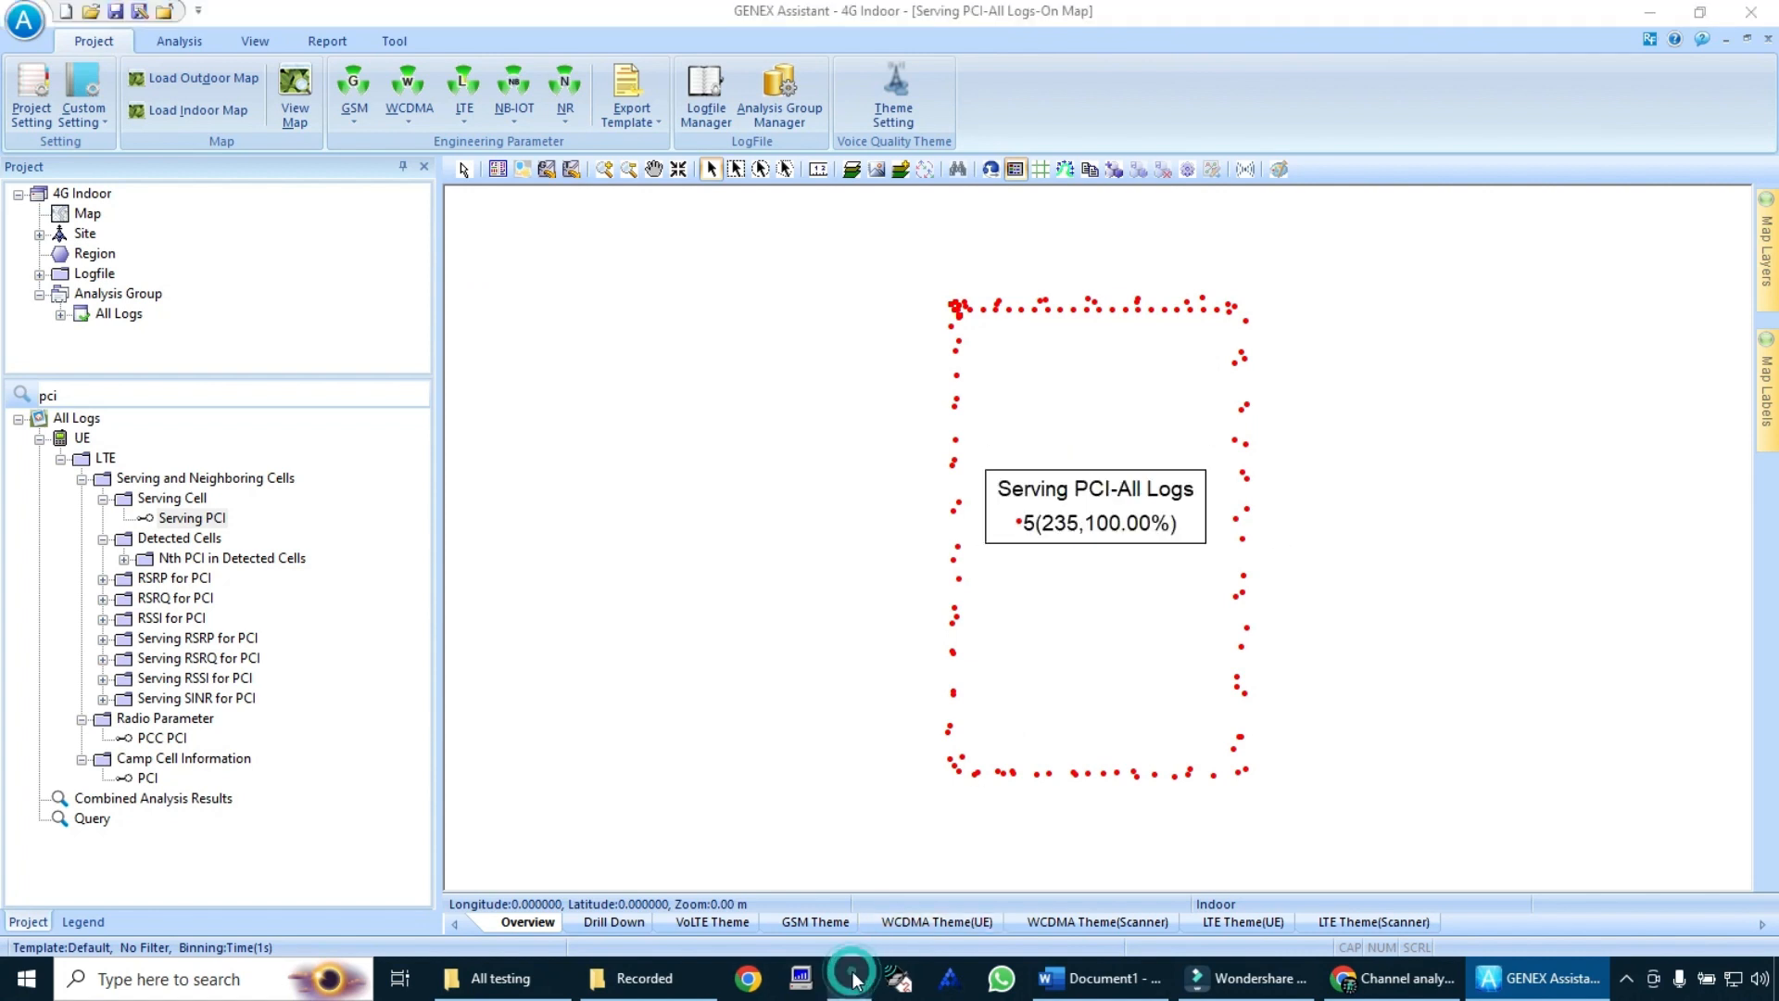
{"action": "left_click", "coordinate": [894, 129]}
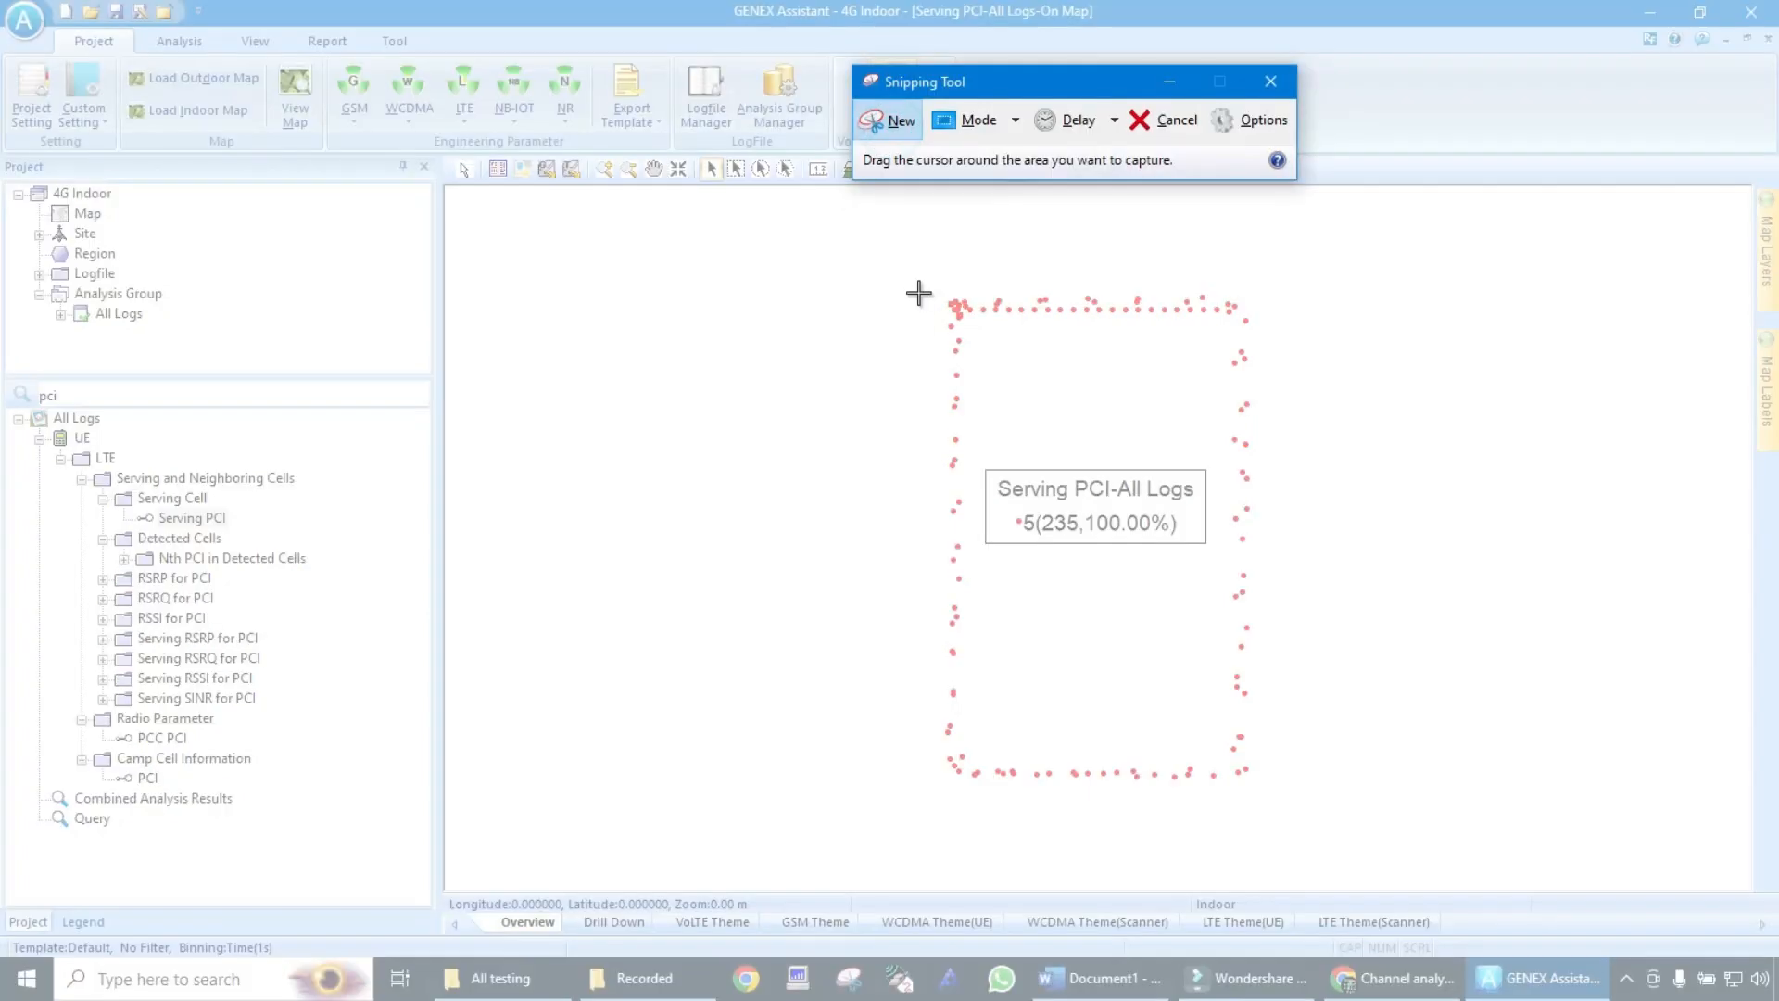
{"action": "left_click_drag", "start_coordinate": [915, 281], "coordinate": [1311, 810]}
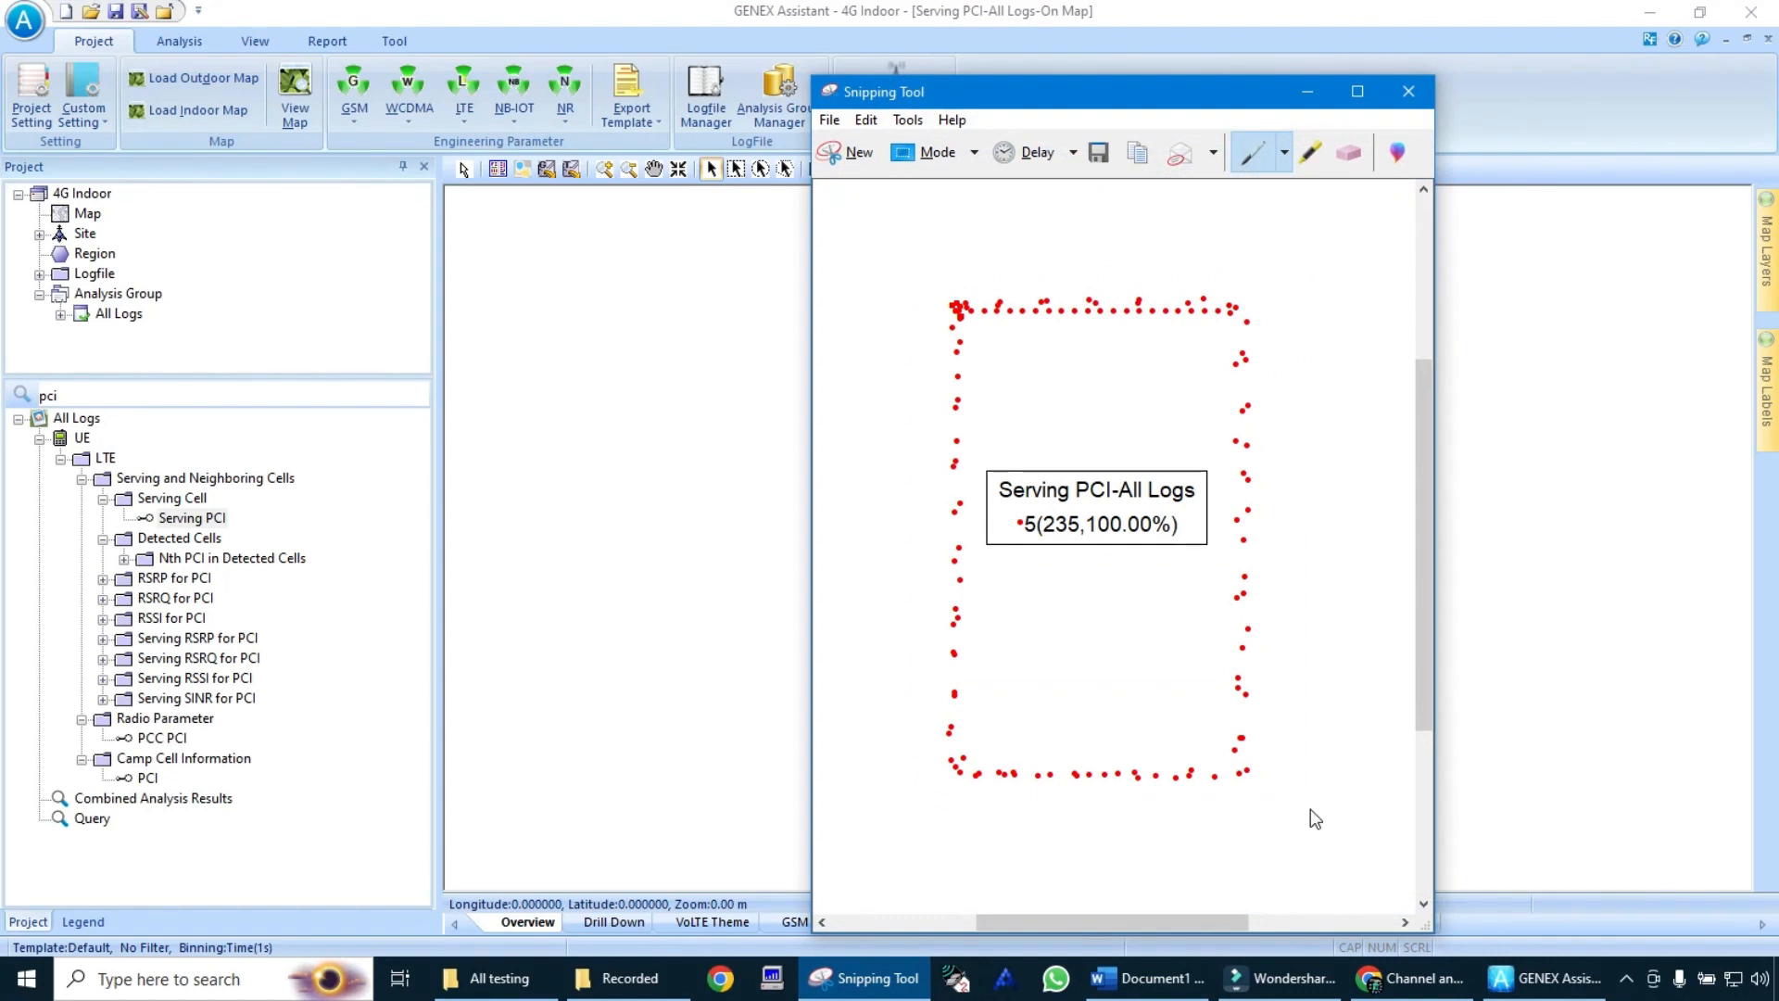
Step: Start saving the capture and create a folder named PLOTS inside New Lecturew as its destination
{"action": "key", "text": "ctrl+s"}
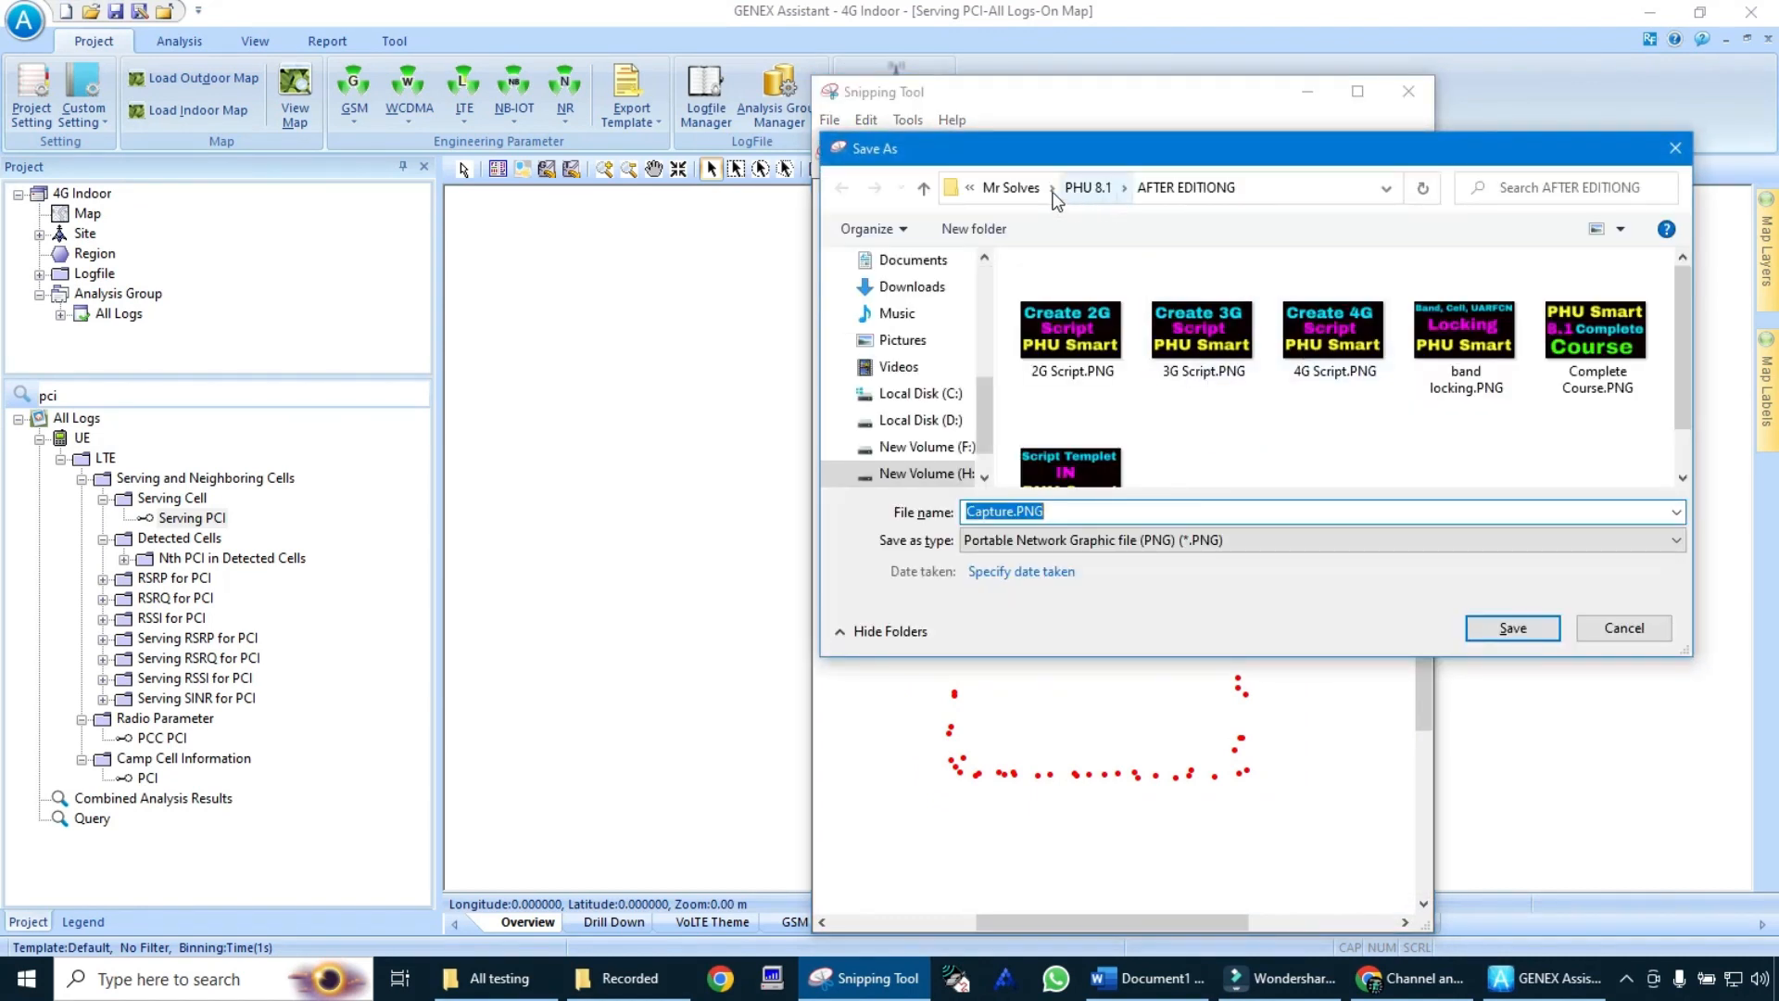
{"action": "left_click", "coordinate": [1011, 187]}
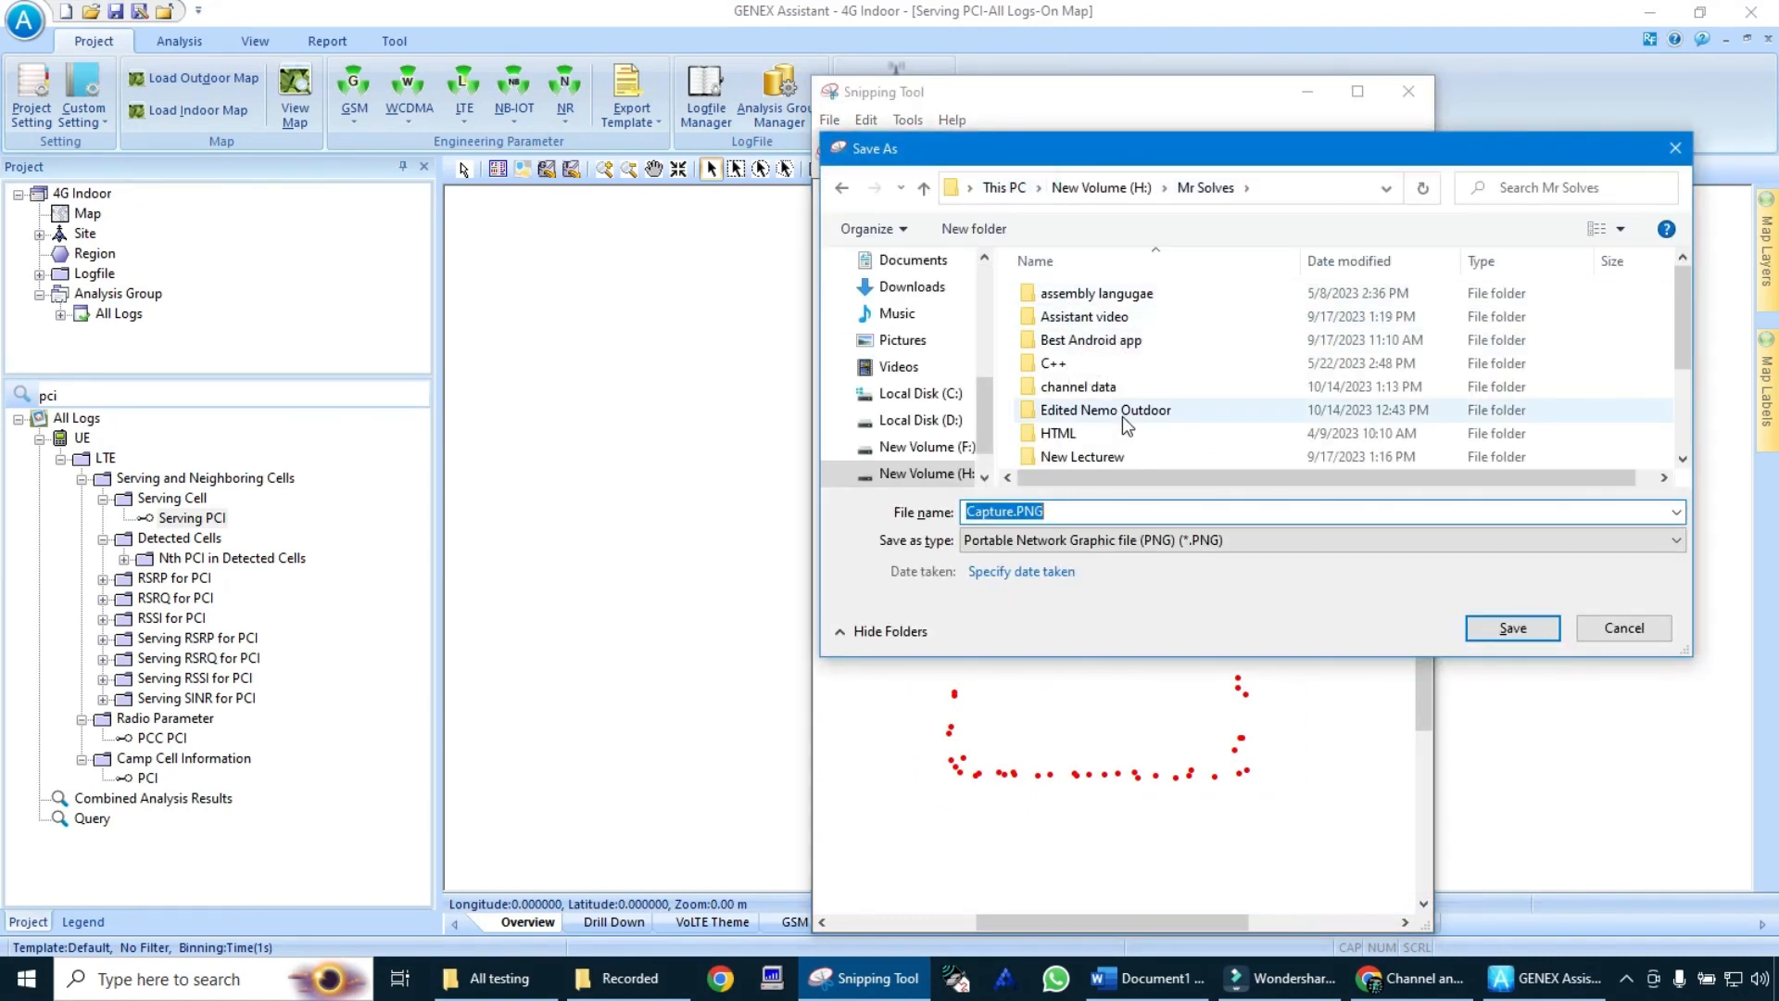
{"action": "double_click", "coordinate": [1079, 456]}
{"action": "right_click", "coordinate": [1107, 361]}
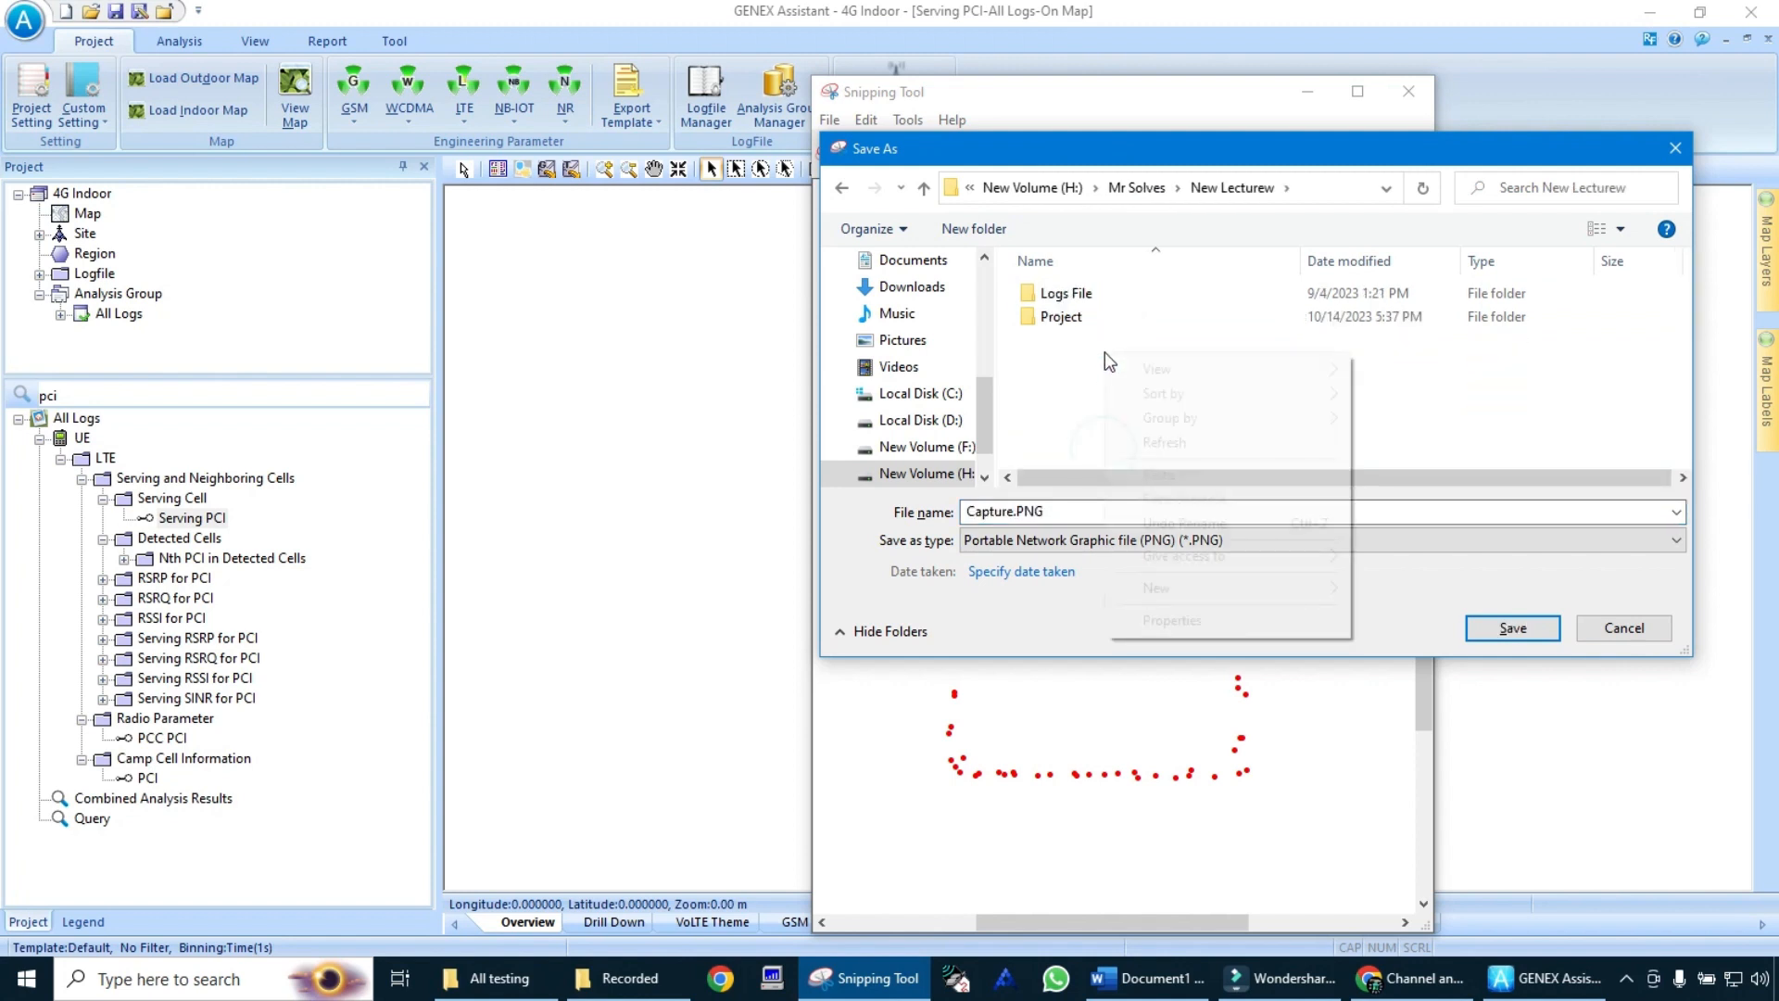
{"action": "mouse_move", "coordinate": [1305, 591]}
{"action": "left_click", "coordinate": [1376, 594]}
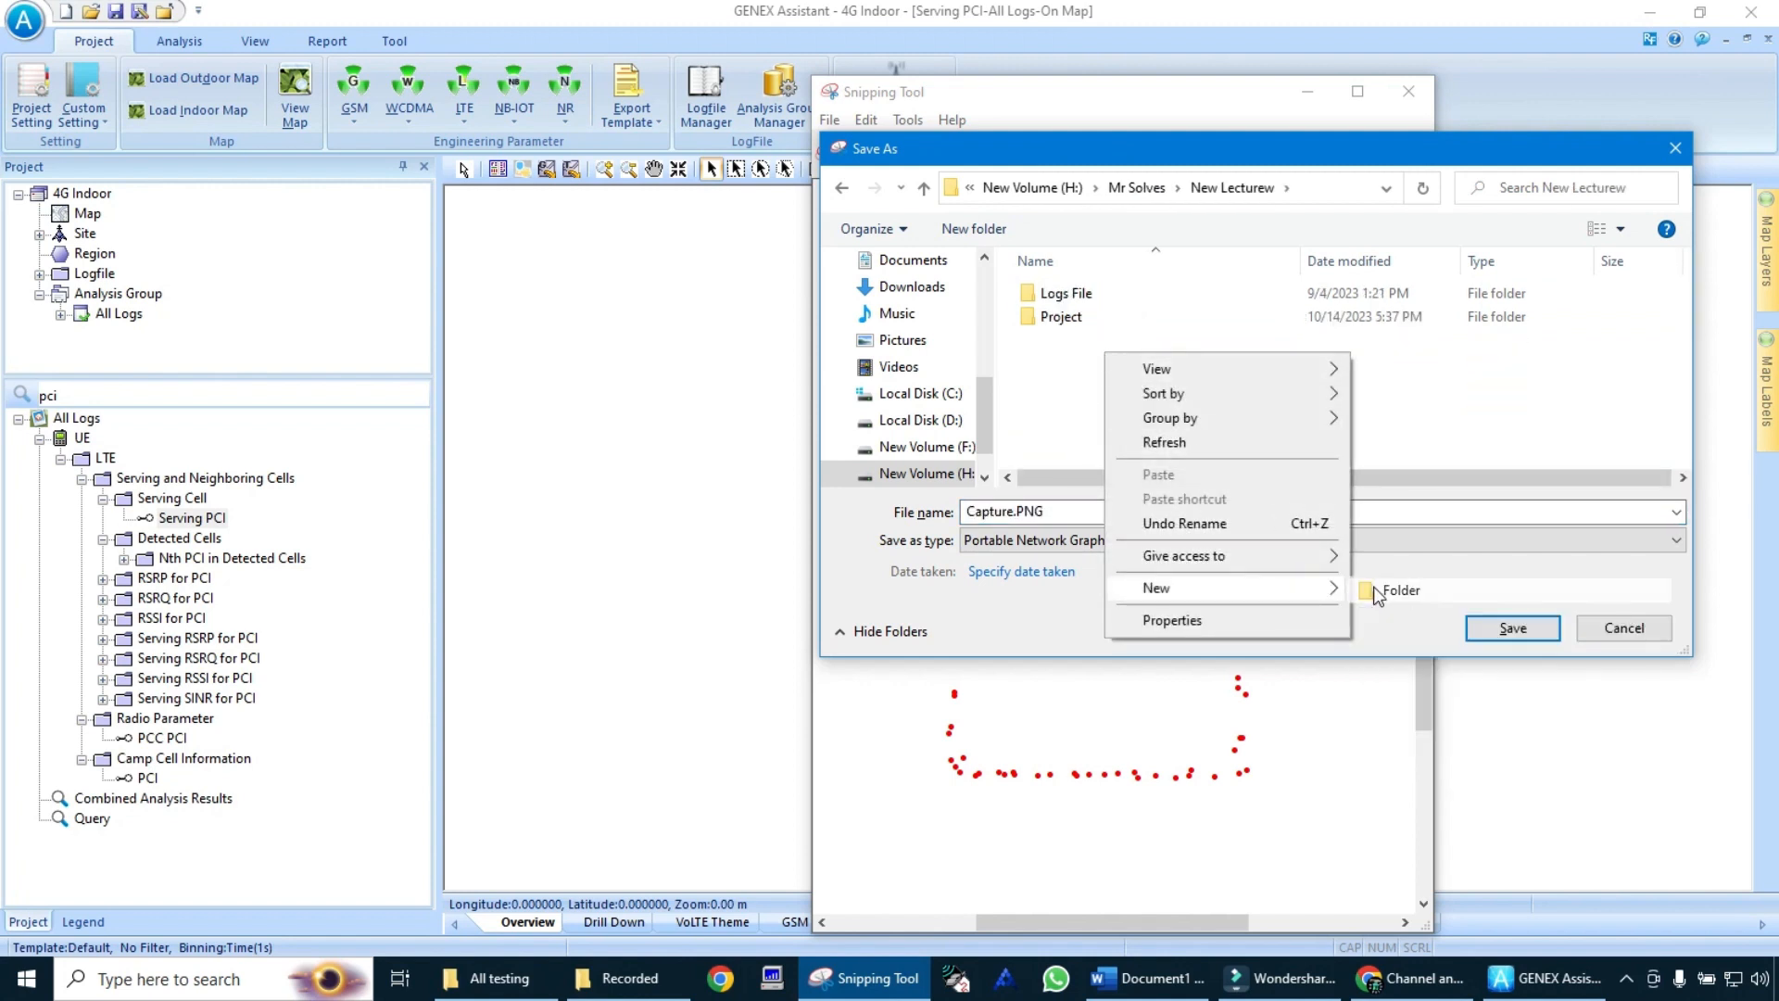
{"action": "type", "text": "PLOTS"}
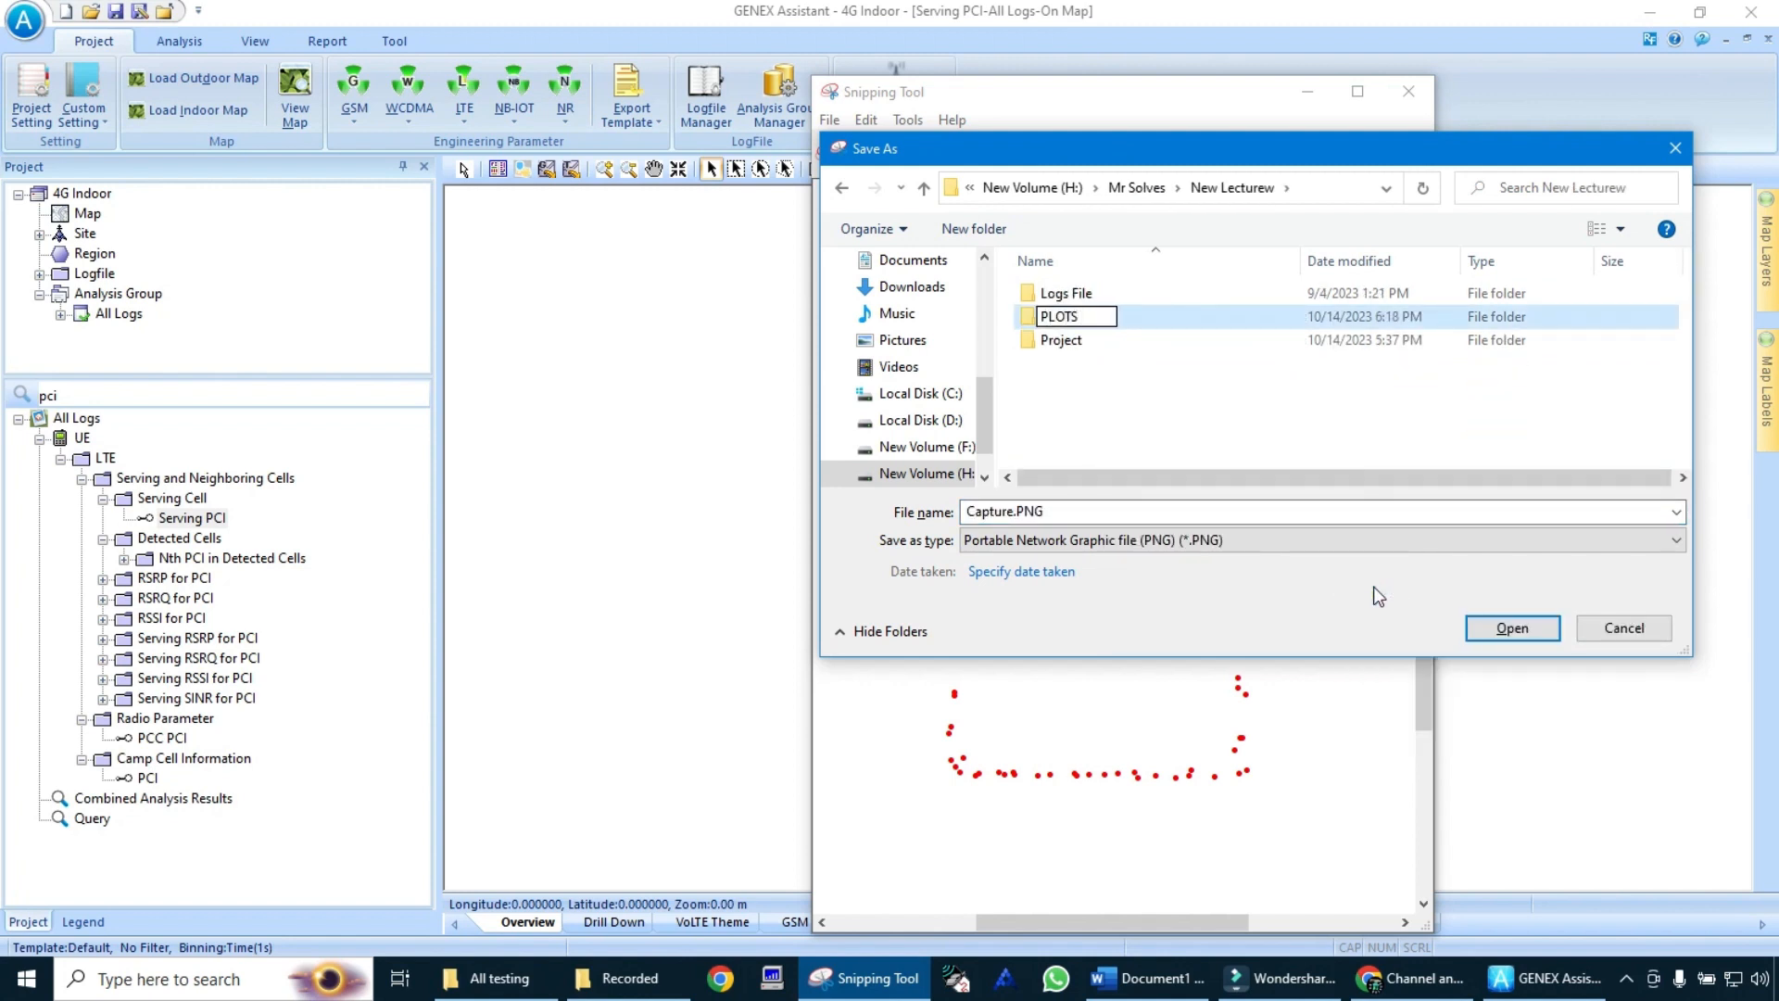
{"action": "key", "text": "Return"}
{"action": "key", "text": "Return"}
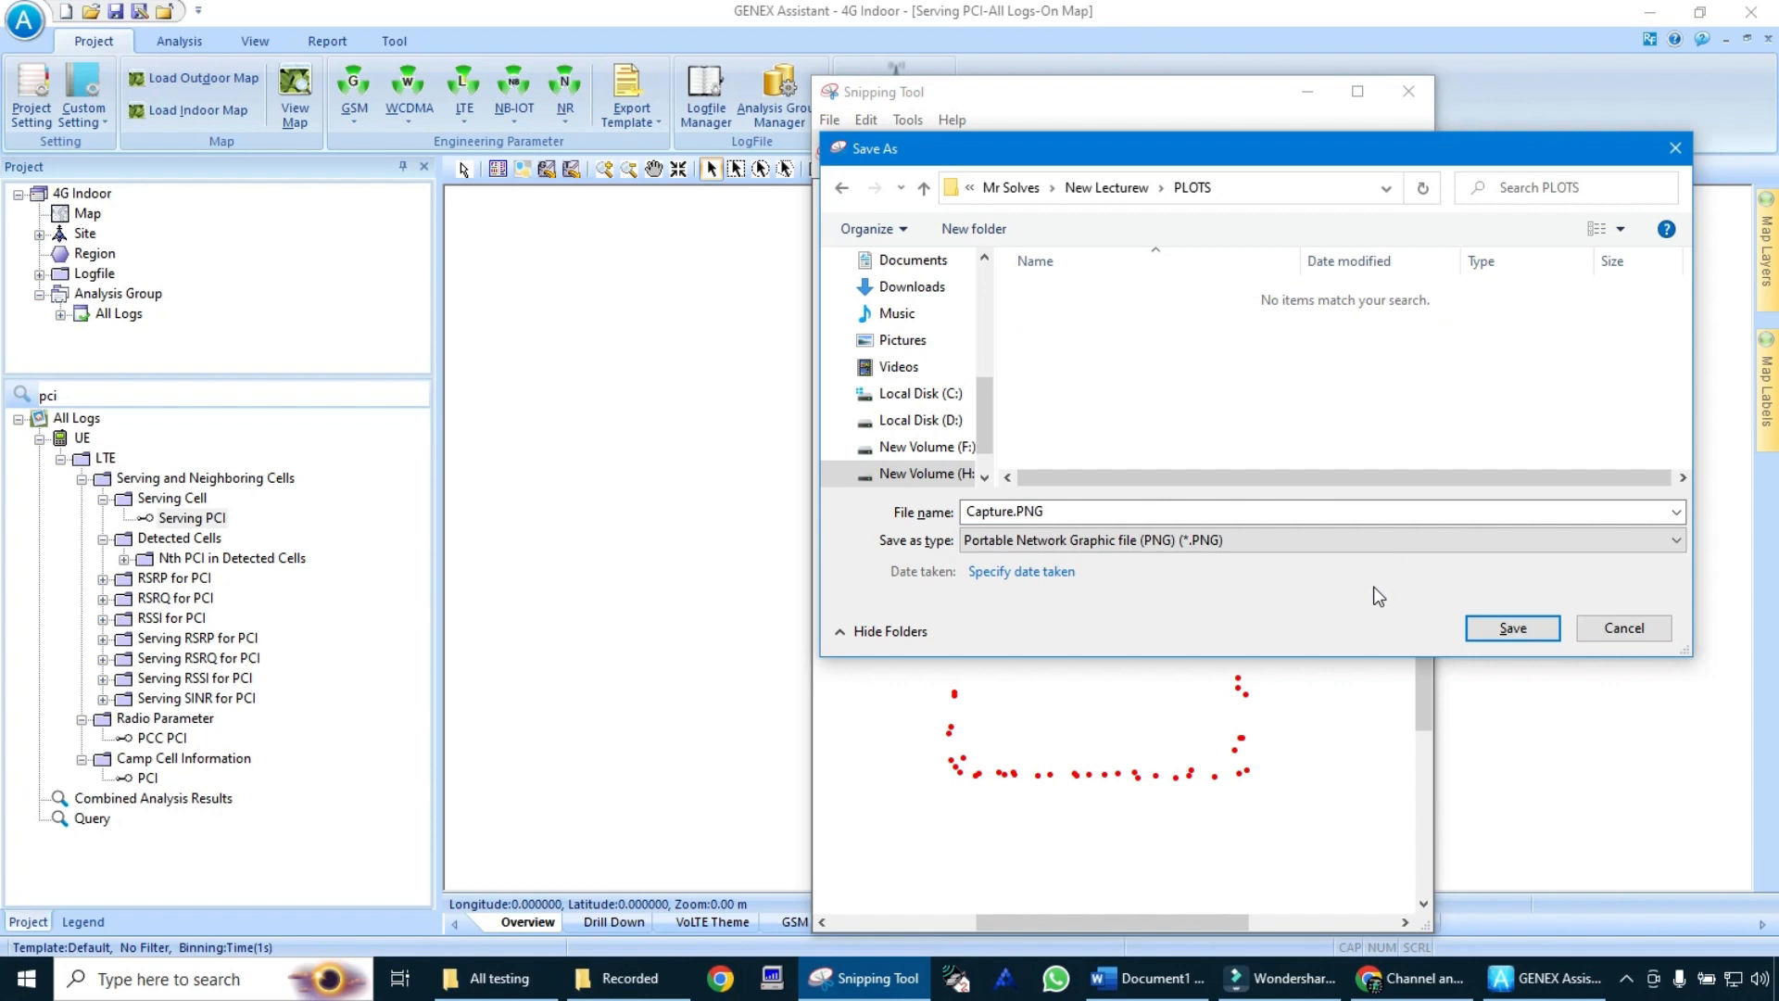
Step: Save the capture as a PNG named PCI in the PLOTS folder and minimize Snipping Tool
{"action": "double_click", "coordinate": [1324, 511]}
{"action": "type", "text": "PCI"}
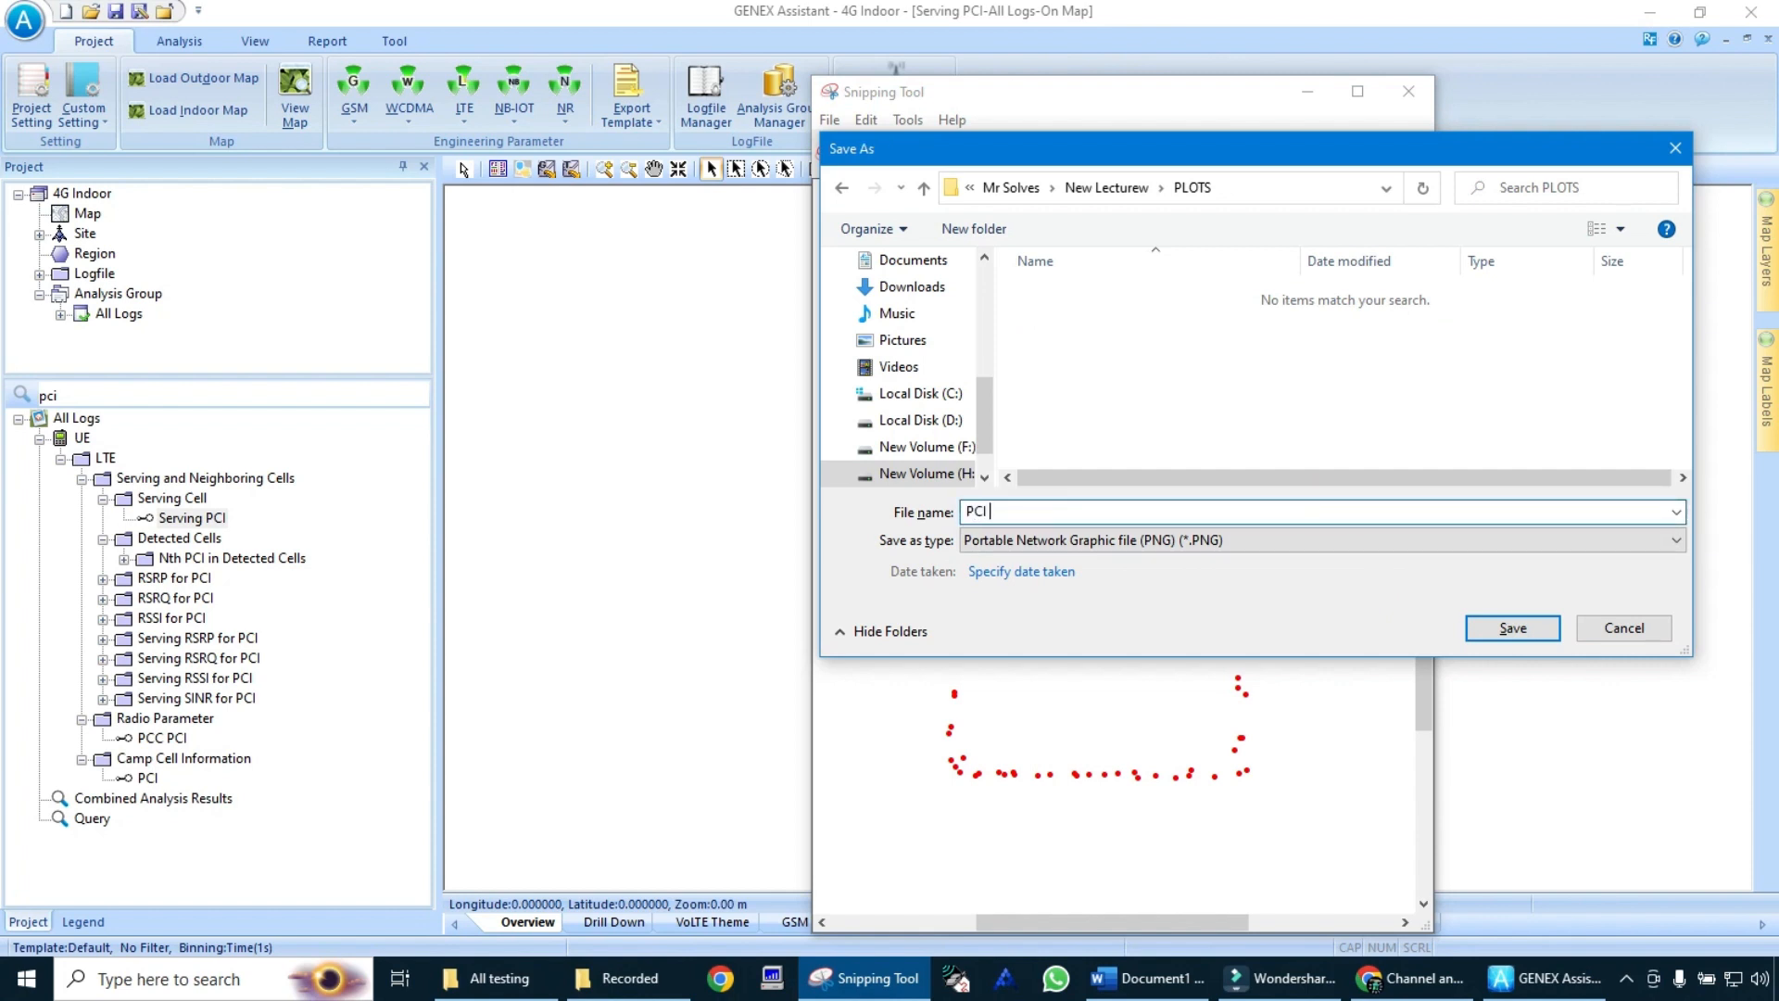
{"action": "key", "text": "Return"}
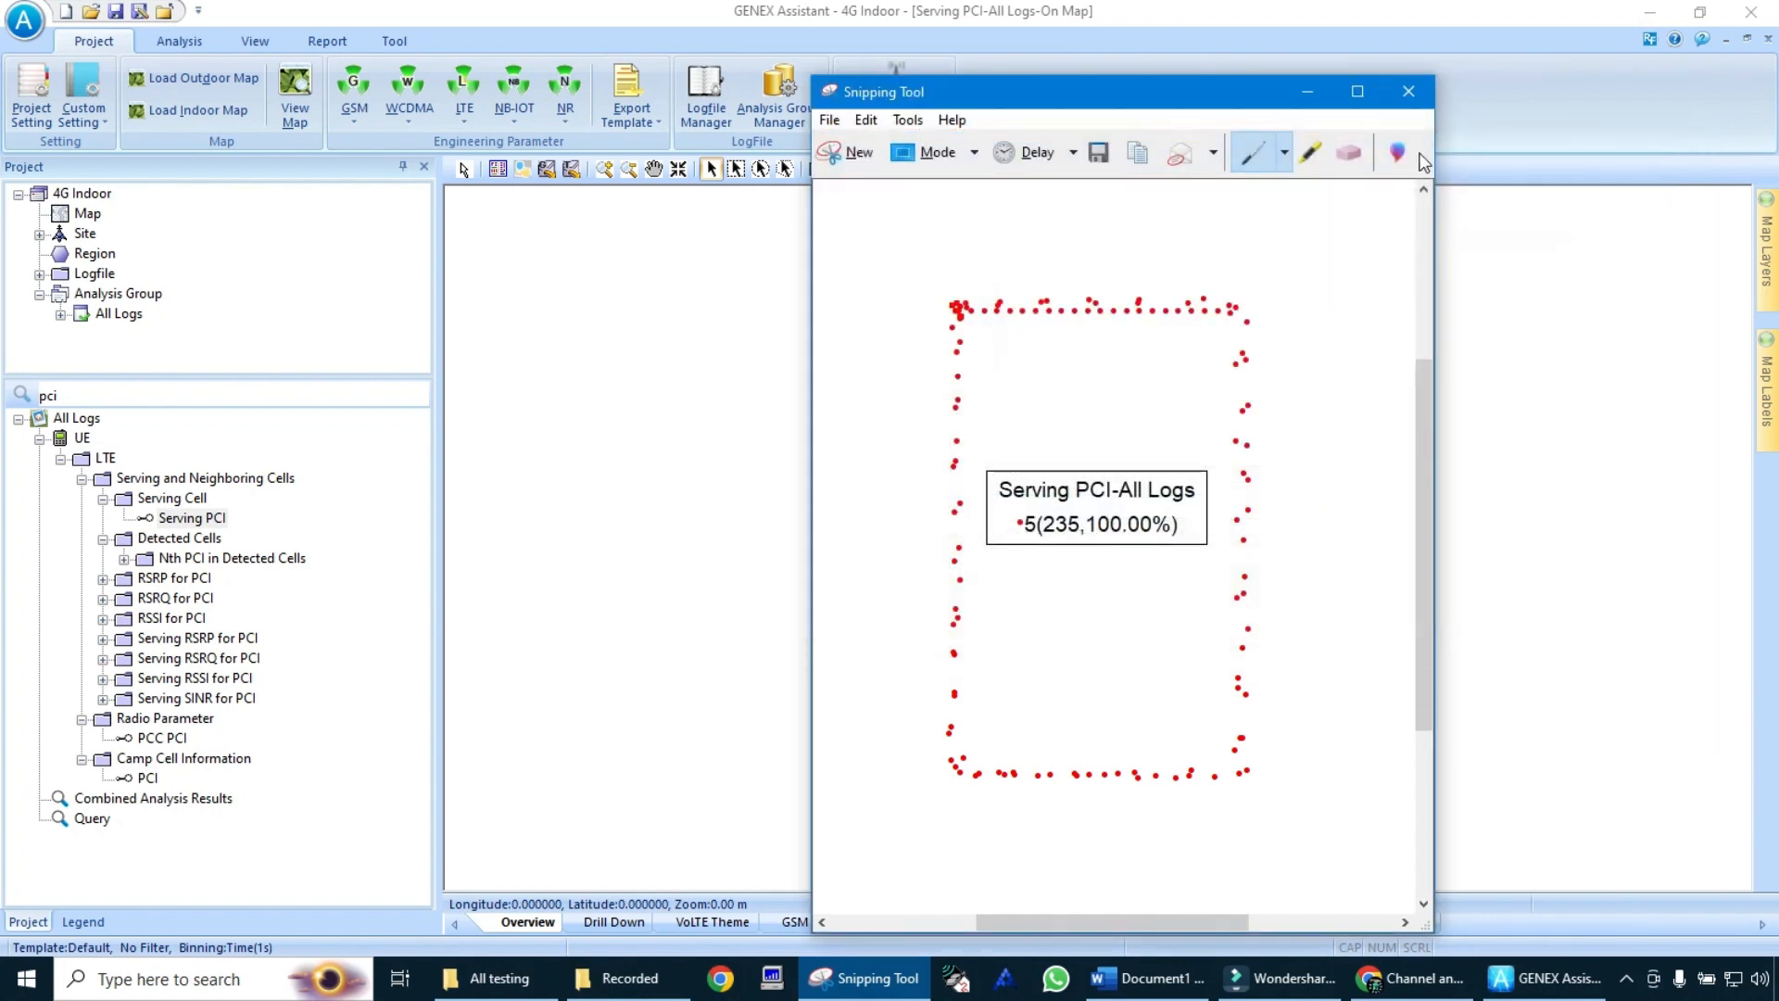
{"action": "left_click", "coordinate": [1308, 92]}
Step: Search for "rsrp", show the Serving RSRP on the map and add a legend with count and percent
{"action": "left_click", "coordinate": [274, 391]}
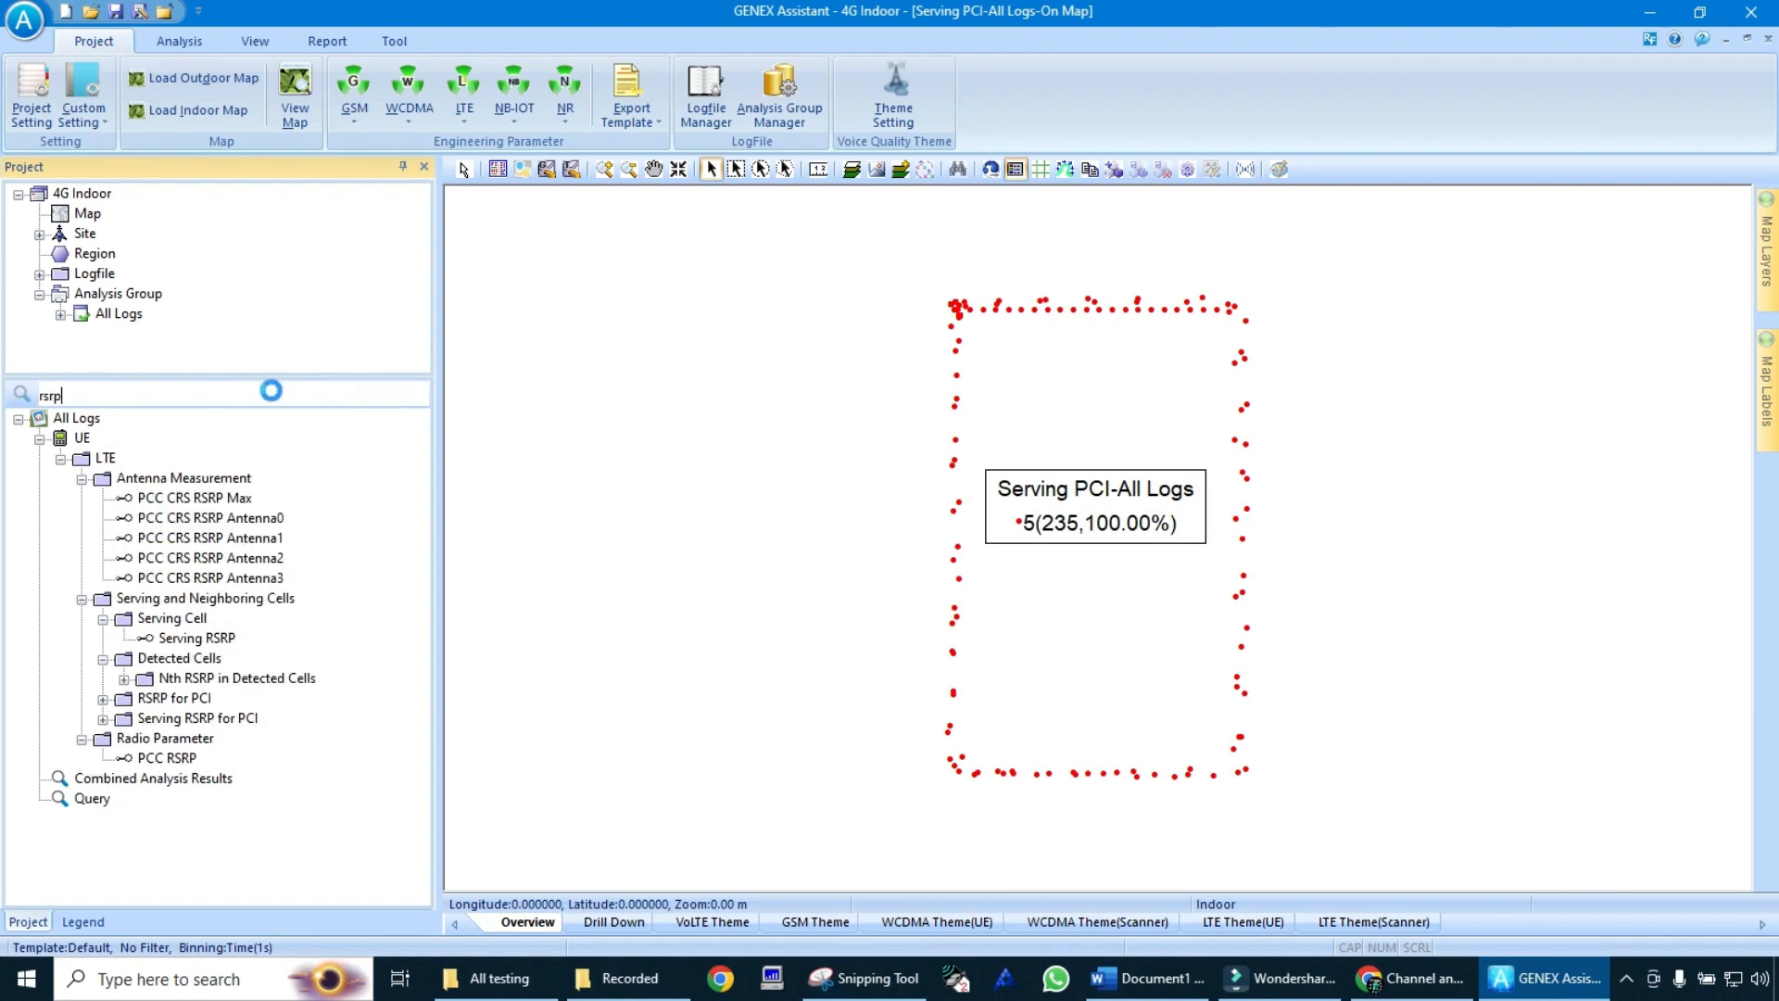
{"action": "double_click", "coordinate": [220, 637]}
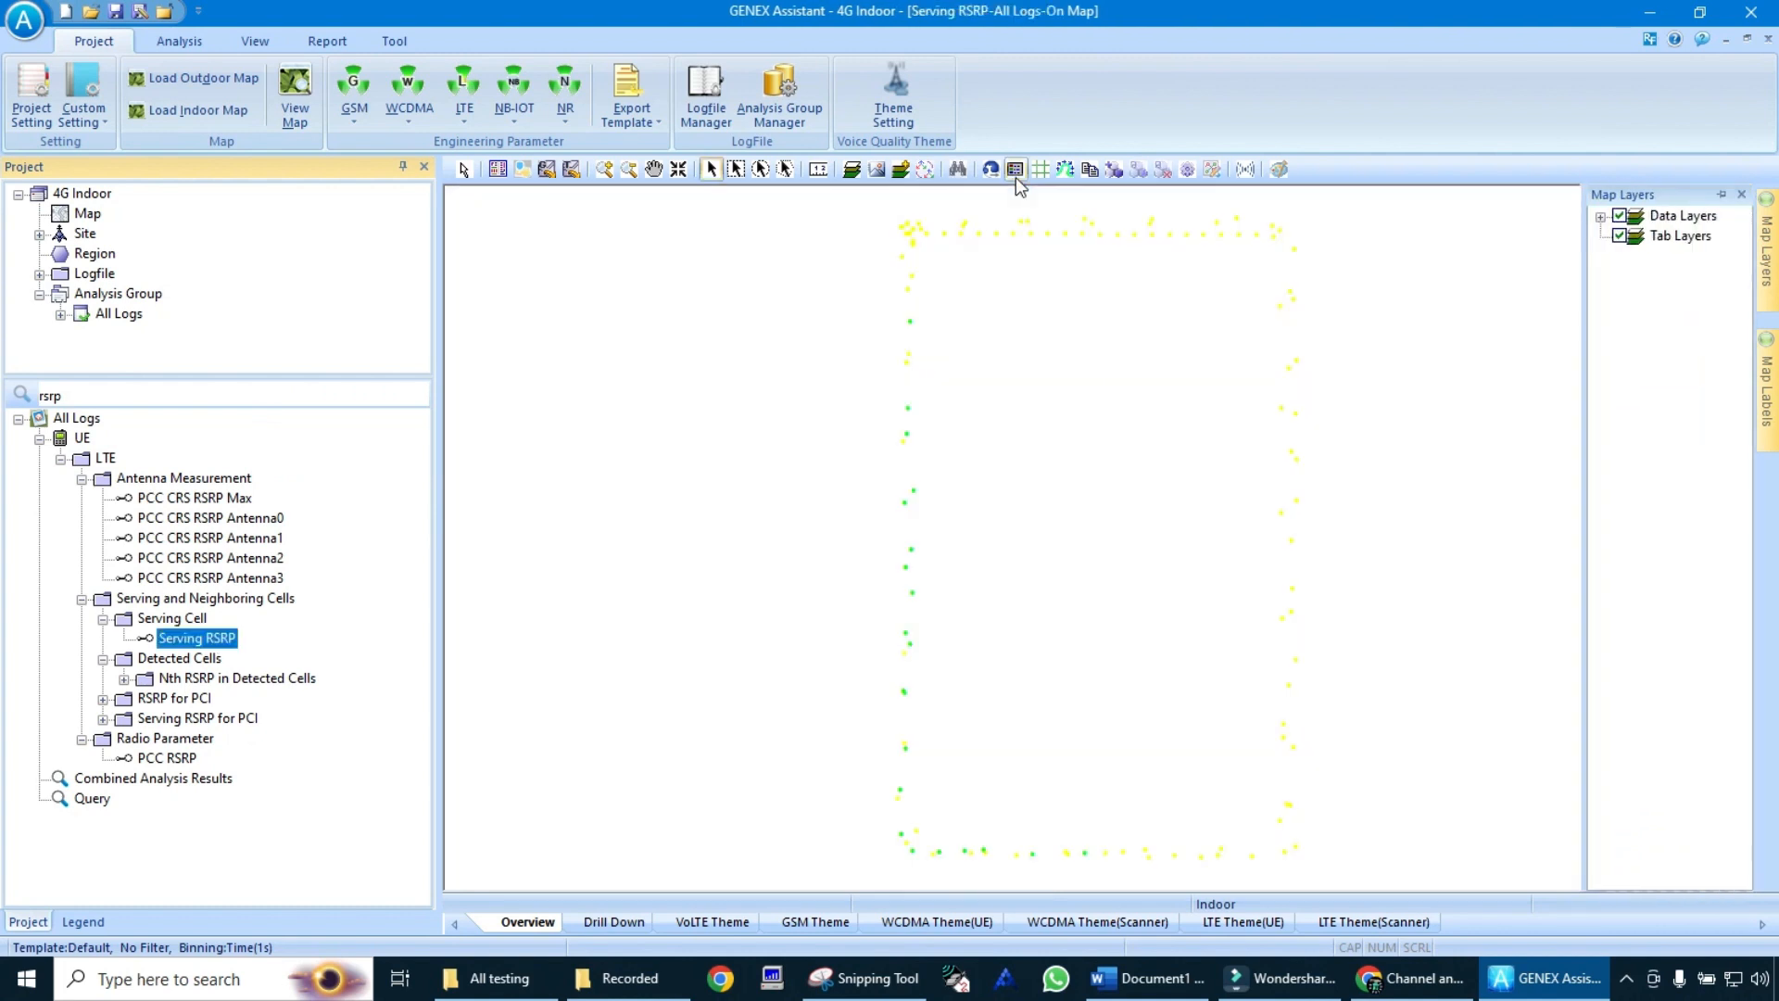
{"action": "left_click", "coordinate": [1015, 170]}
{"action": "left_click", "coordinate": [973, 544]}
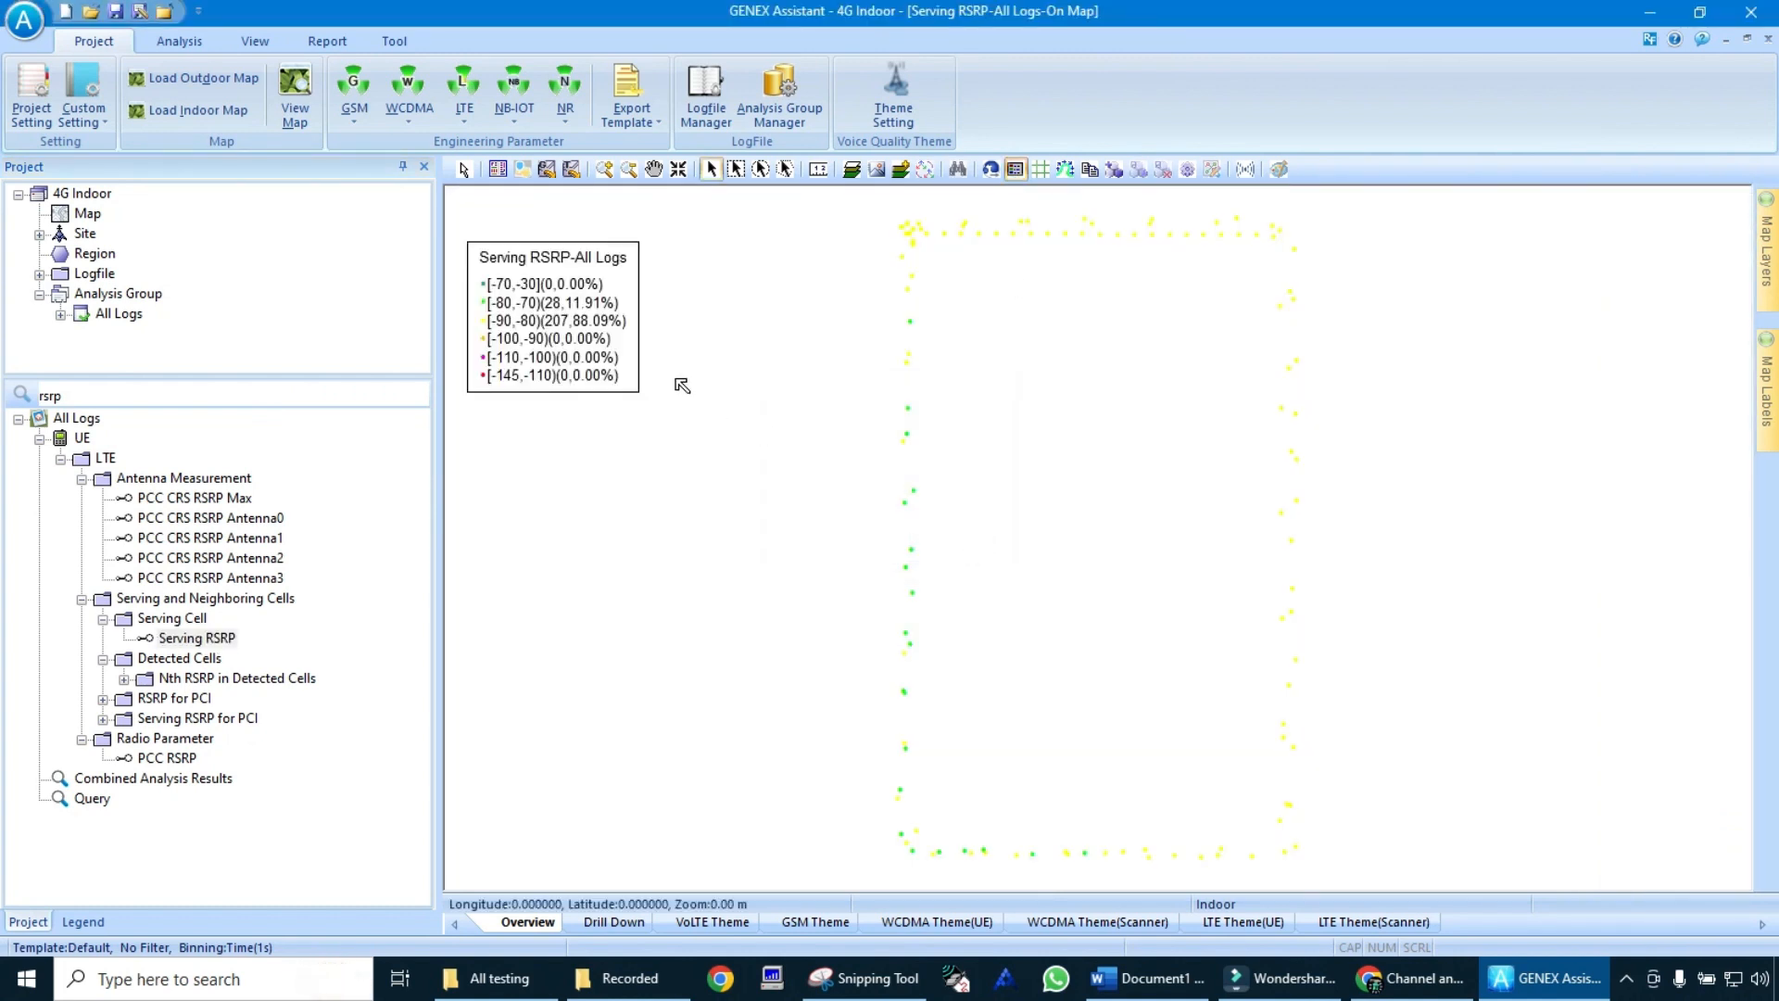
Step: Move the Serving RSRP legend inside the route and enlarge it to nearly fill the route's width
{"action": "left_click_drag", "start_coordinate": [610, 335], "coordinate": [1206, 388]}
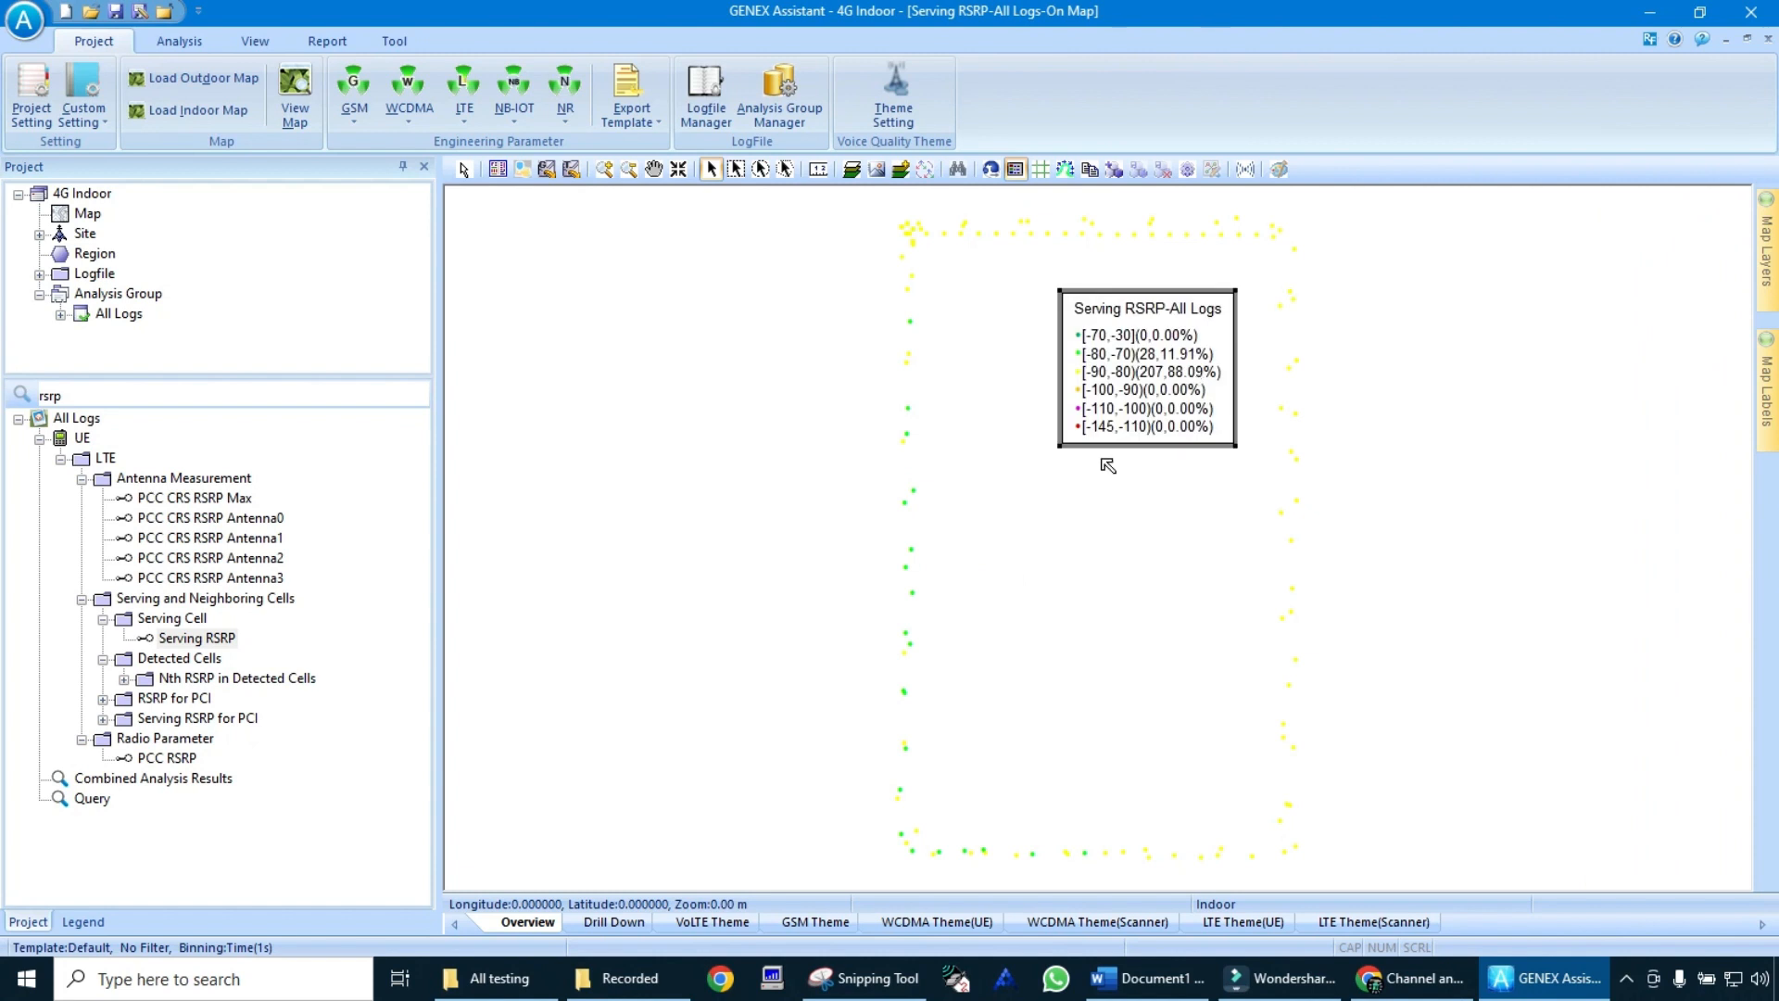
{"action": "left_click_drag", "start_coordinate": [1059, 446], "coordinate": [1034, 556]}
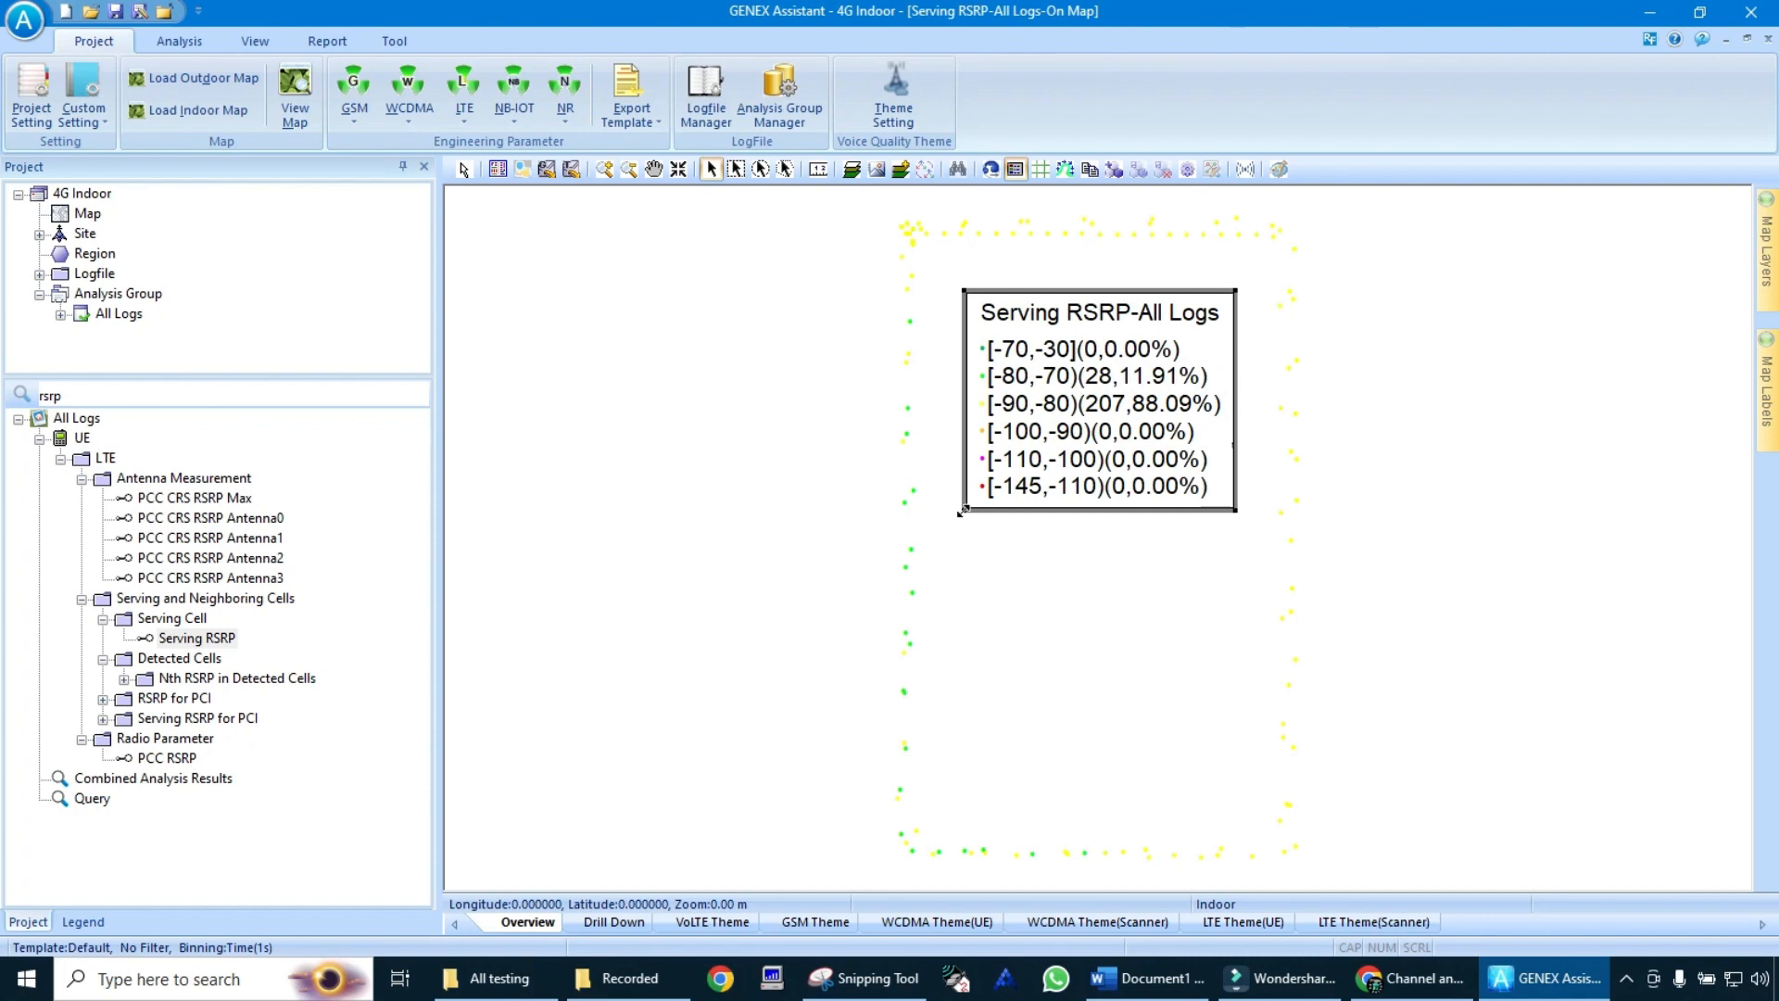
{"action": "left_click_drag", "start_coordinate": [962, 511], "coordinate": [959, 547]}
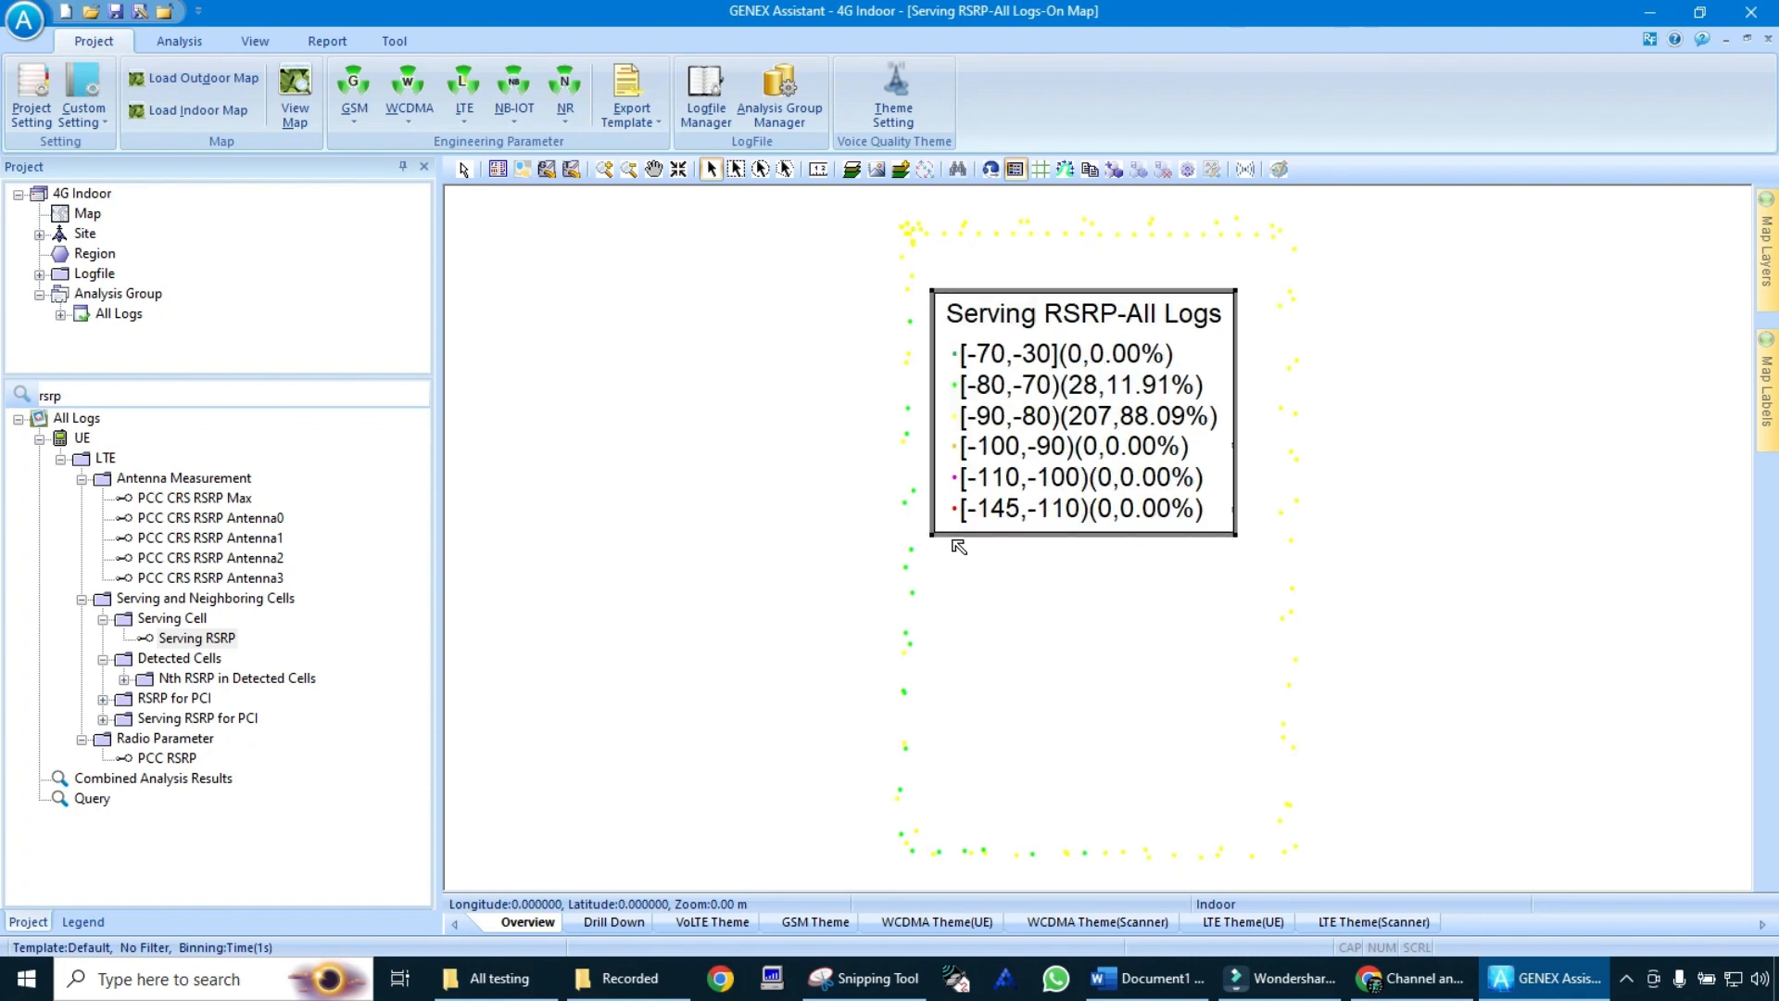
Step: Capture the Serving RSRP map with its legend in Snipping Tool and save it as a PNG named RSRP in the PLOTS folder
{"action": "left_click", "coordinate": [822, 977]}
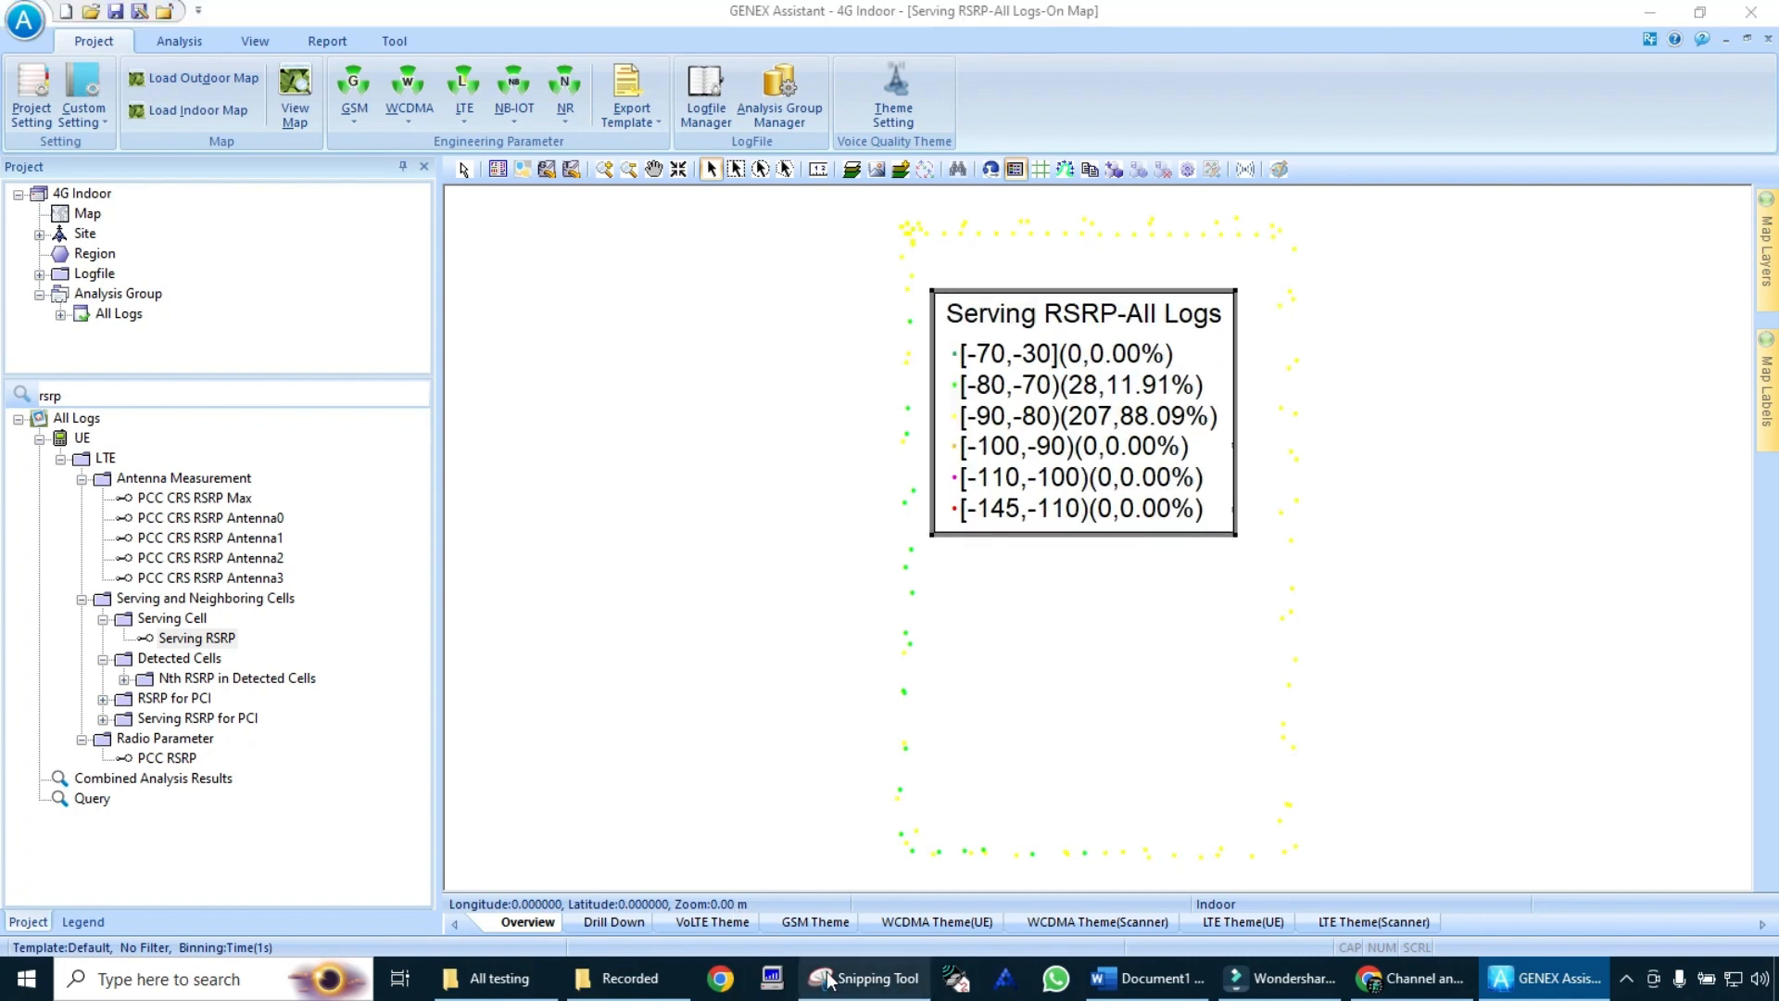
{"action": "left_click", "coordinate": [856, 153]}
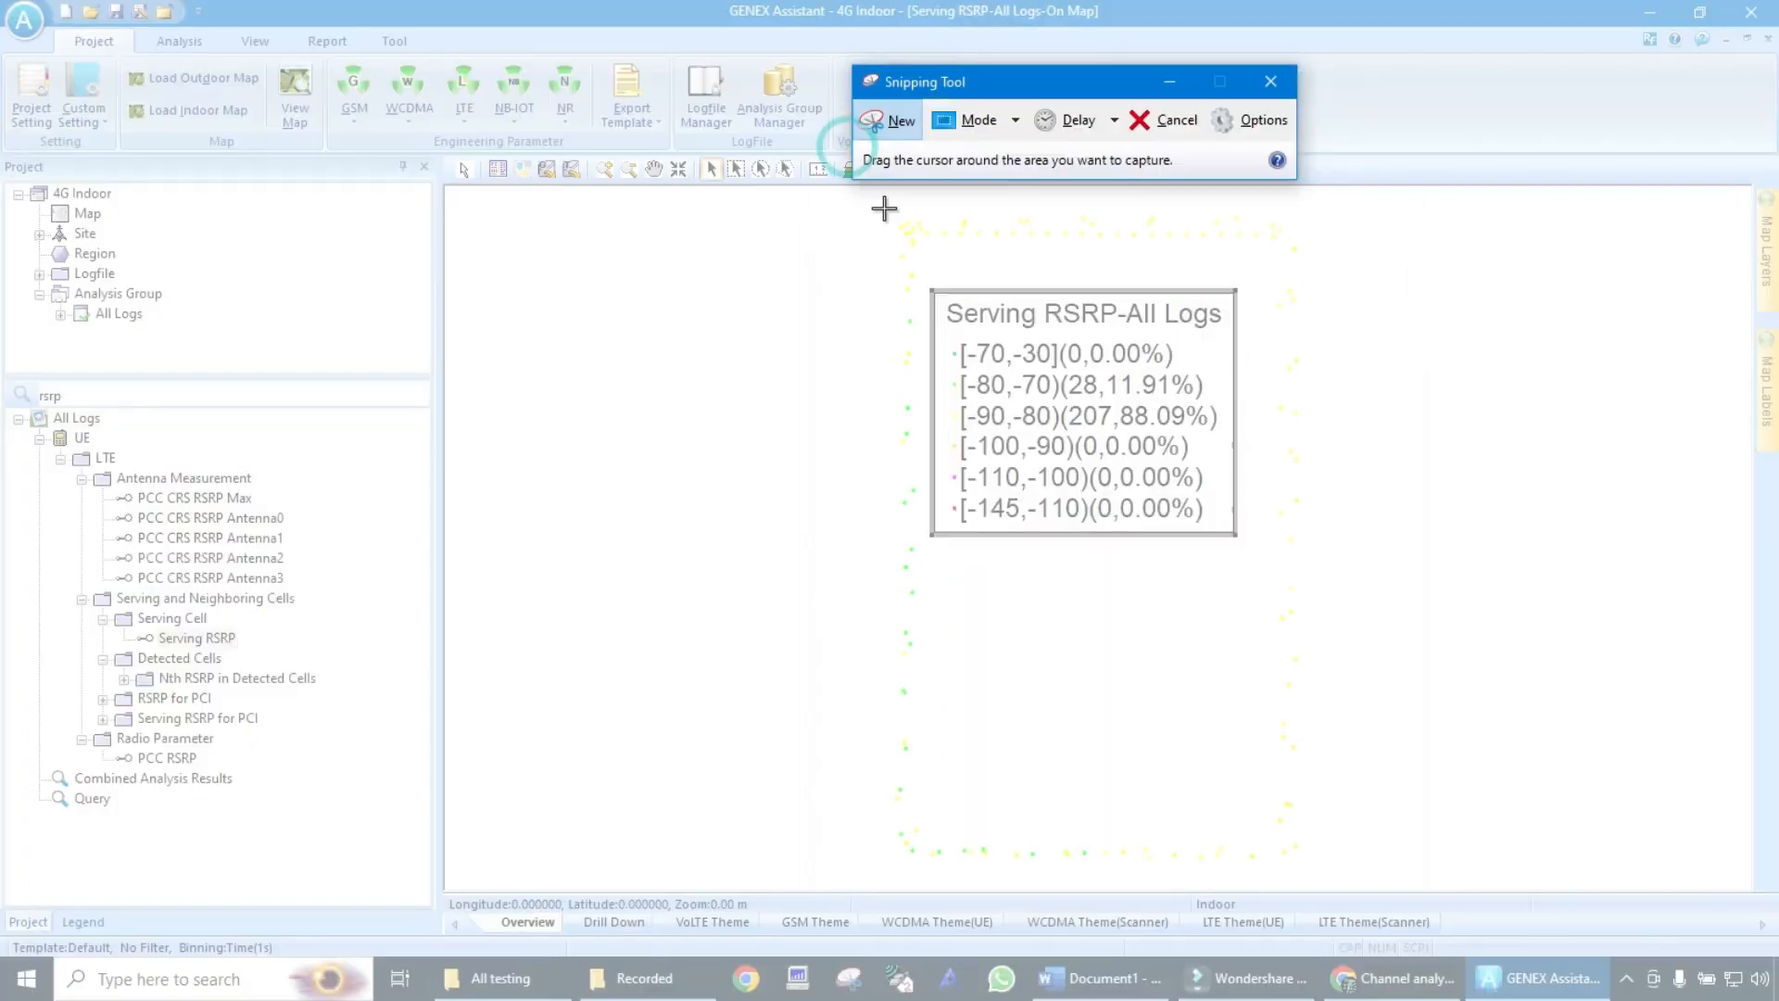
{"action": "left_click_drag", "start_coordinate": [877, 203], "coordinate": [1385, 889]}
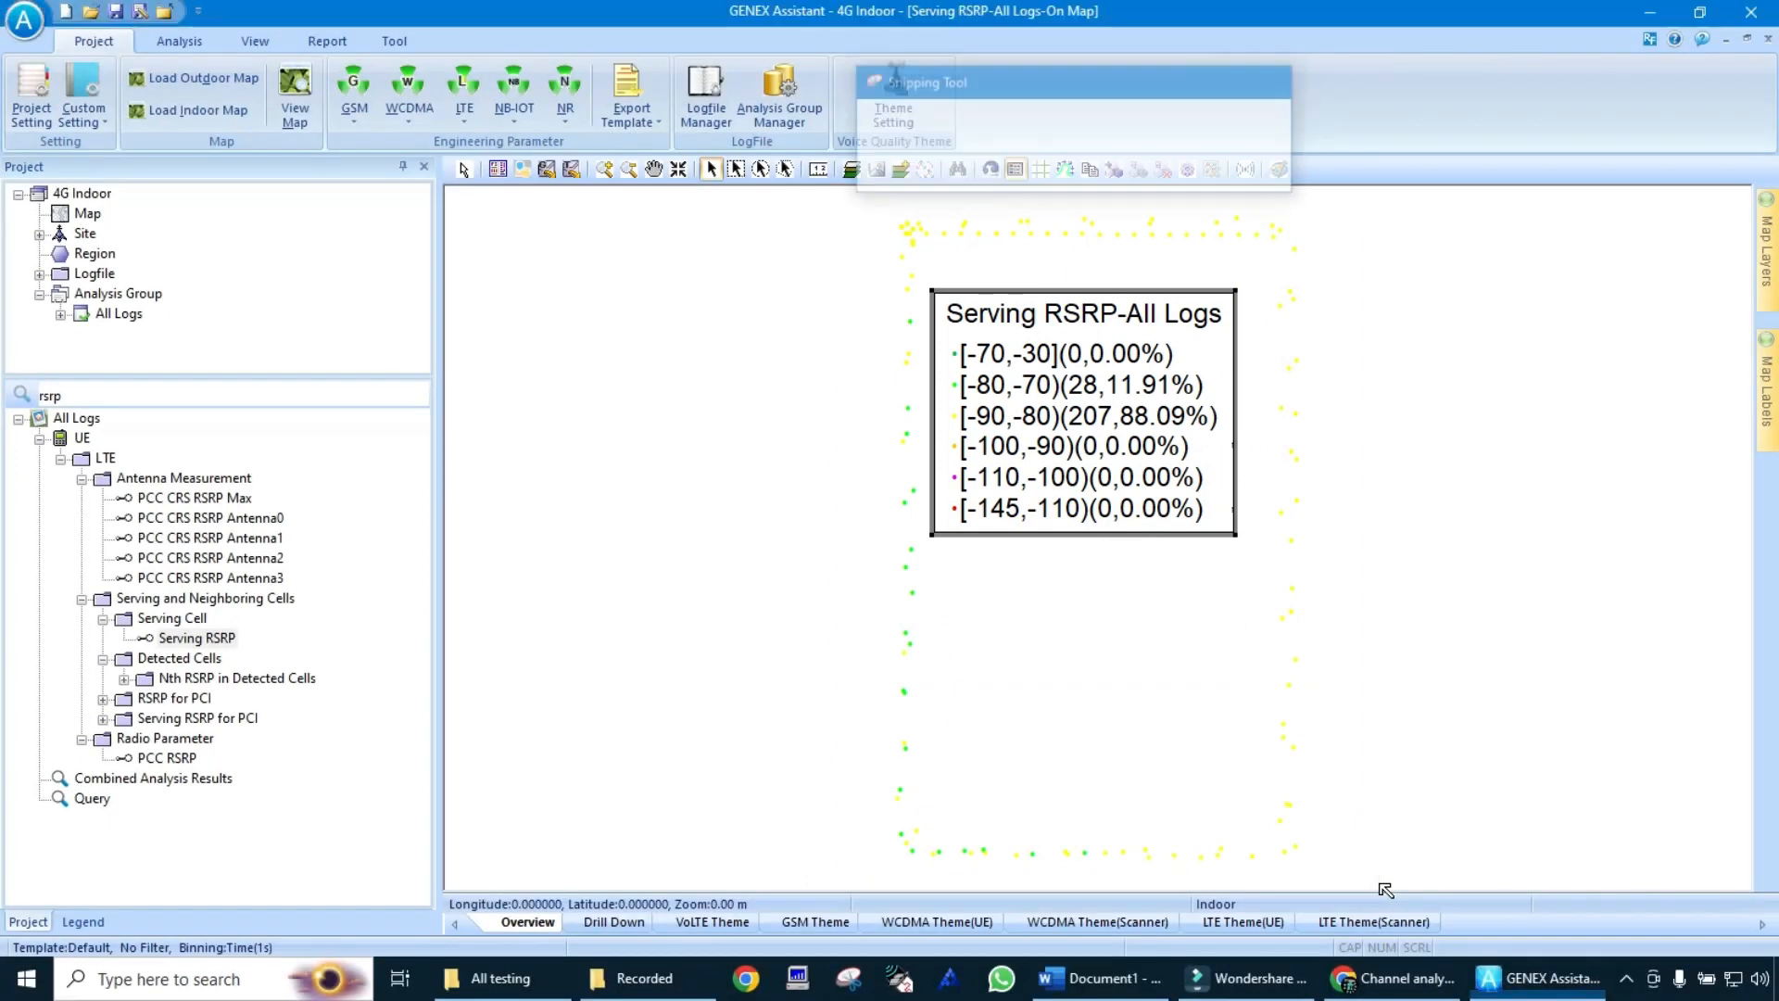
{"action": "key", "text": "ctrl+s"}
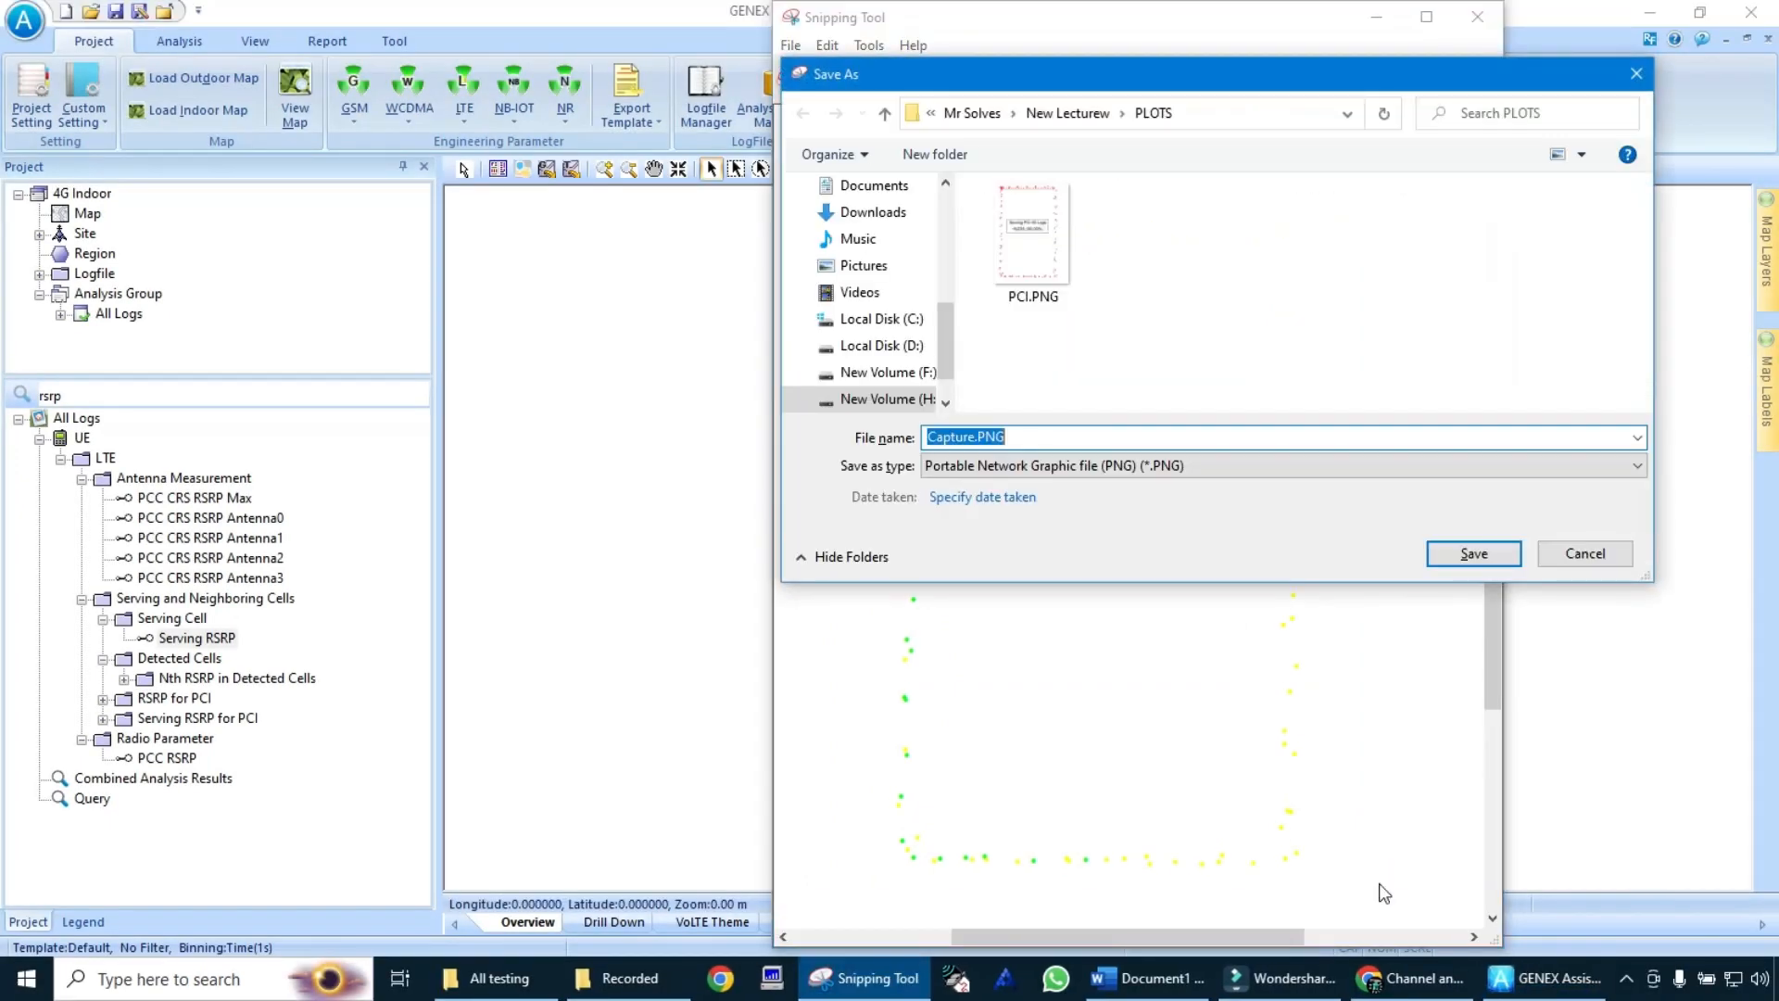
{"action": "type", "text": "RSRP"}
{"action": "key", "text": "Return"}
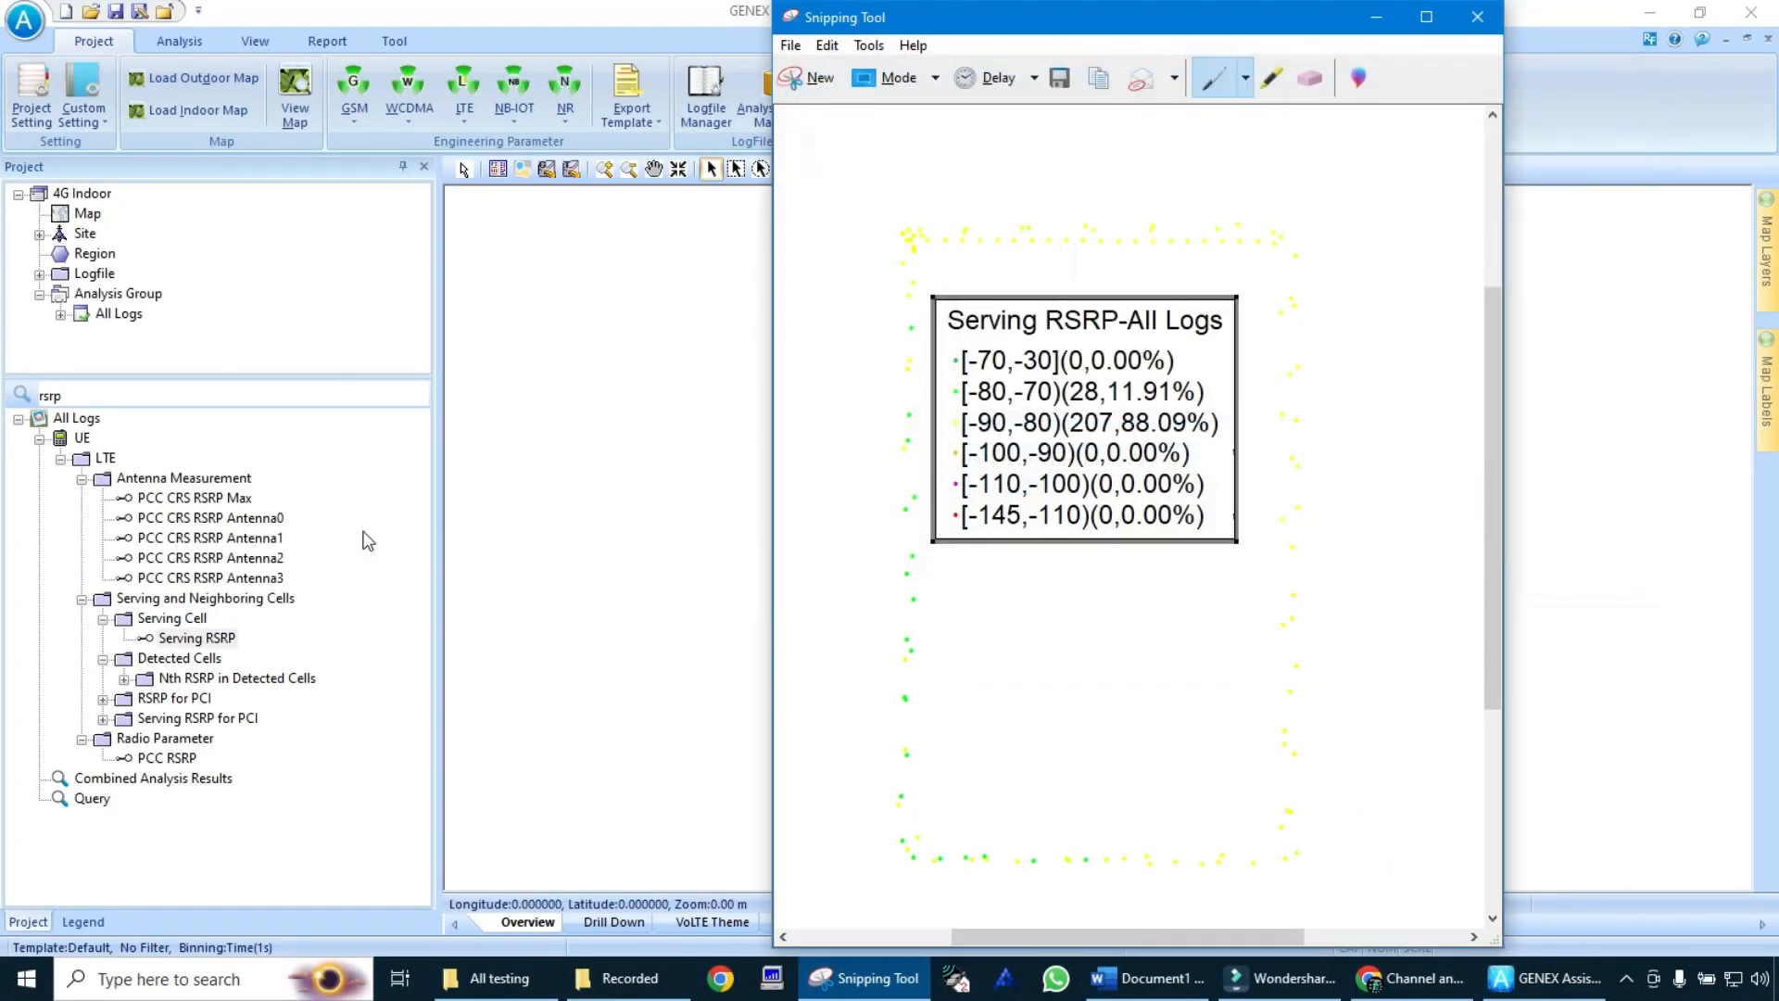
Step: Search the parameters for "SINR" and show Serving PCC SINR on the map
{"action": "double_click", "coordinate": [265, 397]}
{"action": "type", "text": "SINR"}
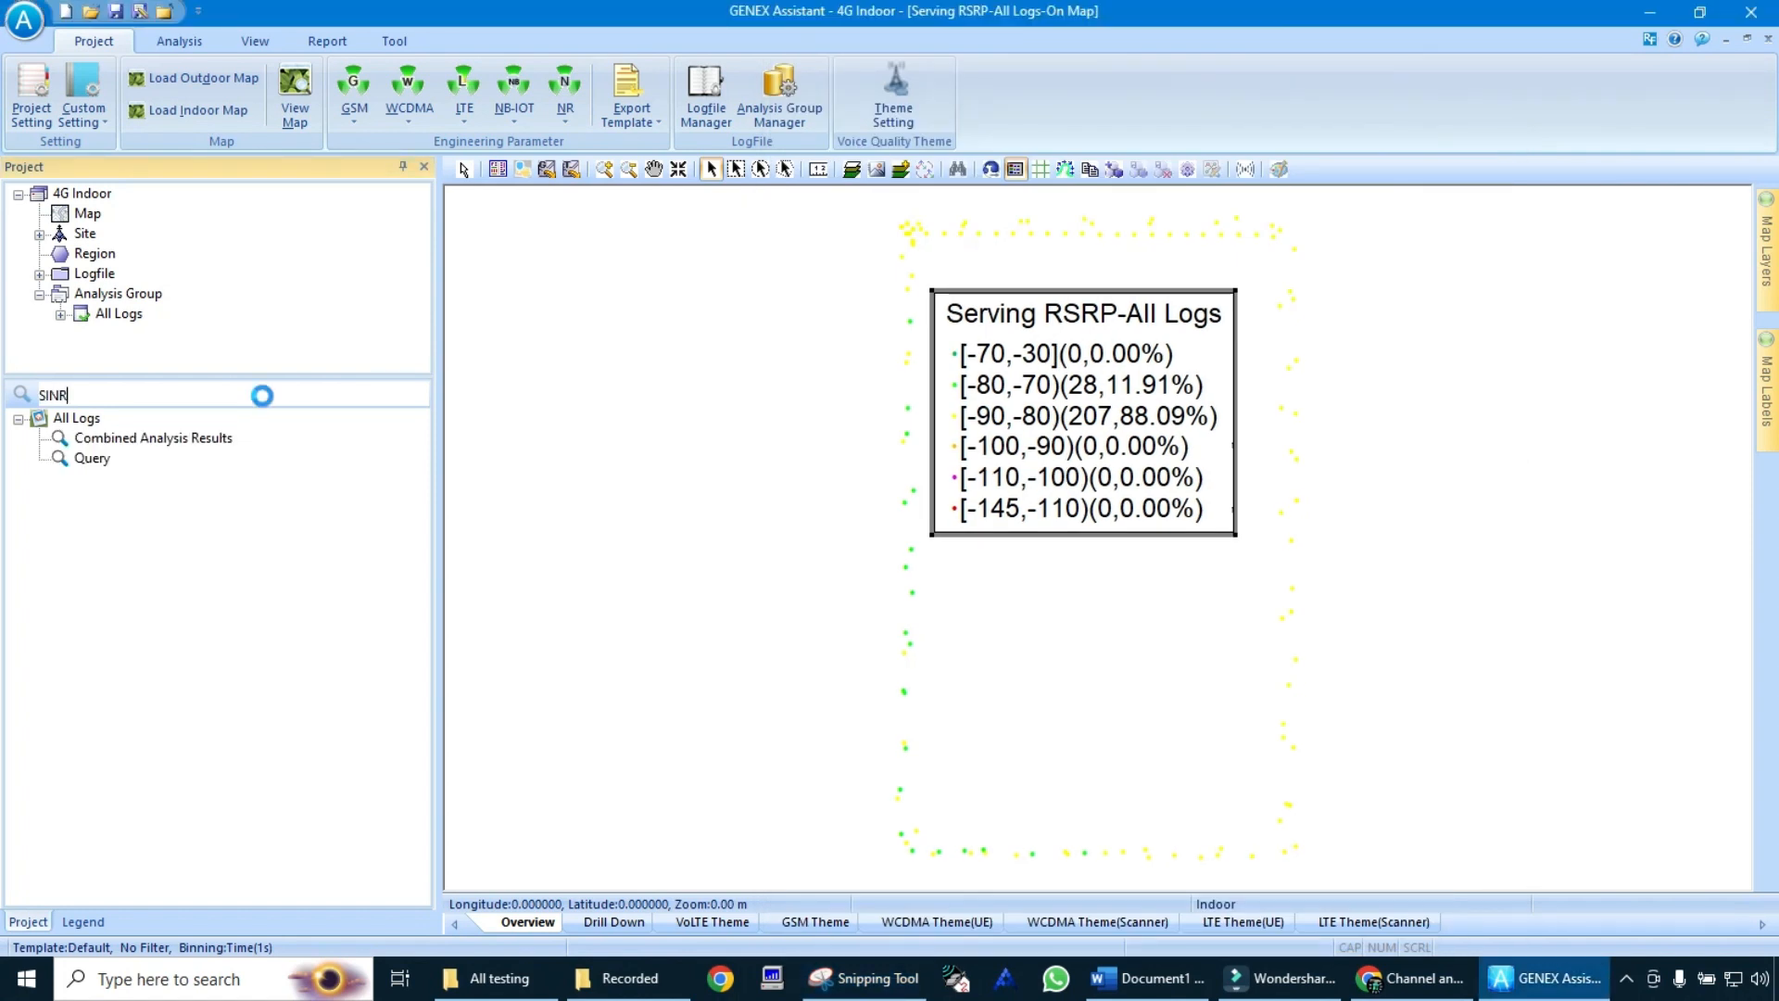
{"action": "double_click", "coordinate": [234, 638]}
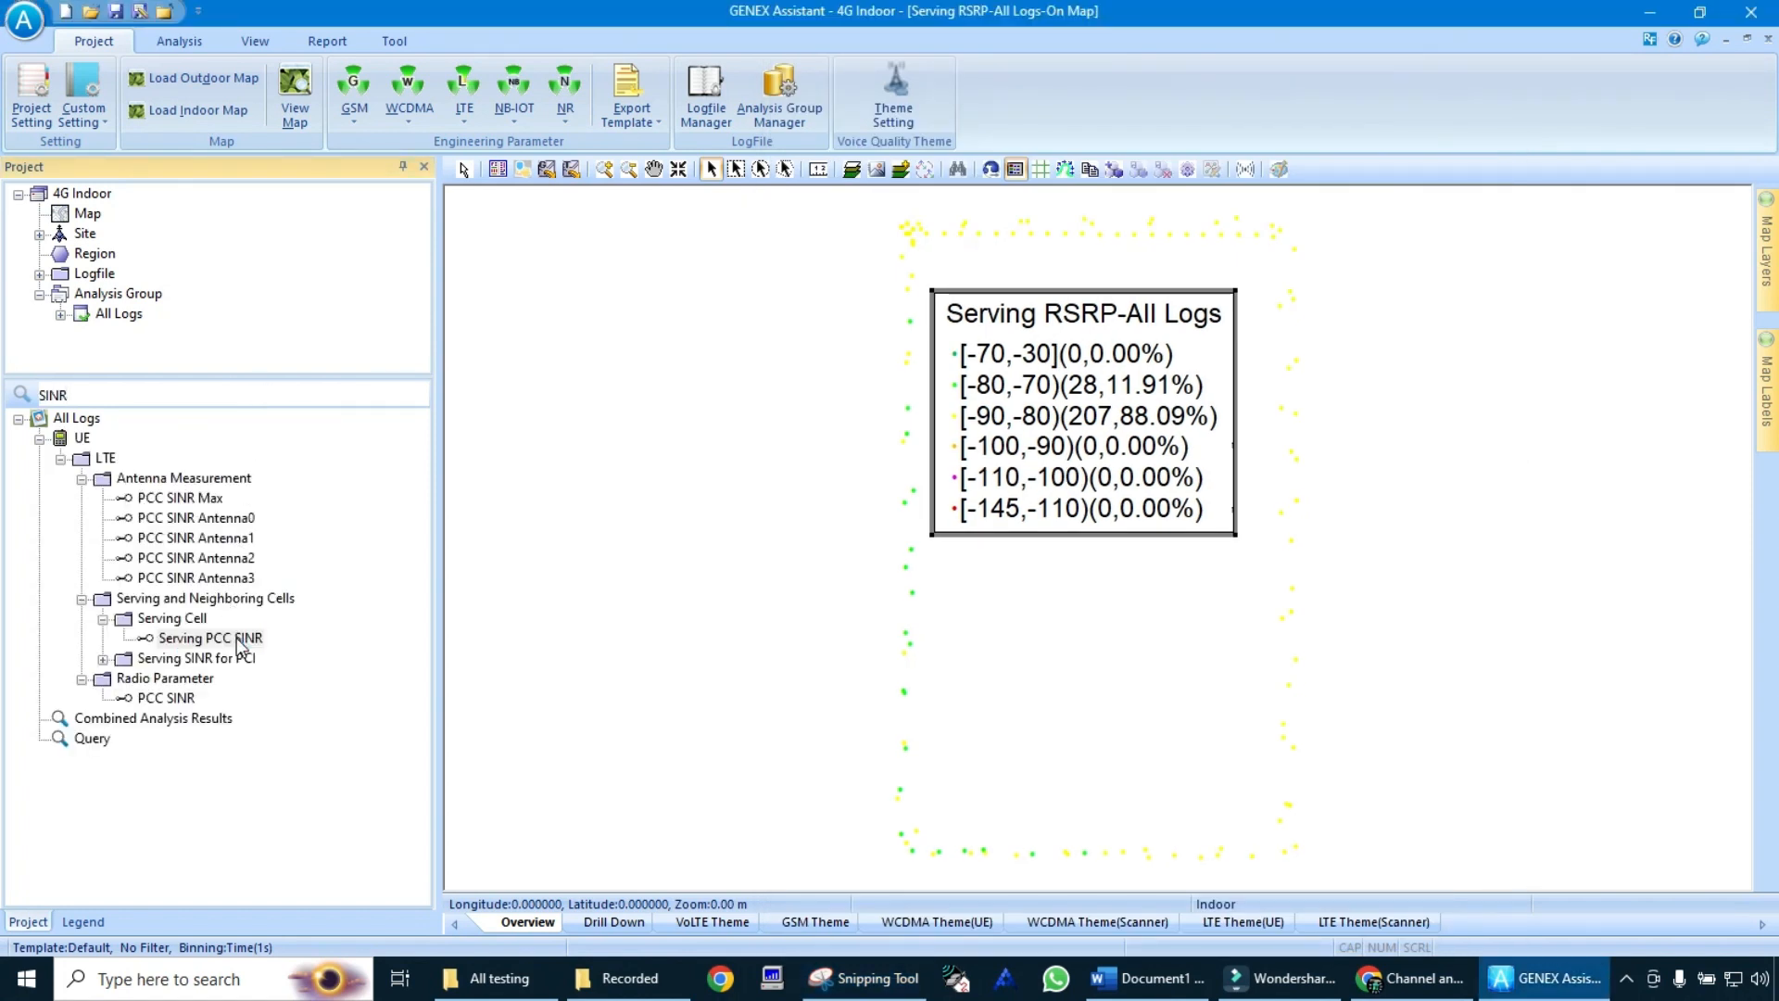
Step: Add a Serving PCC SINR legend with count and percent, and place it enlarged inside the upper part of the route
{"action": "left_click", "coordinate": [1016, 169]}
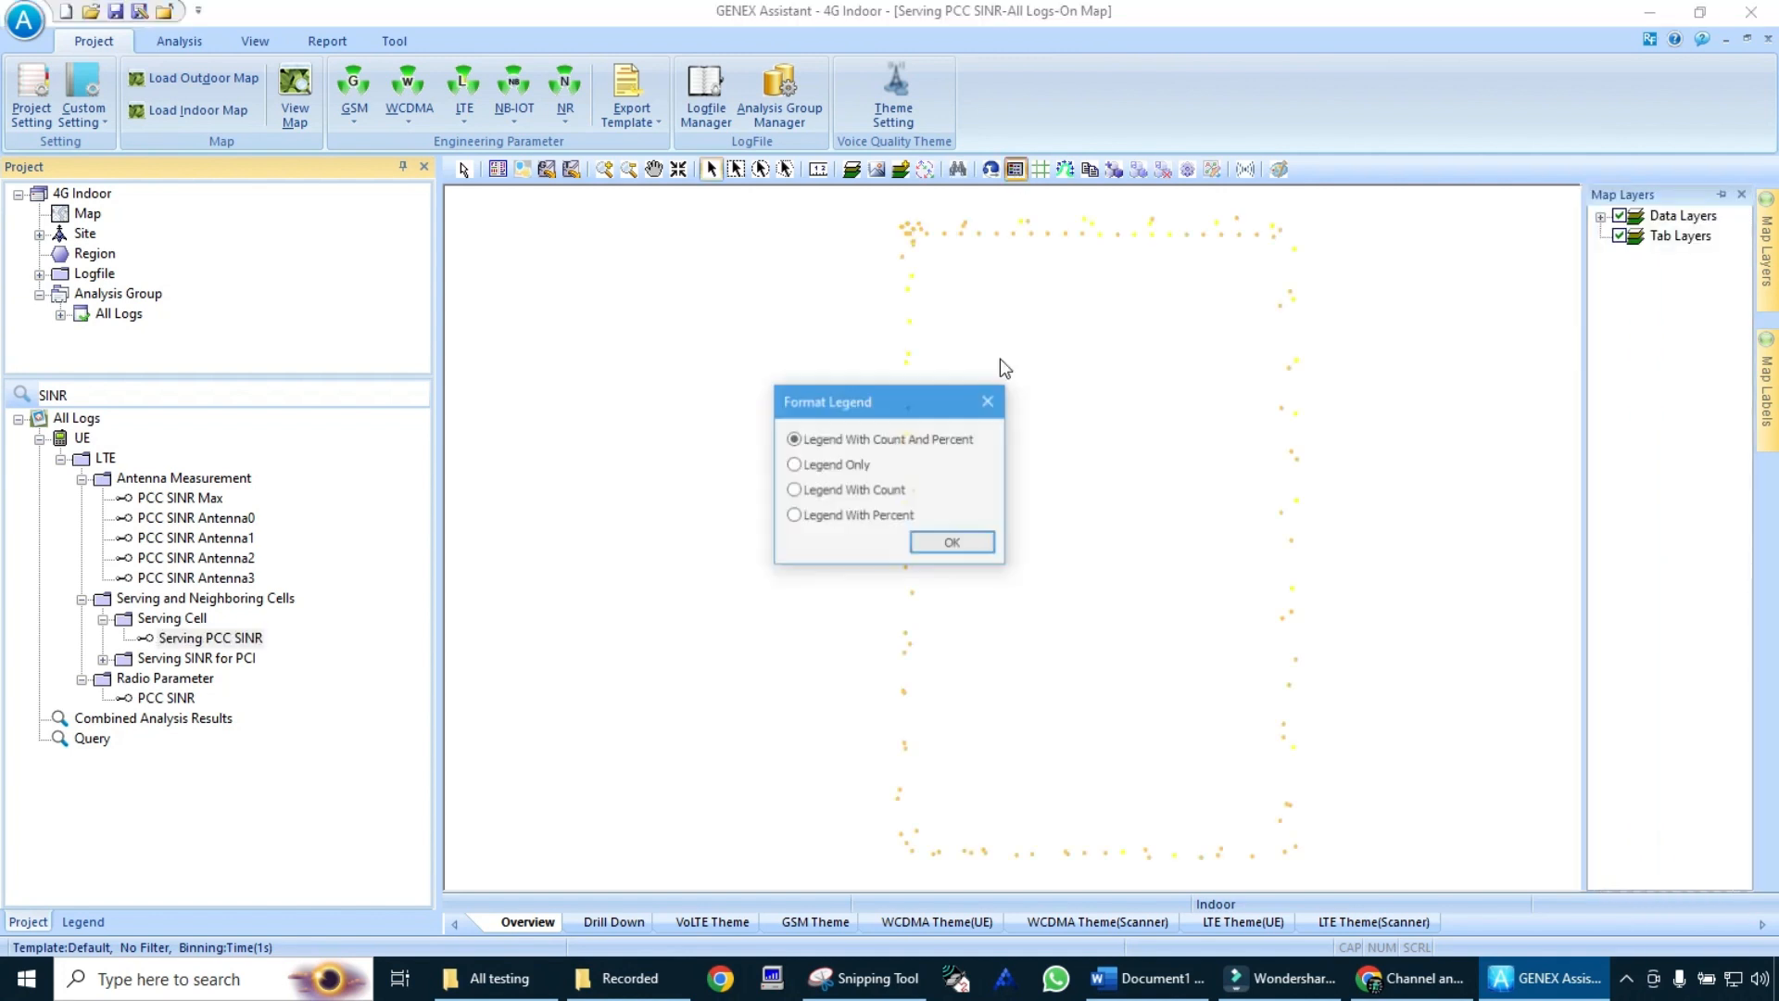
{"action": "left_click", "coordinate": [968, 544]}
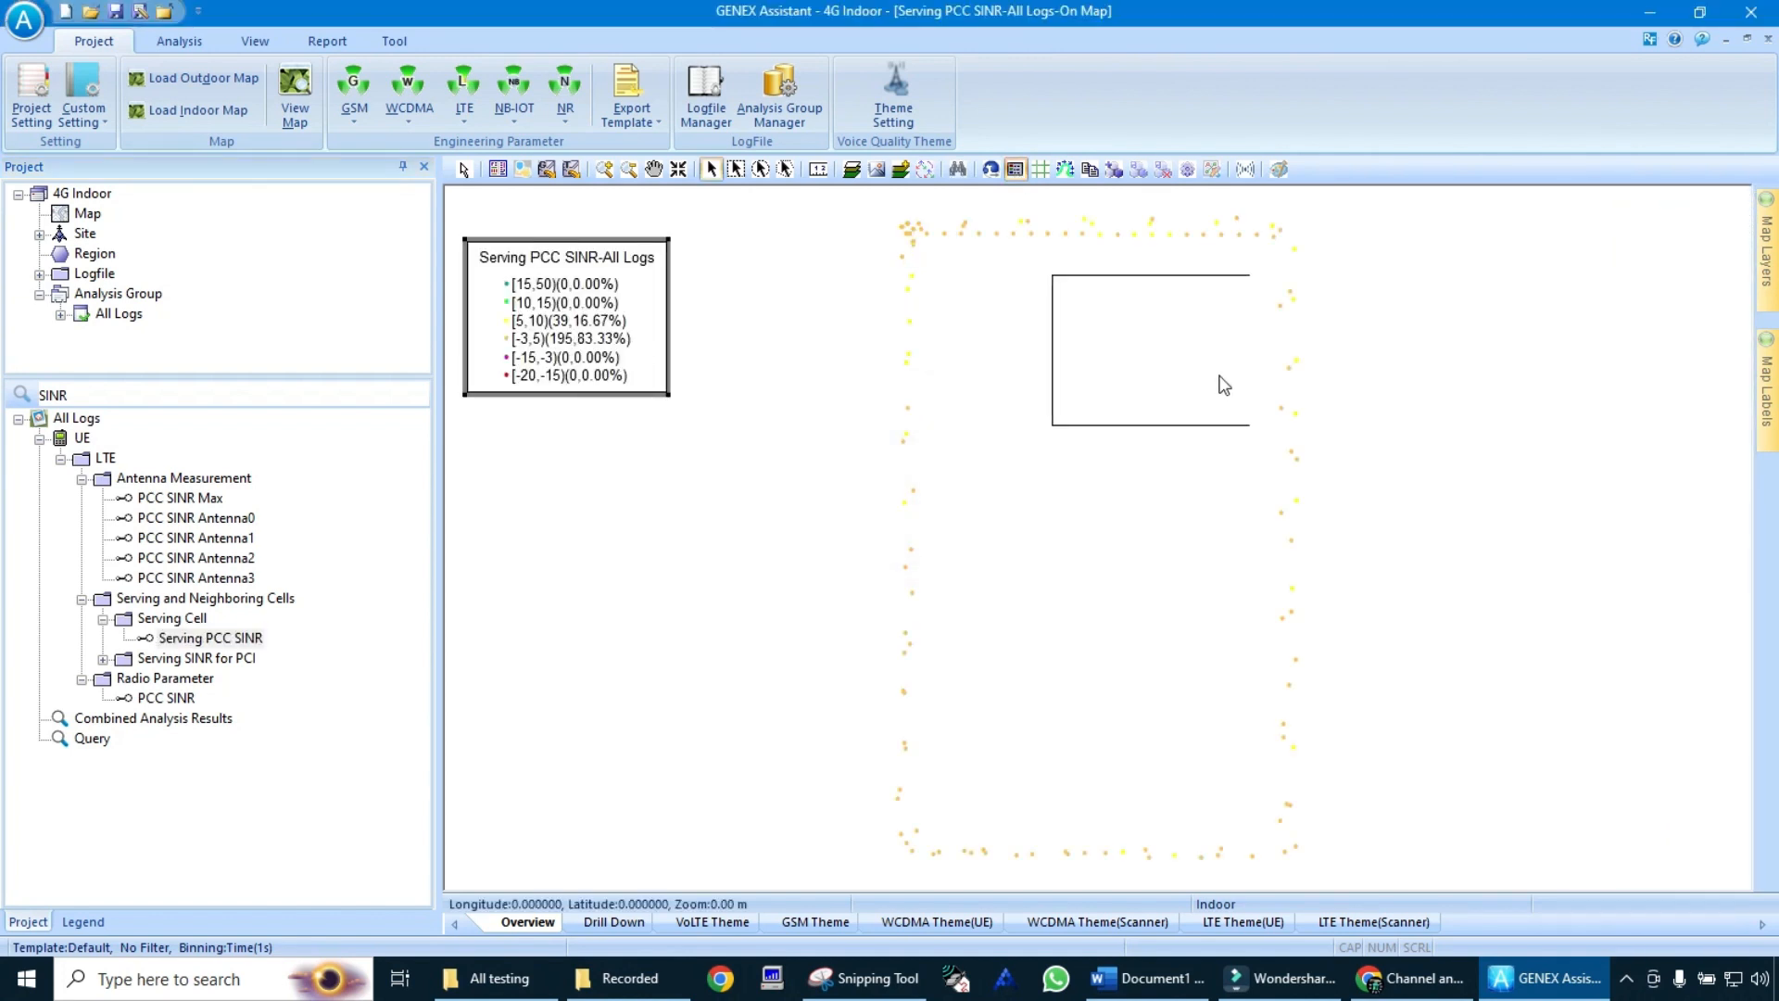
{"action": "left_click", "coordinate": [1223, 380]}
{"action": "left_click_drag", "start_coordinate": [1050, 434], "coordinate": [1004, 533]}
Step: Capture the Serving PCC SINR map with its legend in Snipping Tool and save it as a PNG named SINR
{"action": "left_click", "coordinate": [866, 978]}
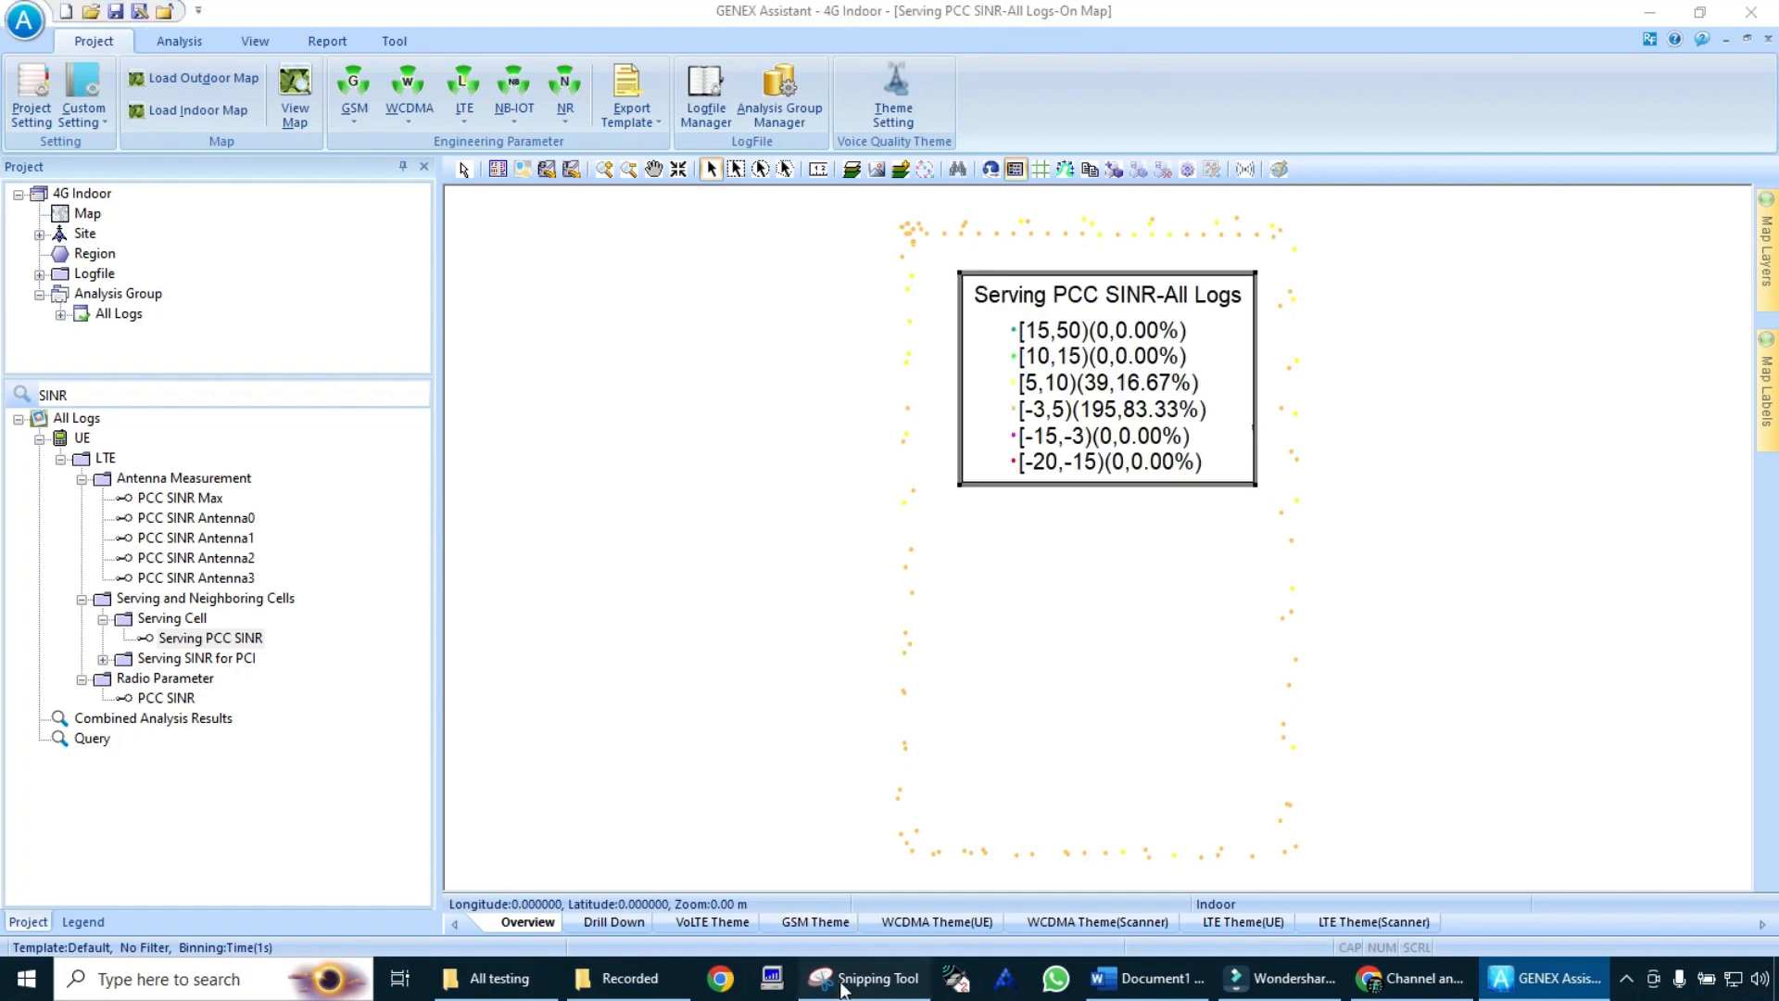
{"action": "left_click", "coordinate": [811, 74]}
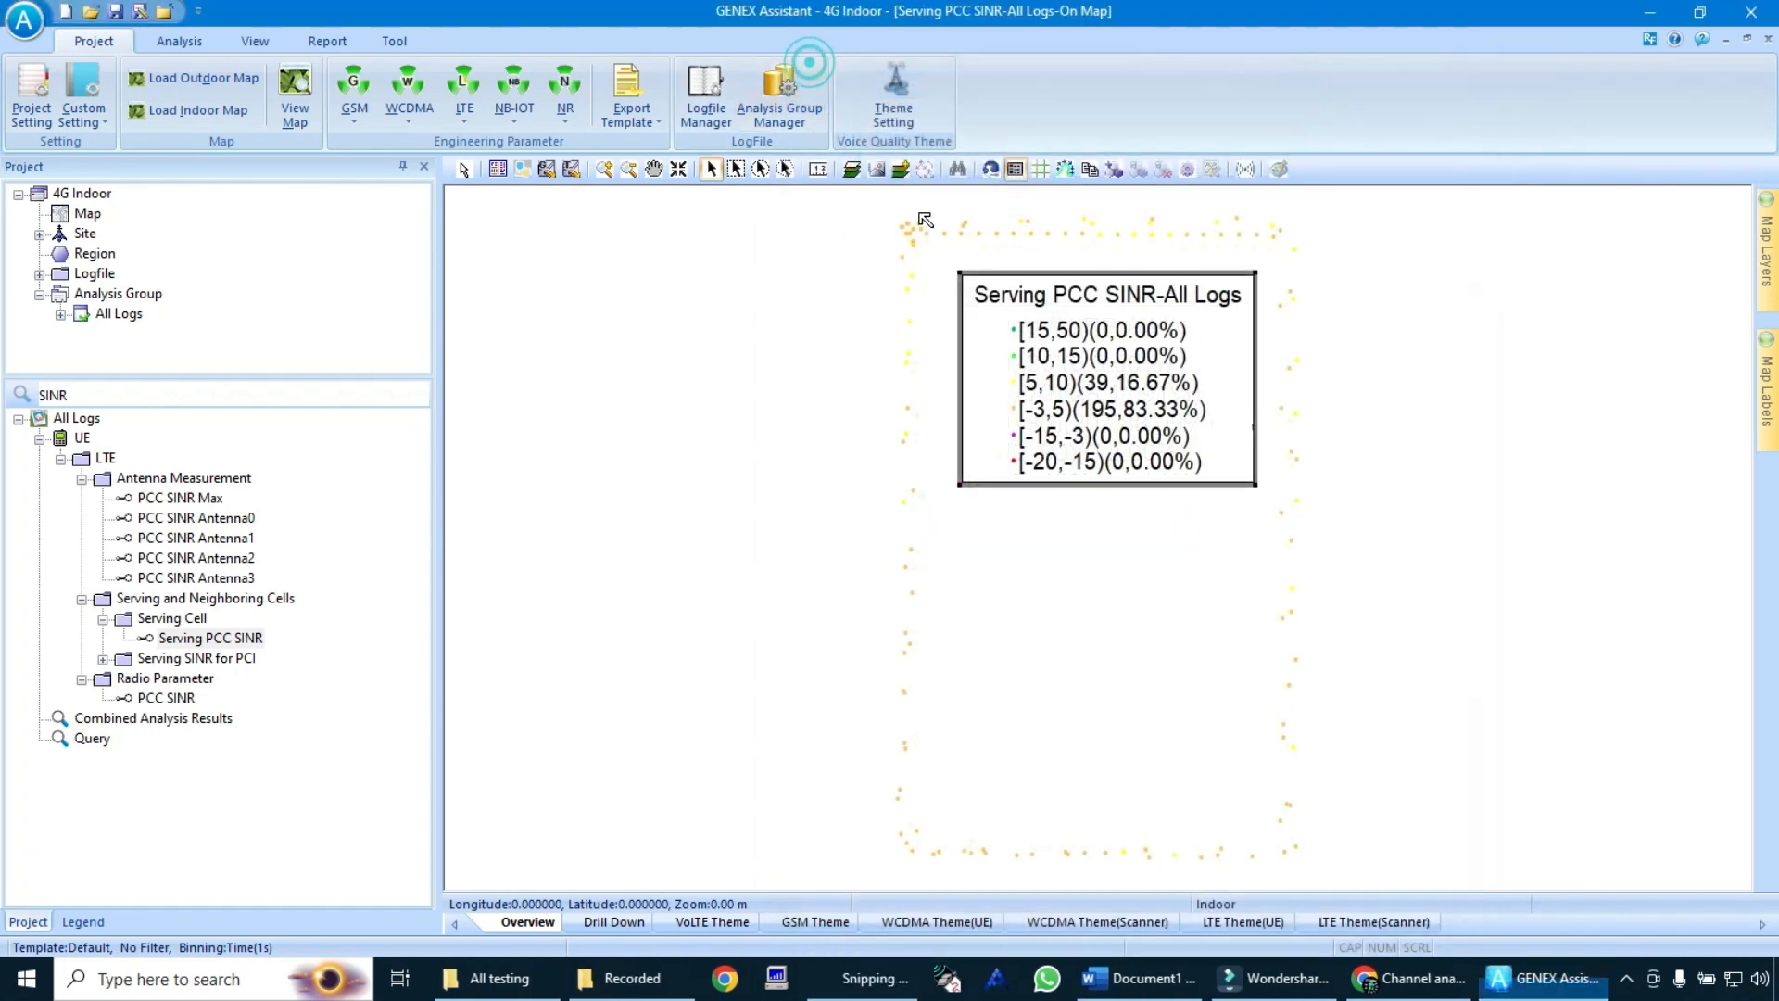
{"action": "left_click_drag", "start_coordinate": [869, 198], "coordinate": [1361, 876]}
{"action": "key", "text": "ctrl+s"}
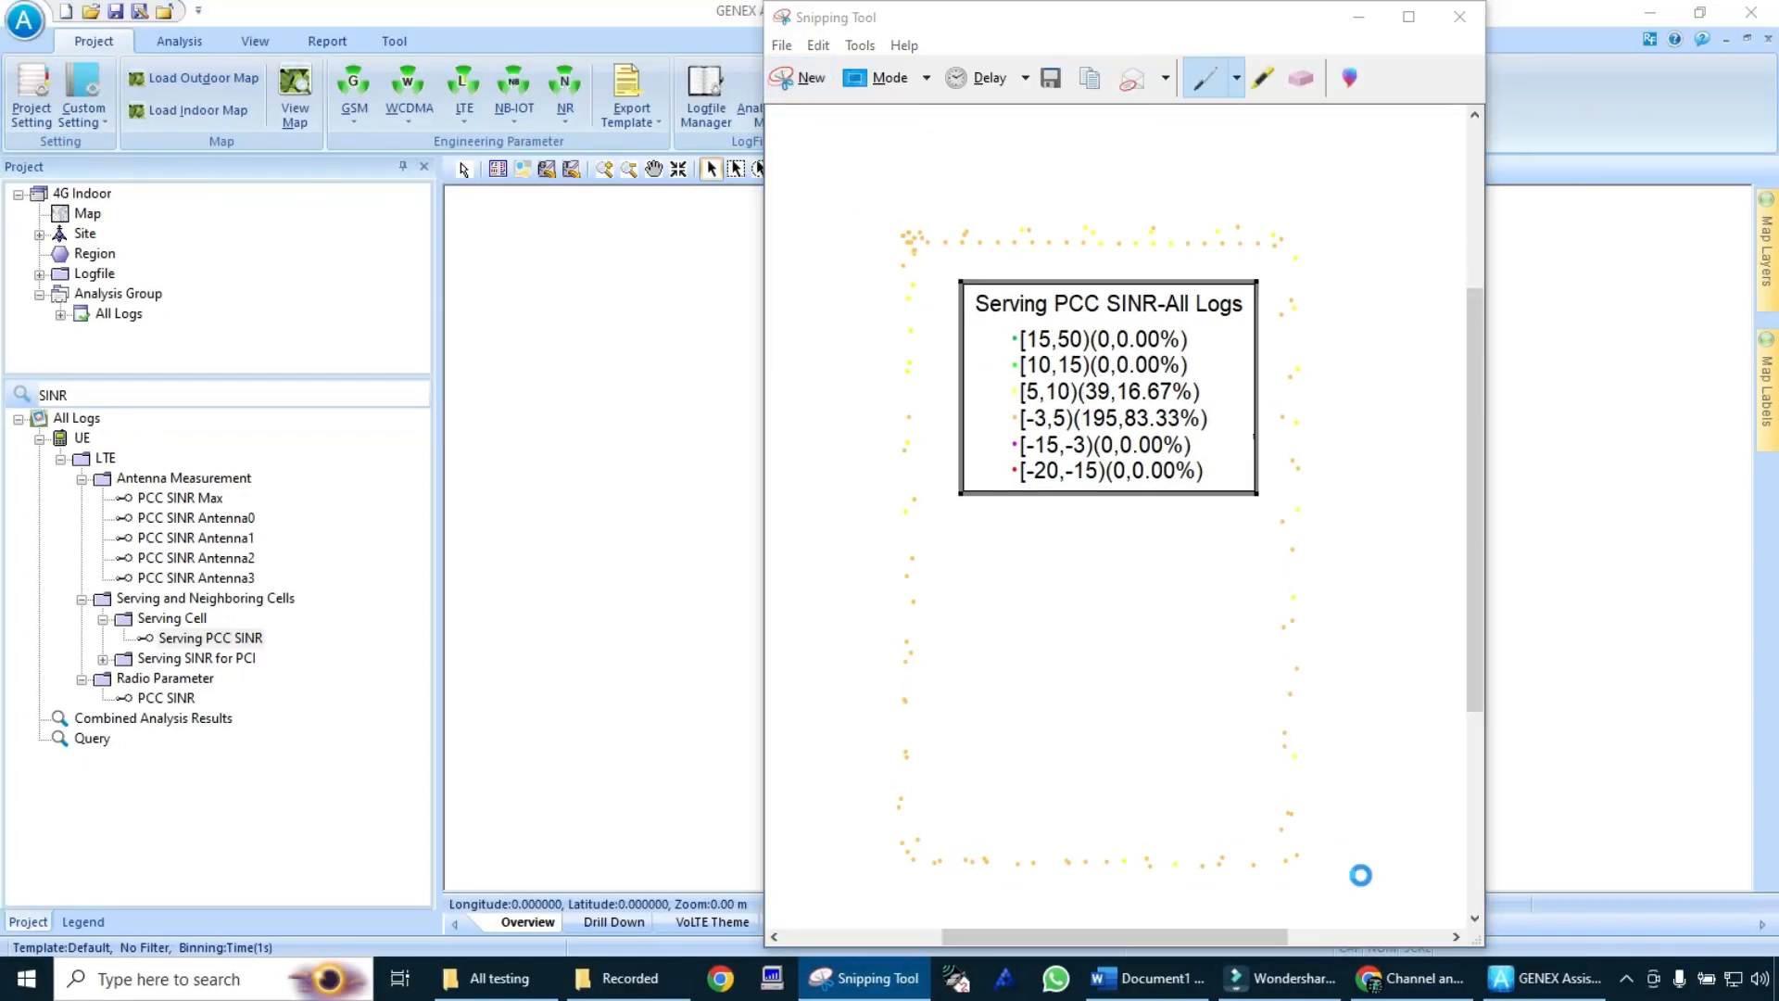
{"action": "type", "text": "SINR"}
{"action": "key", "text": "Return"}
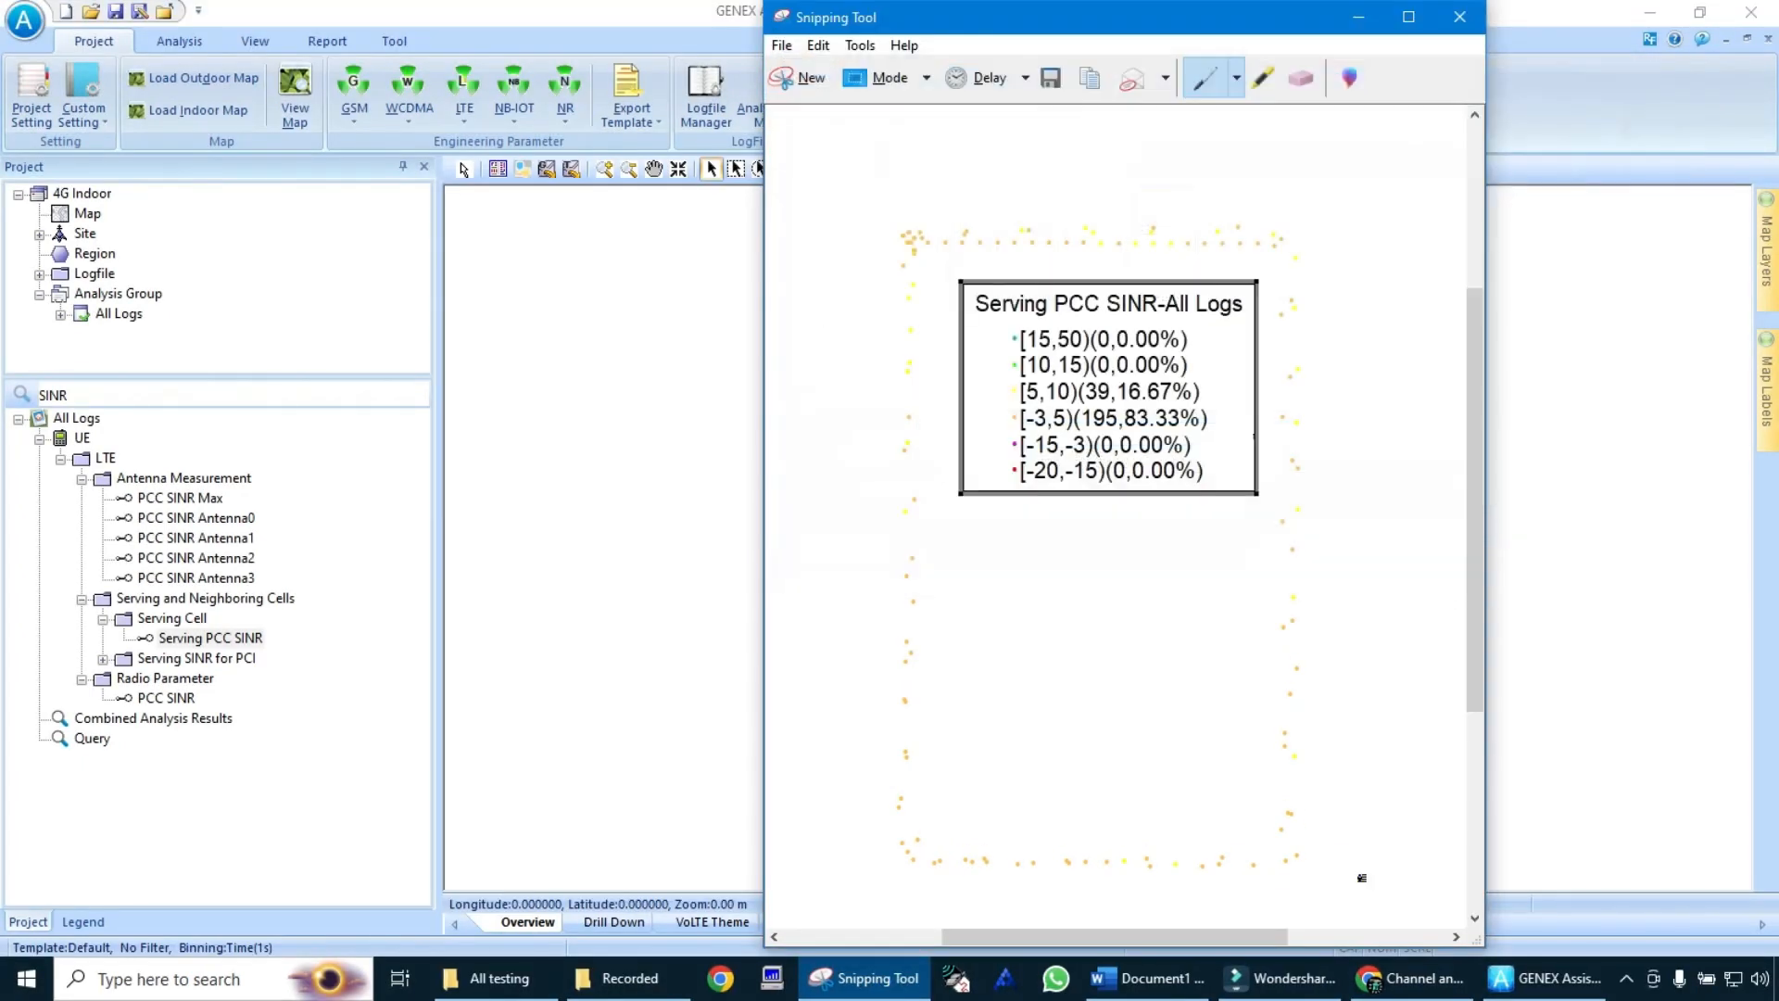
Step: Search for "RLC th" and show the GSM Session RLC Throughput DL and the LTE Period RLC Throughput DL on maps
{"action": "left_click", "coordinate": [261, 398]}
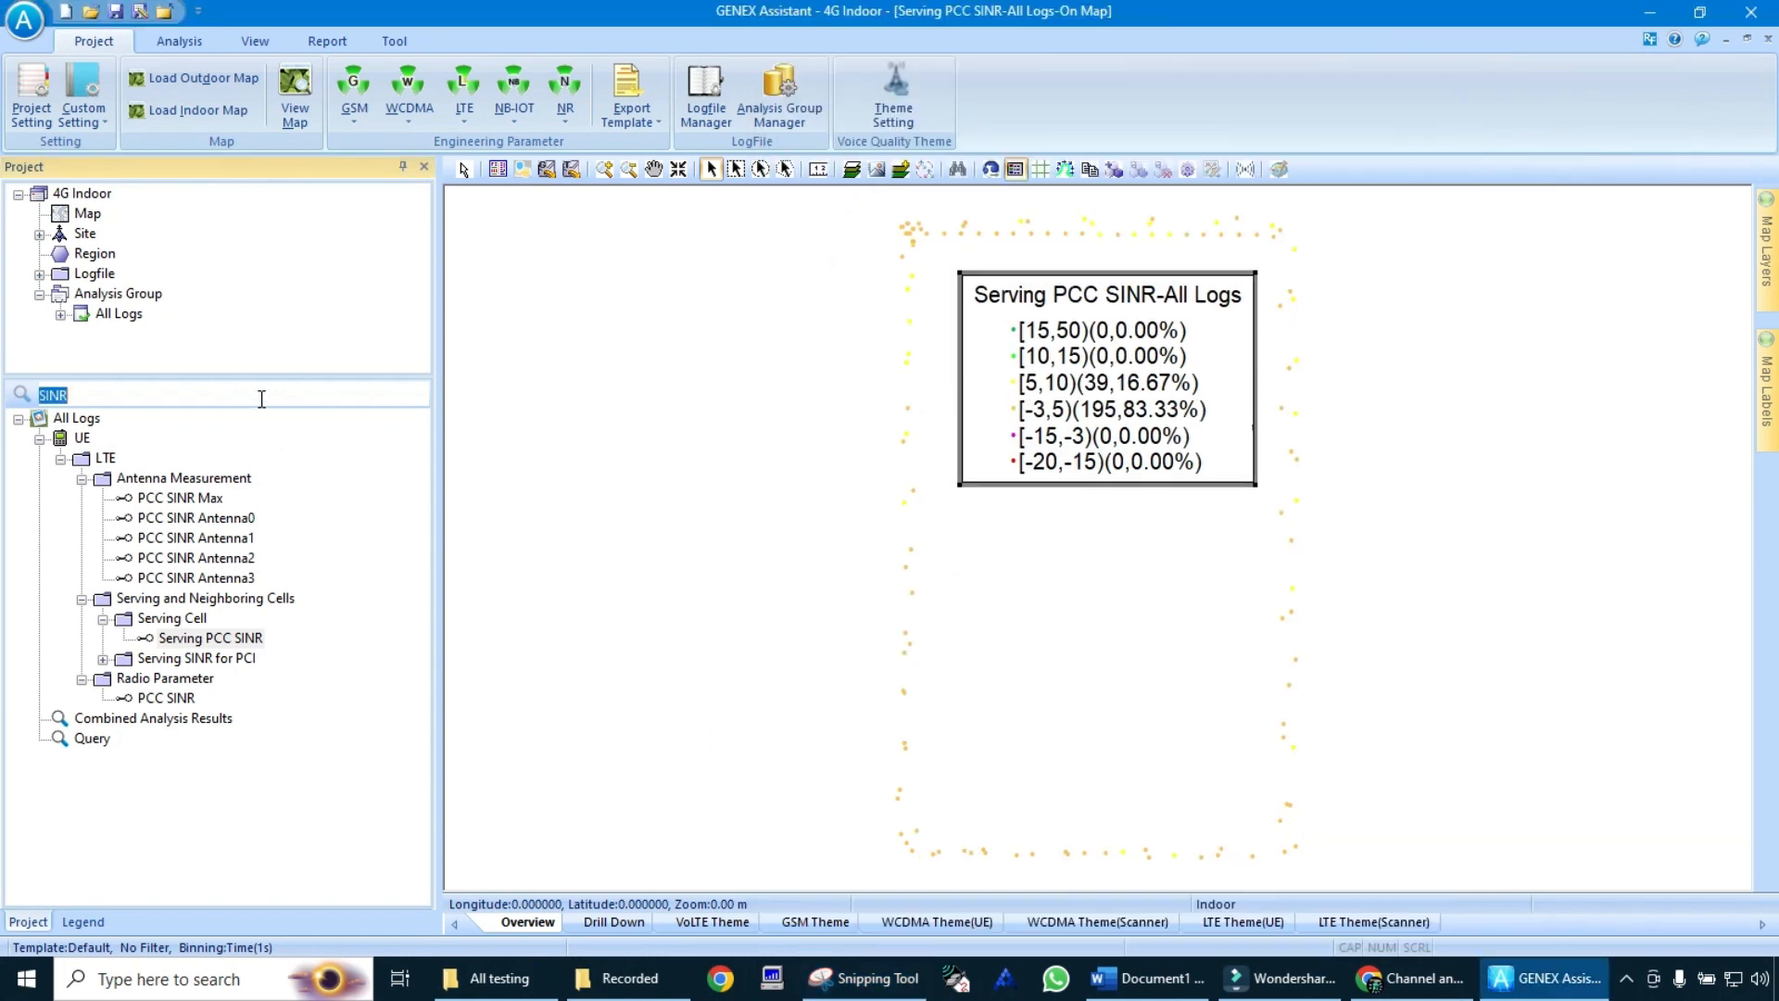
{"action": "key", "text": "BackSpace"}
{"action": "type", "text": "RLC th"}
{"action": "key", "text": "Return"}
{"action": "double_click", "coordinate": [259, 501]}
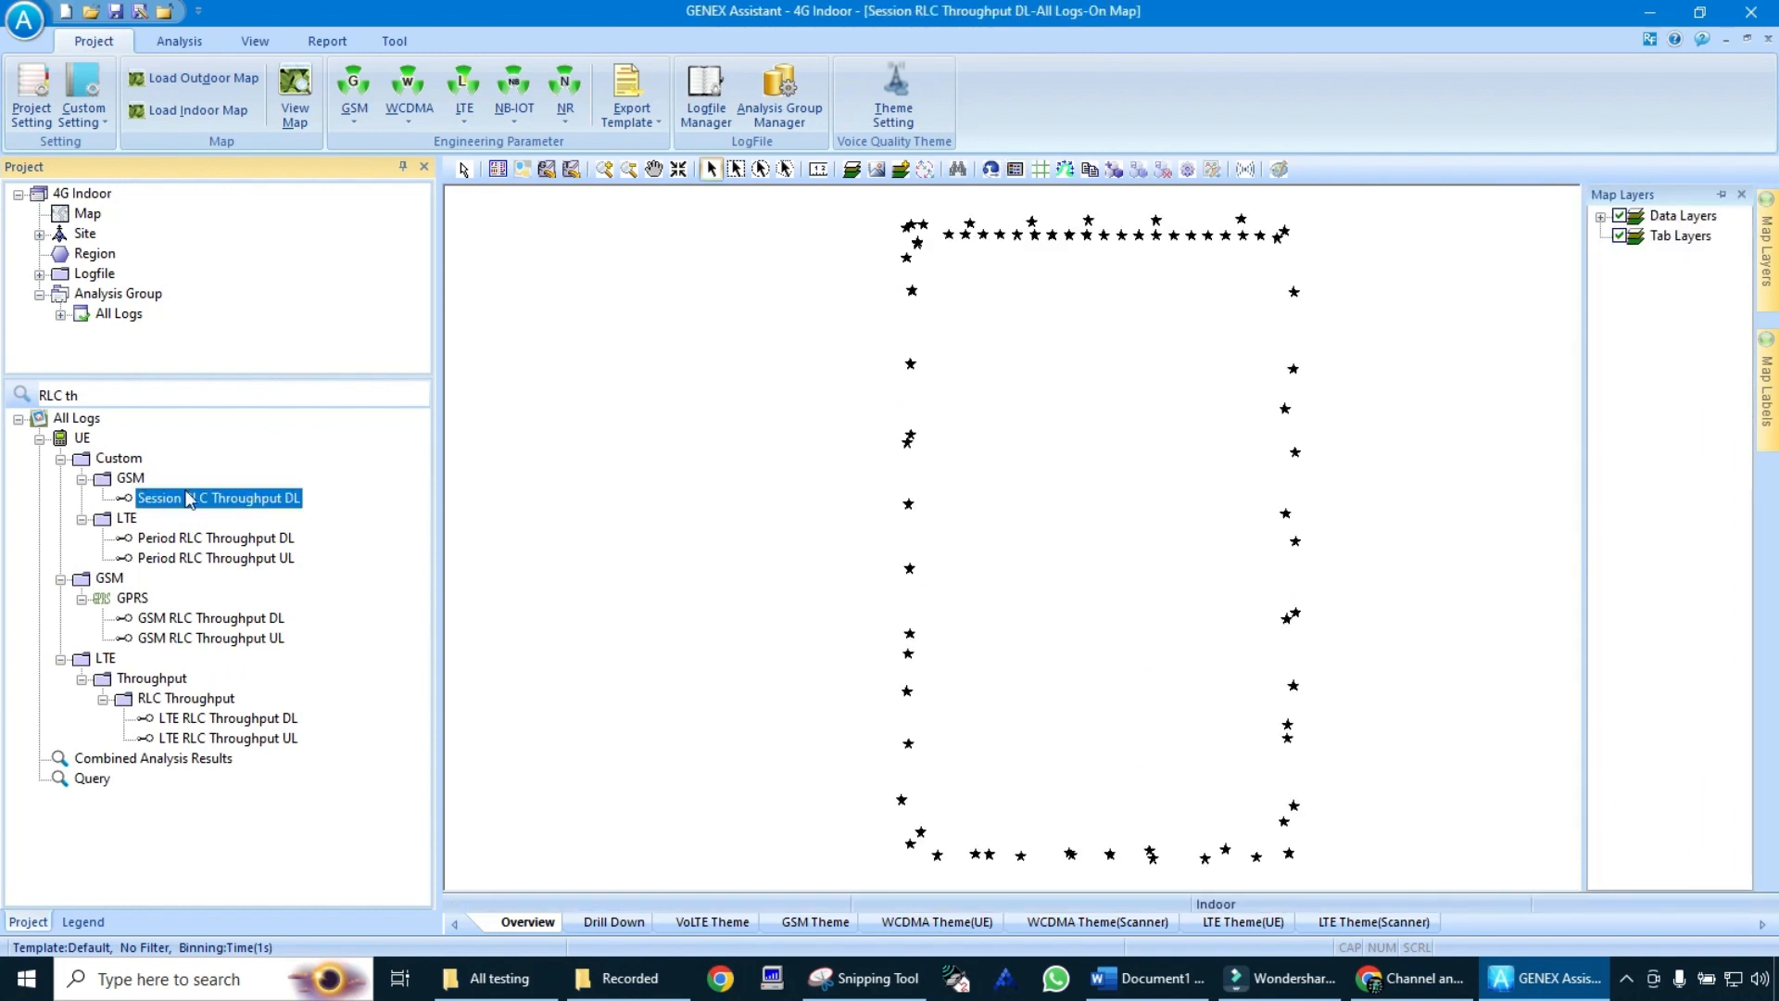
{"action": "double_click", "coordinate": [215, 537]}
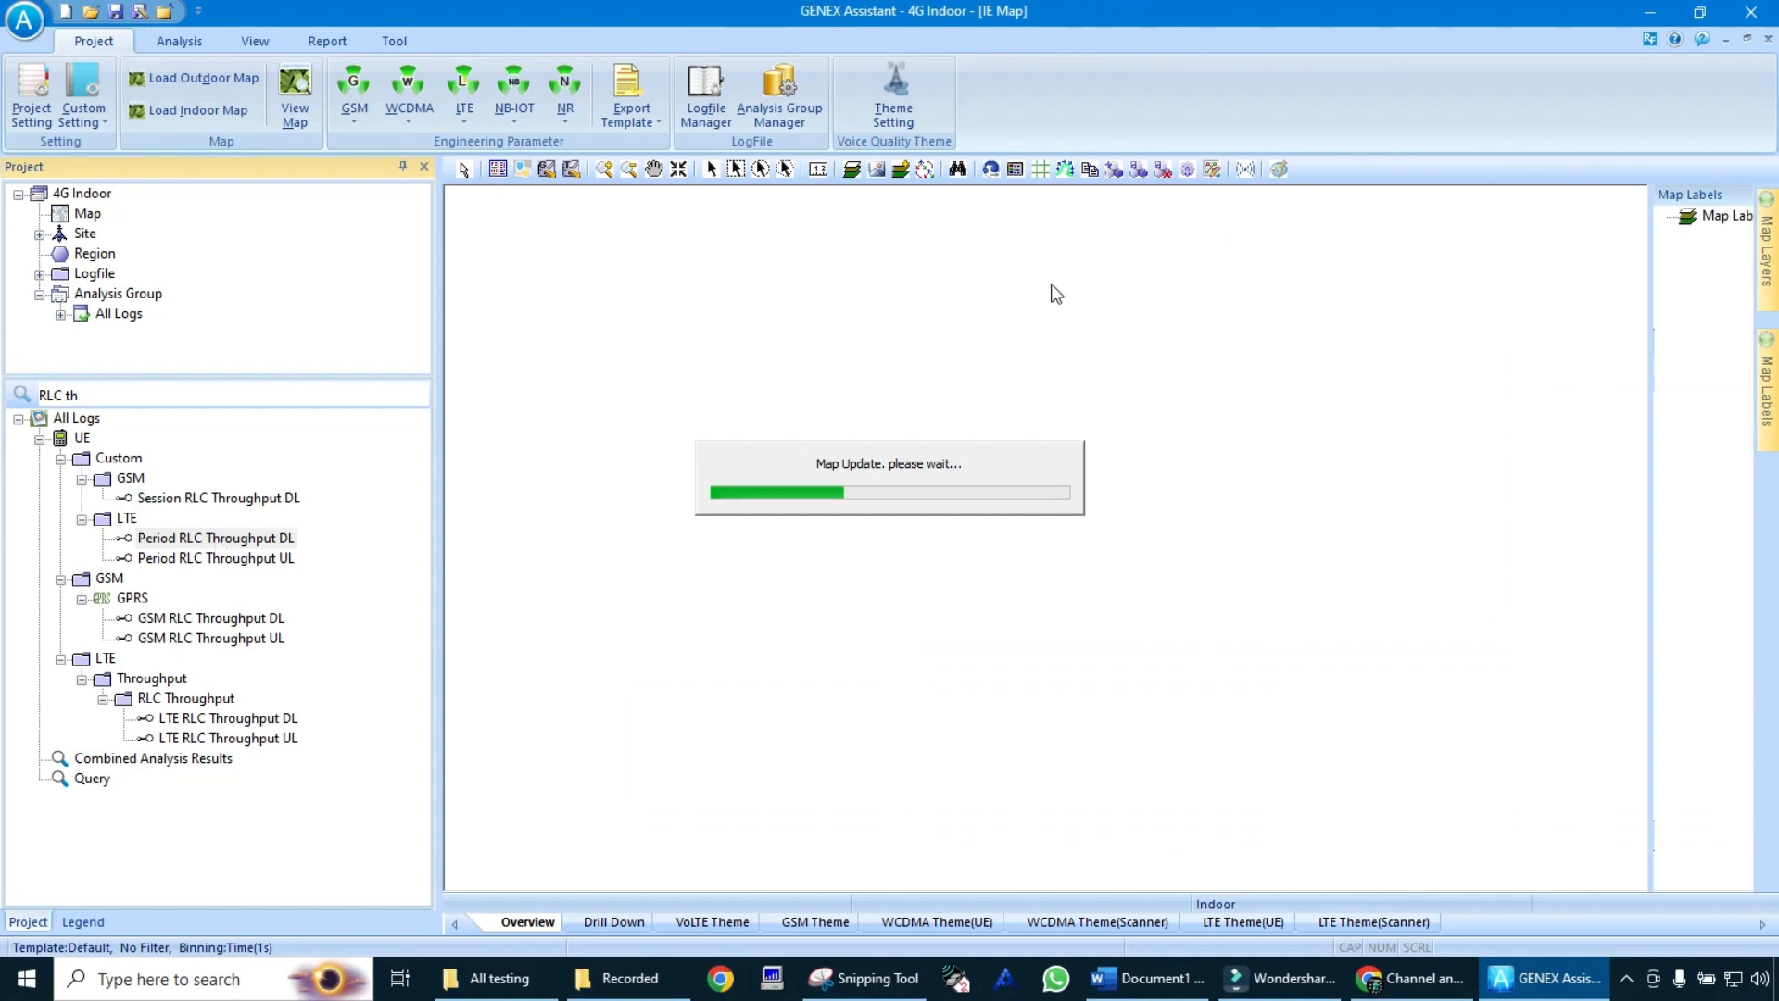
Step: Add a Period RLC Throughput DL legend with count and percent, and place it enlarged near the middle of the route
{"action": "left_click", "coordinate": [1015, 170]}
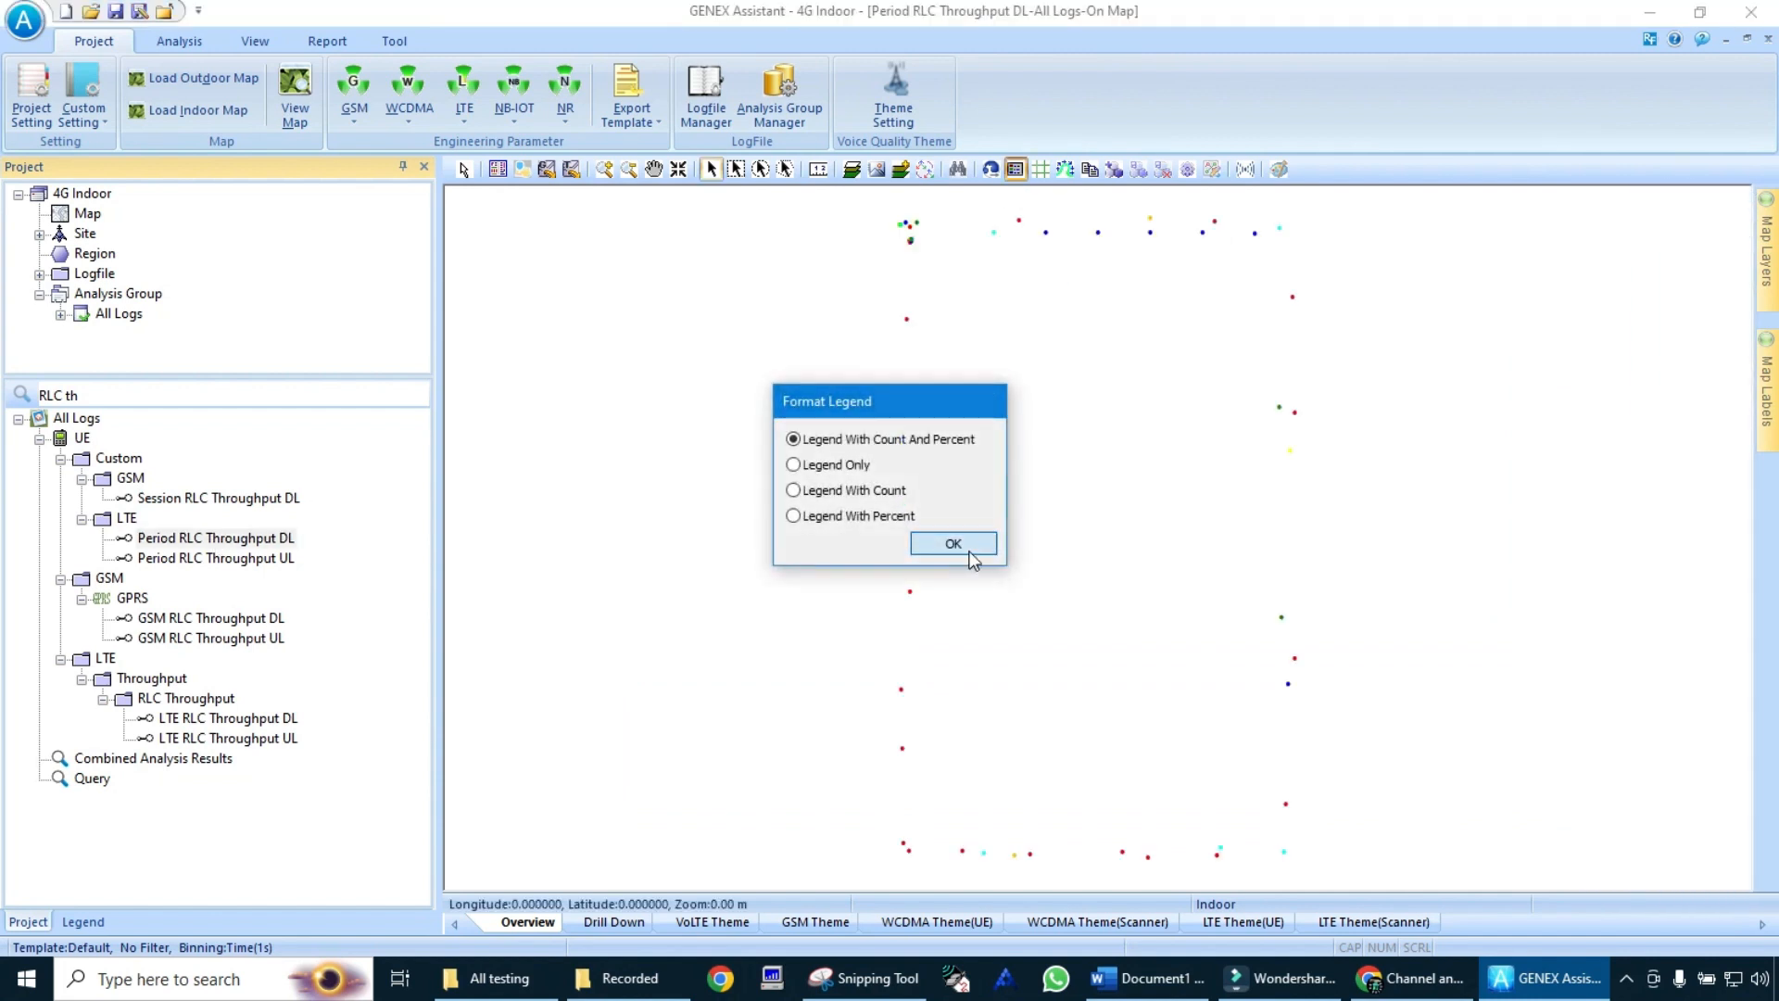
{"action": "left_click", "coordinate": [970, 555]}
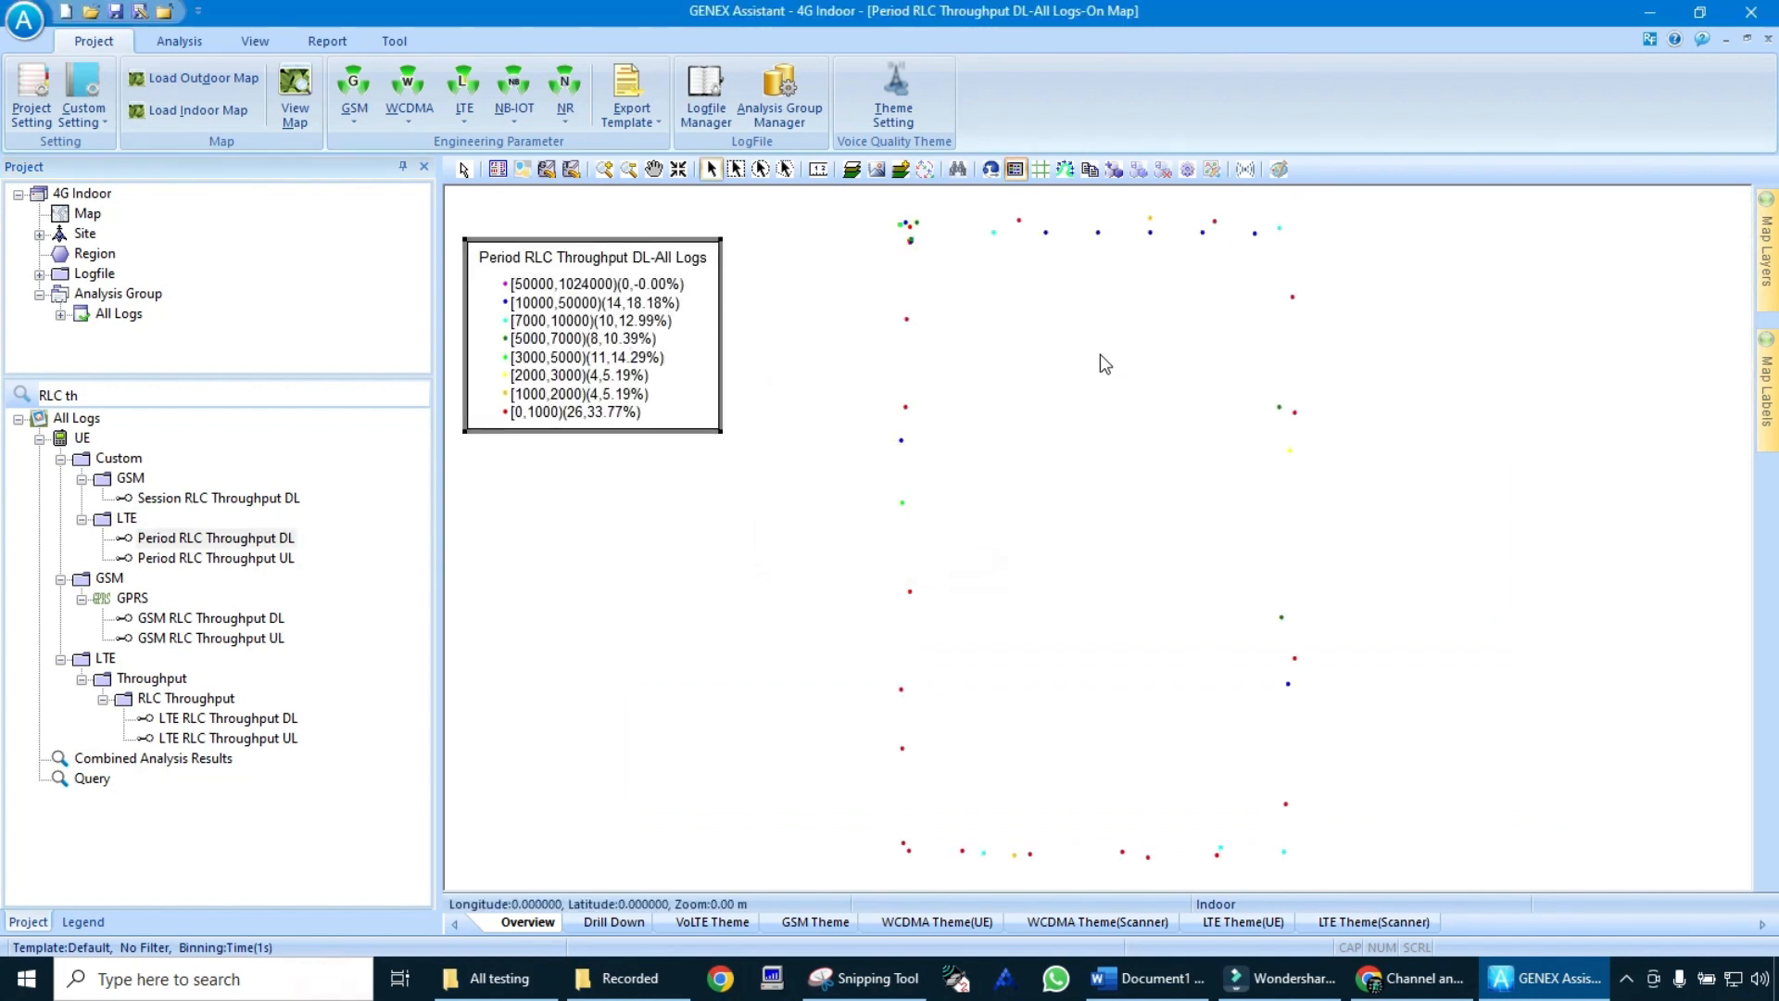
{"action": "left_click_drag", "start_coordinate": [558, 315], "coordinate": [1099, 347]}
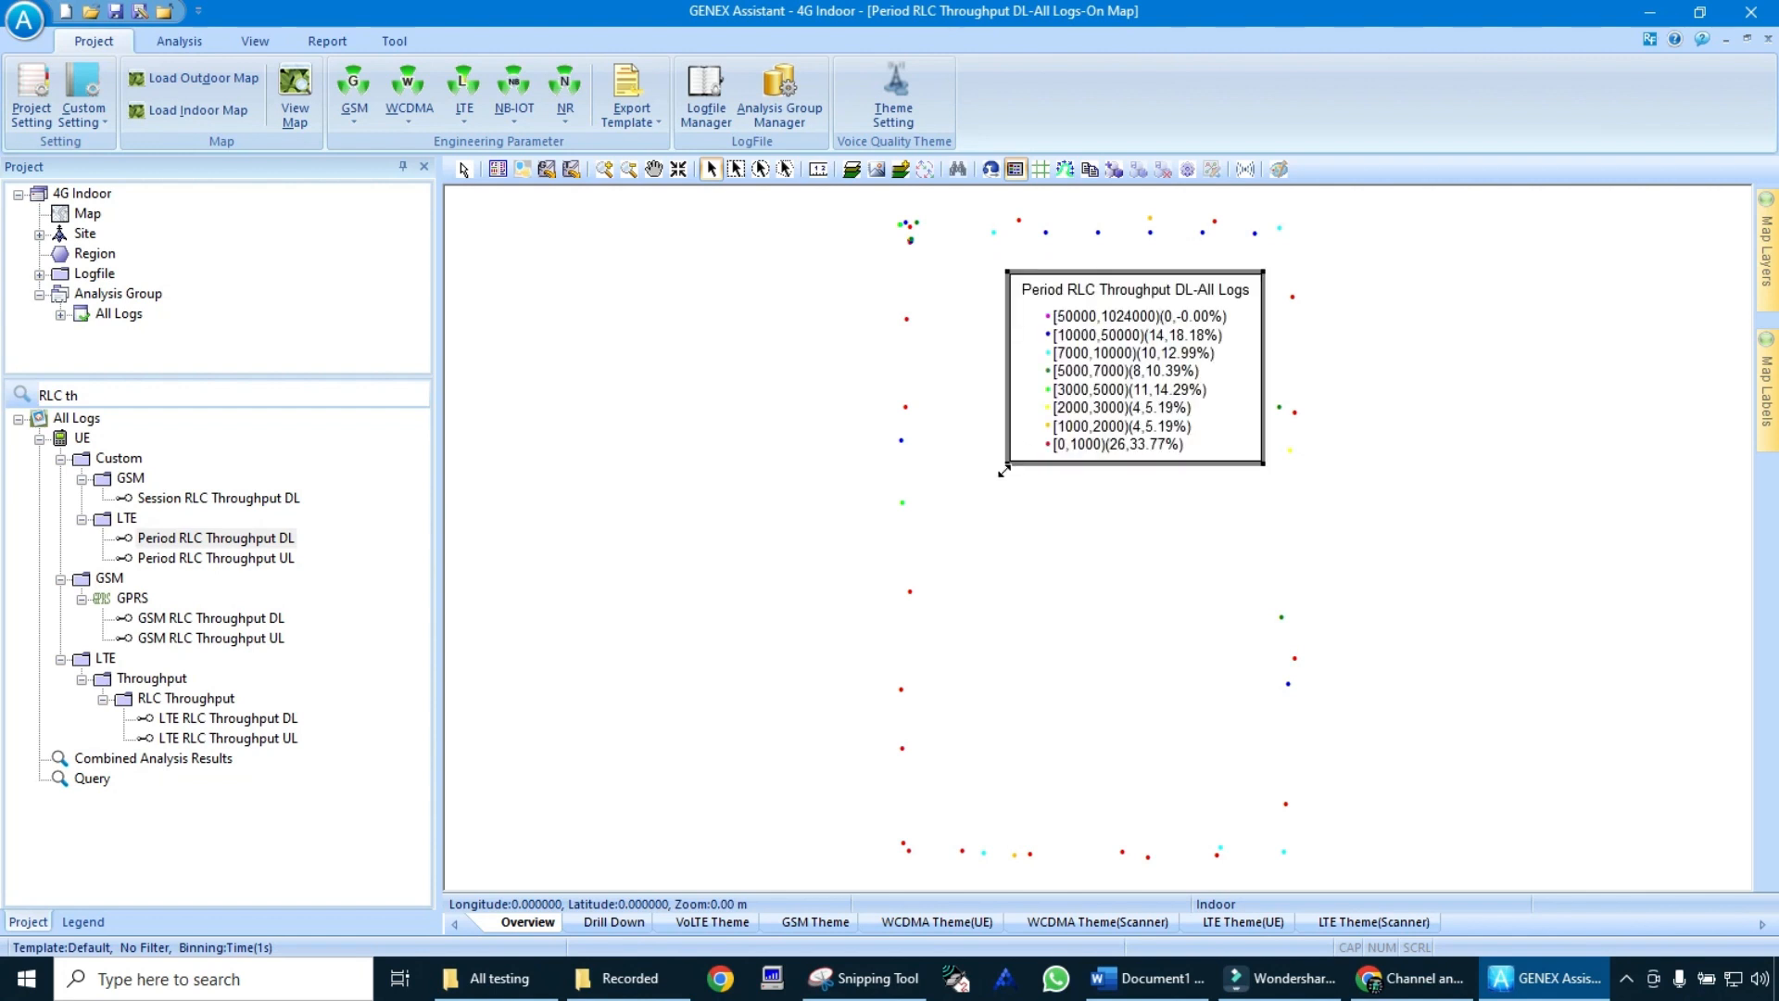
{"action": "left_click_drag", "start_coordinate": [1003, 471], "coordinate": [946, 496]}
{"action": "left_click_drag", "start_coordinate": [1165, 373], "coordinate": [1150, 479]}
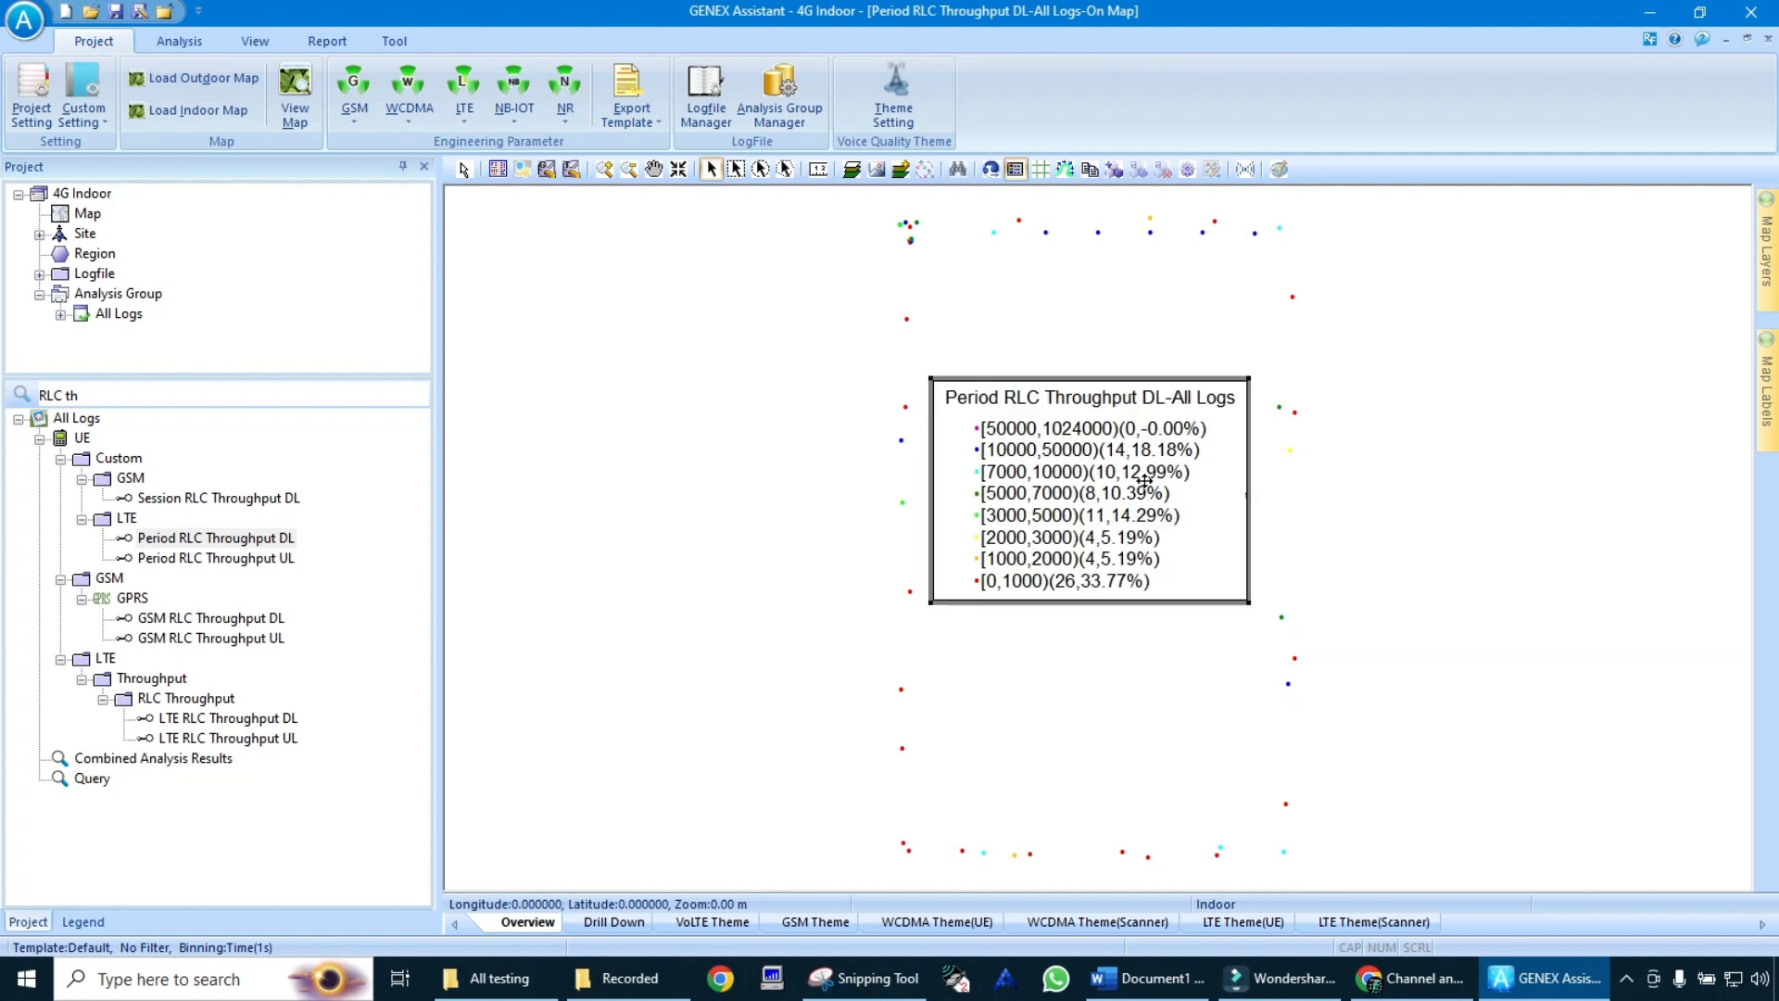
Step: Capture the Period RLC Throughput DL map with its legend in Snipping Tool and save it as a PNG named RLC THroughput
{"action": "left_click", "coordinate": [831, 978]}
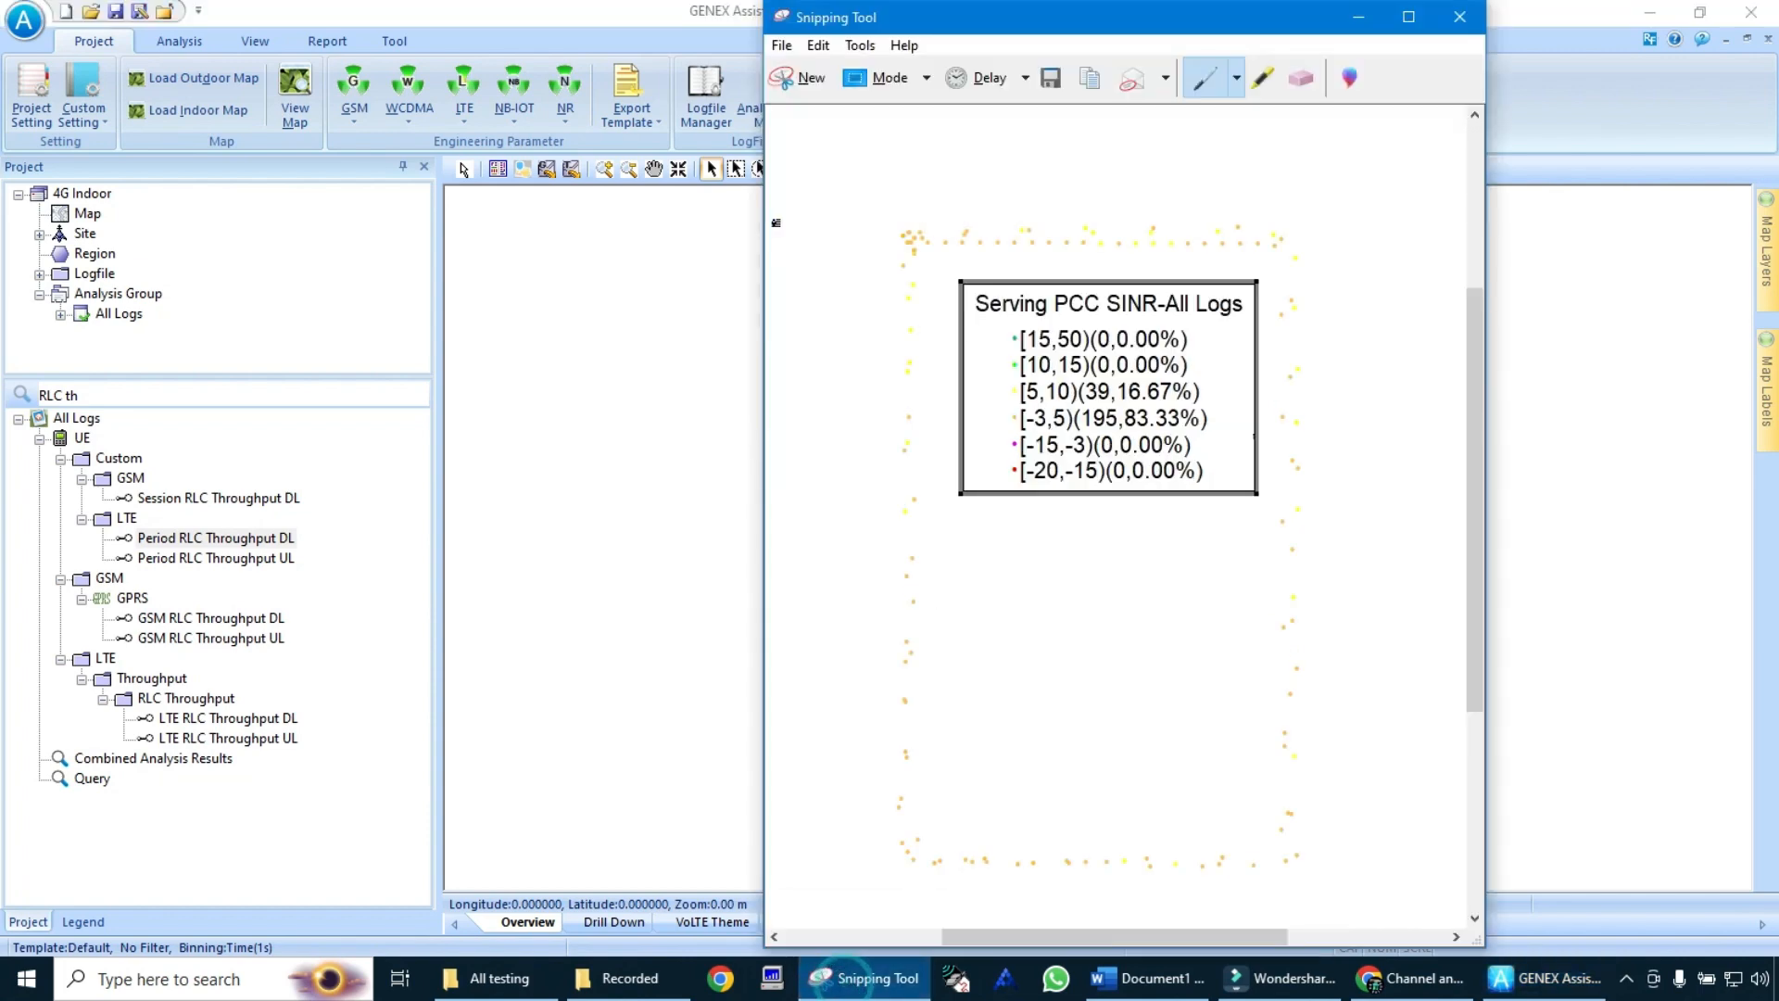
{"action": "left_click", "coordinate": [786, 82]}
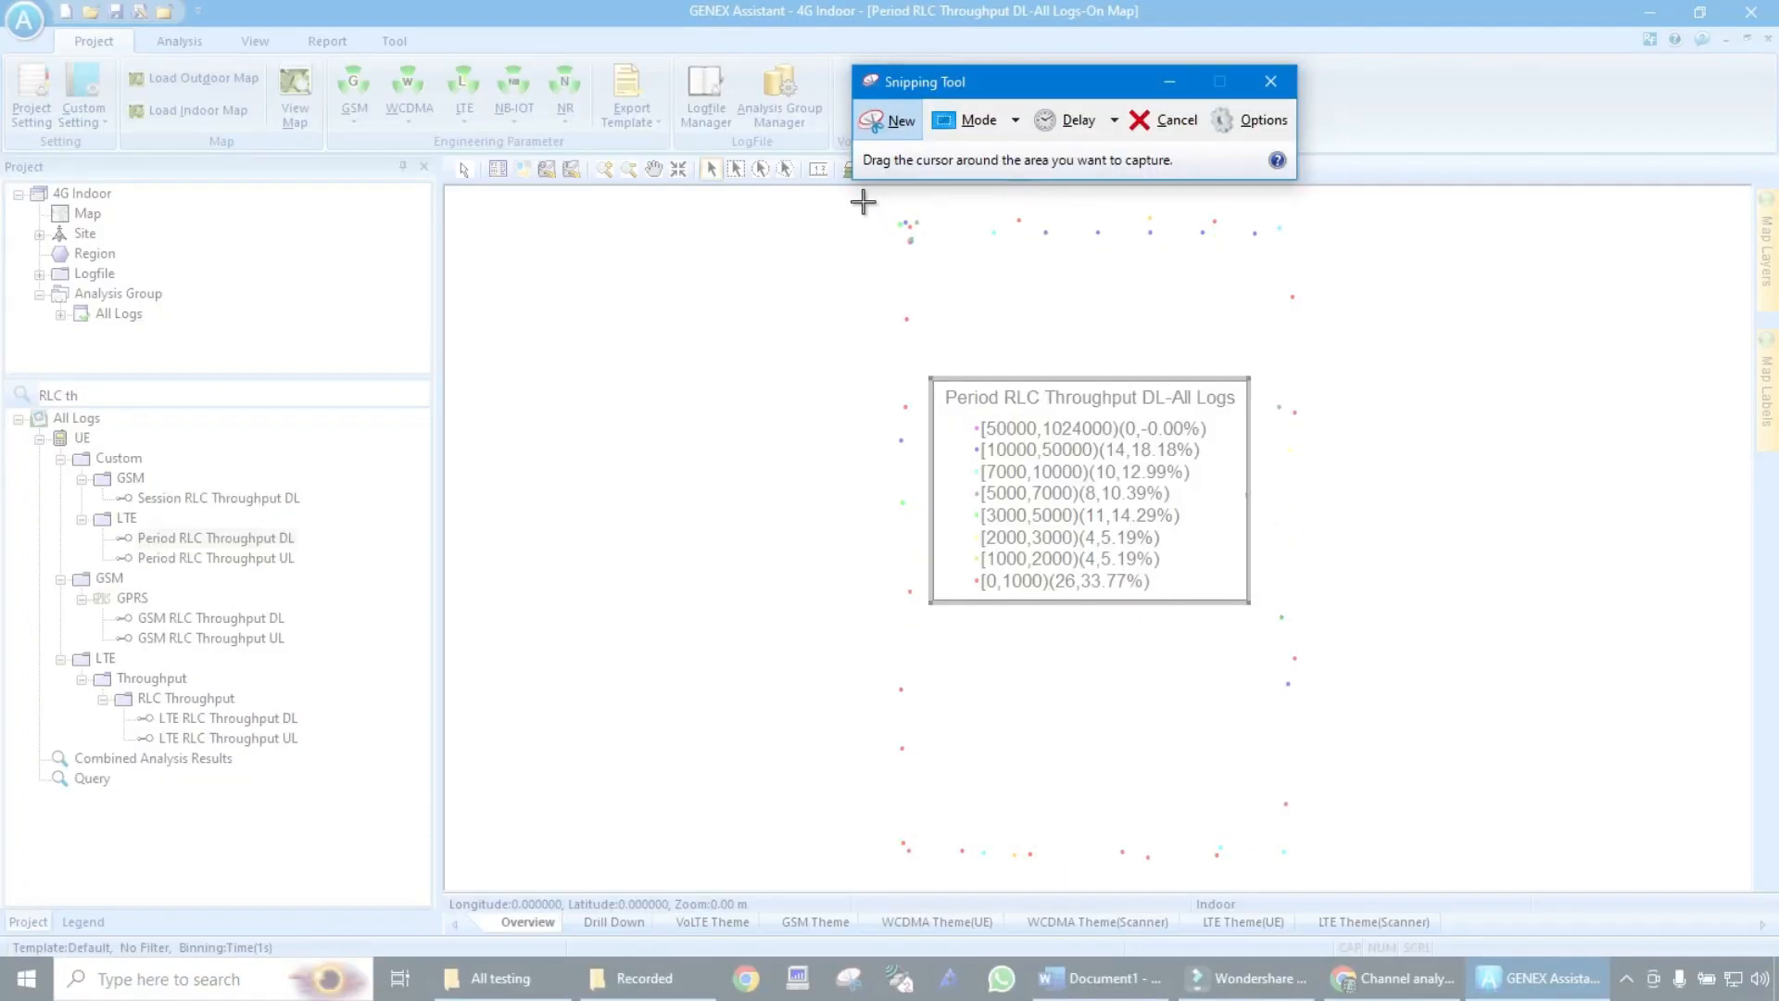
{"action": "left_click_drag", "start_coordinate": [861, 198], "coordinate": [1342, 880]}
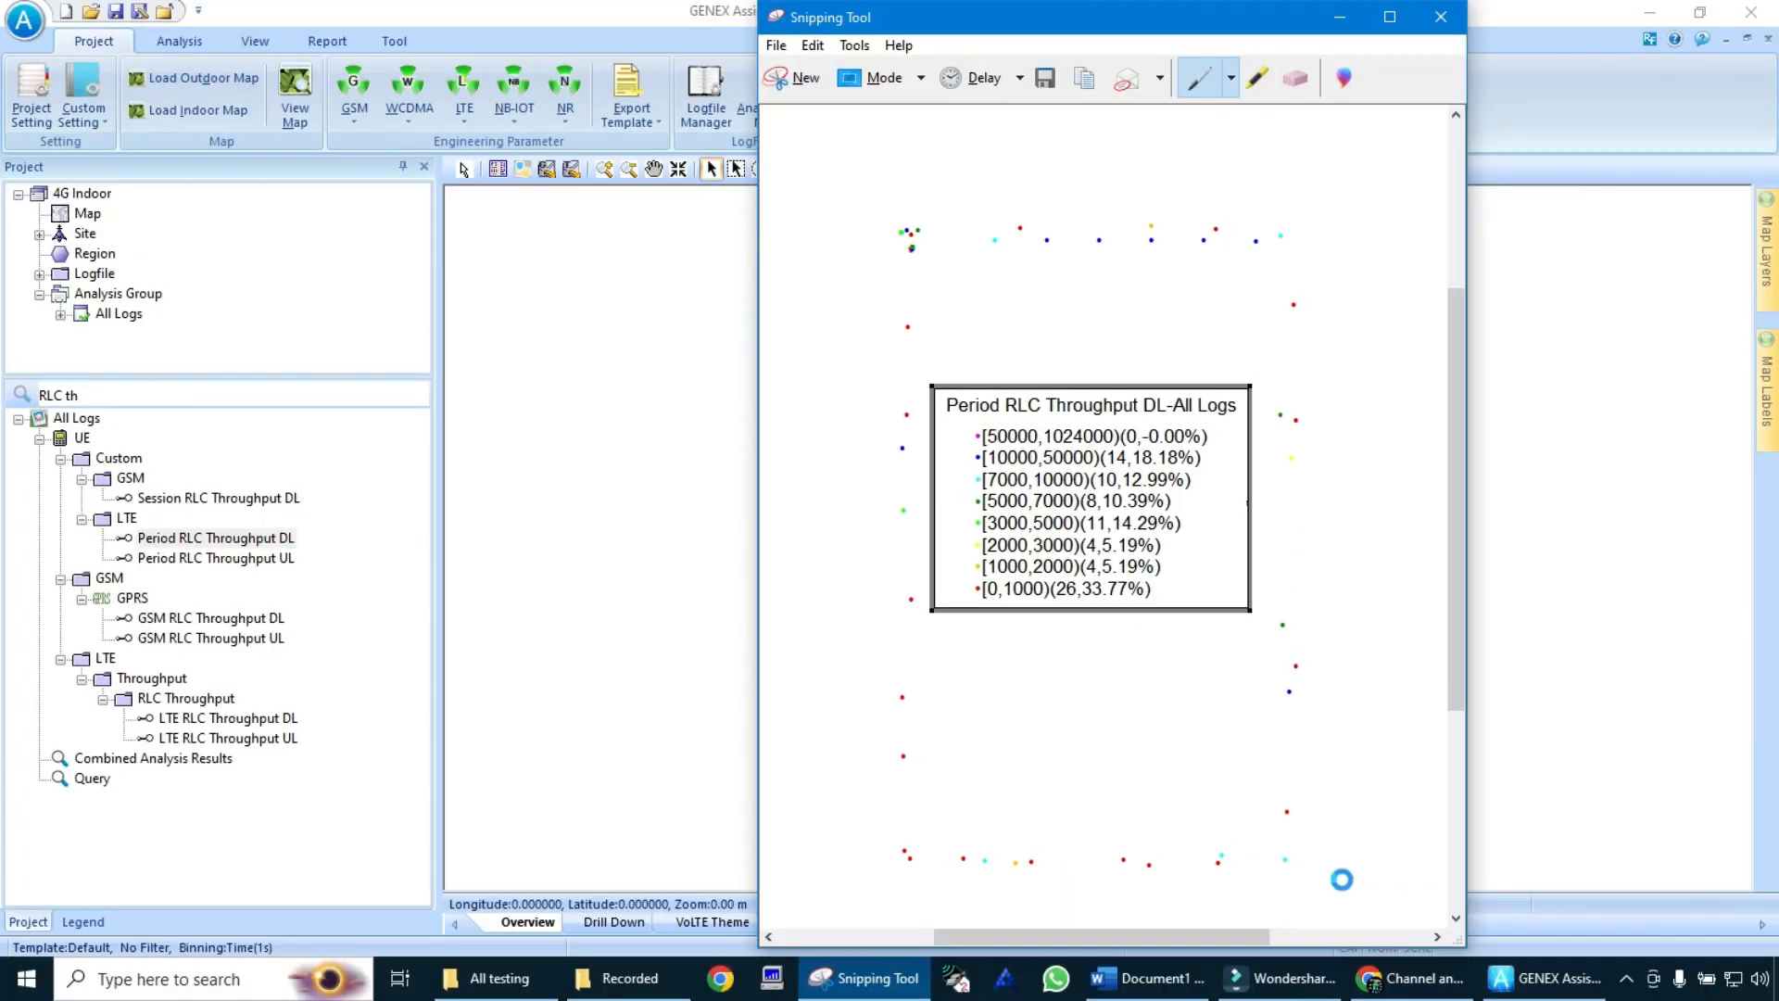
{"action": "key", "text": "ctrl+s"}
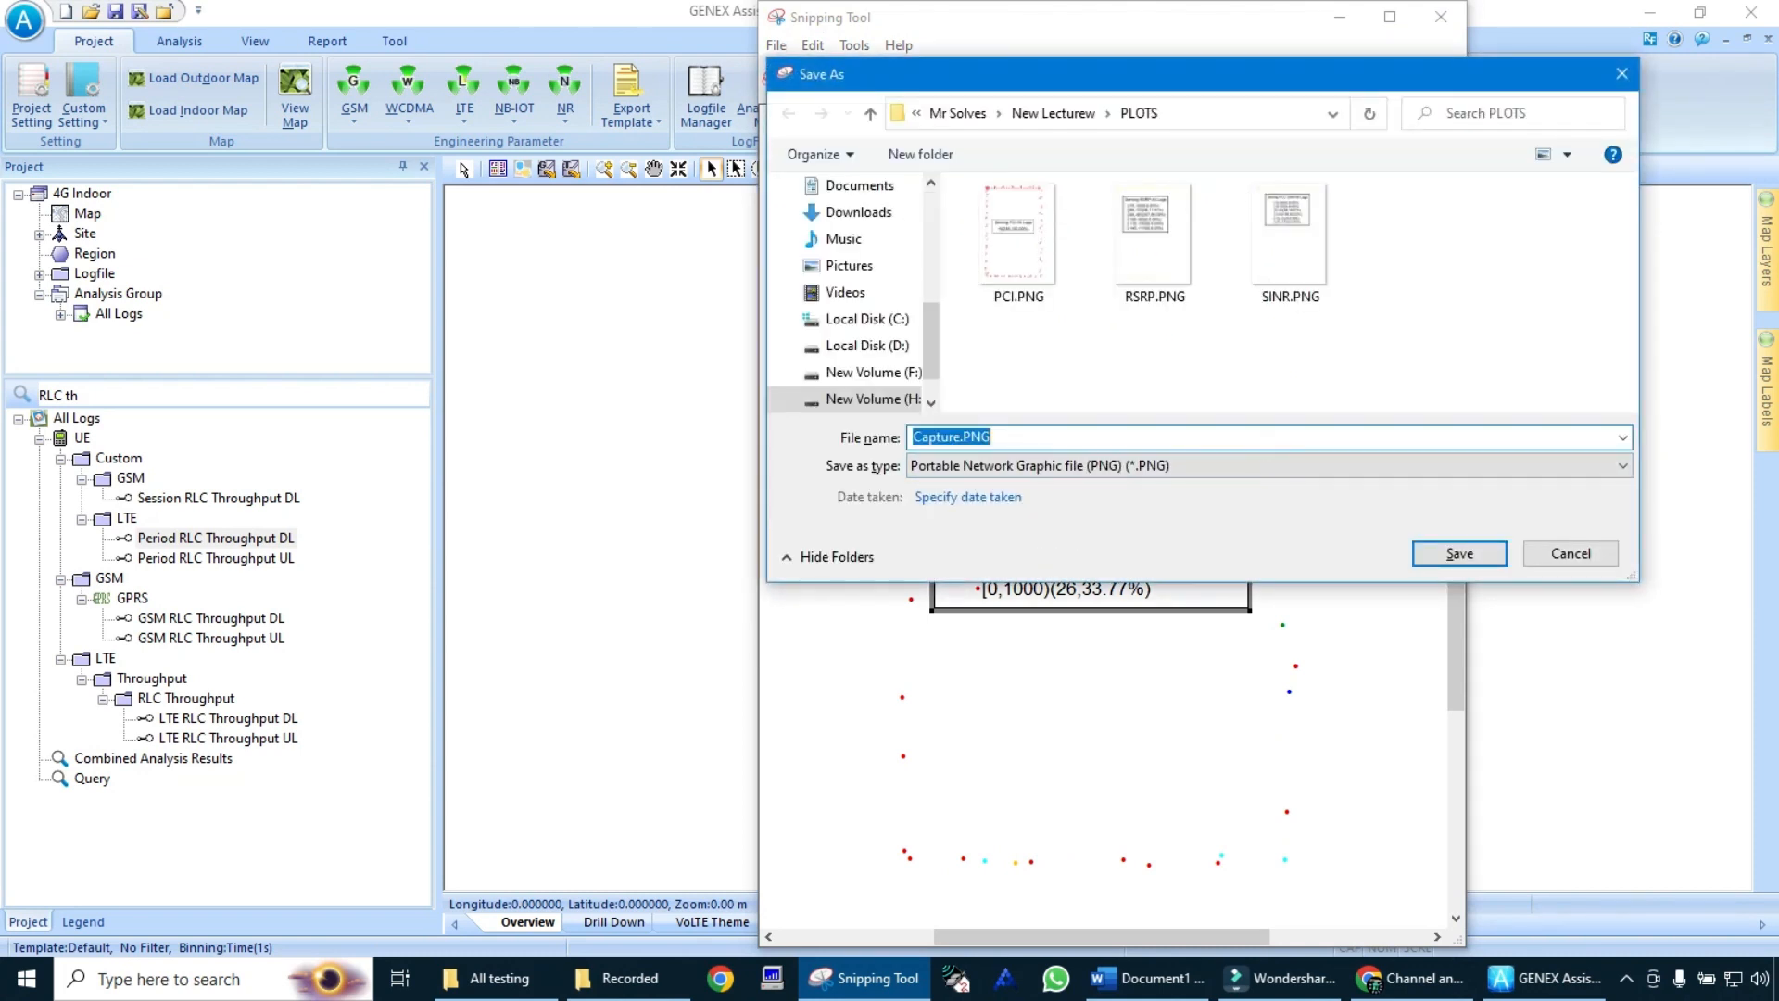
{"action": "type", "text": "RLC THroughput"}
{"action": "key", "text": "Return"}
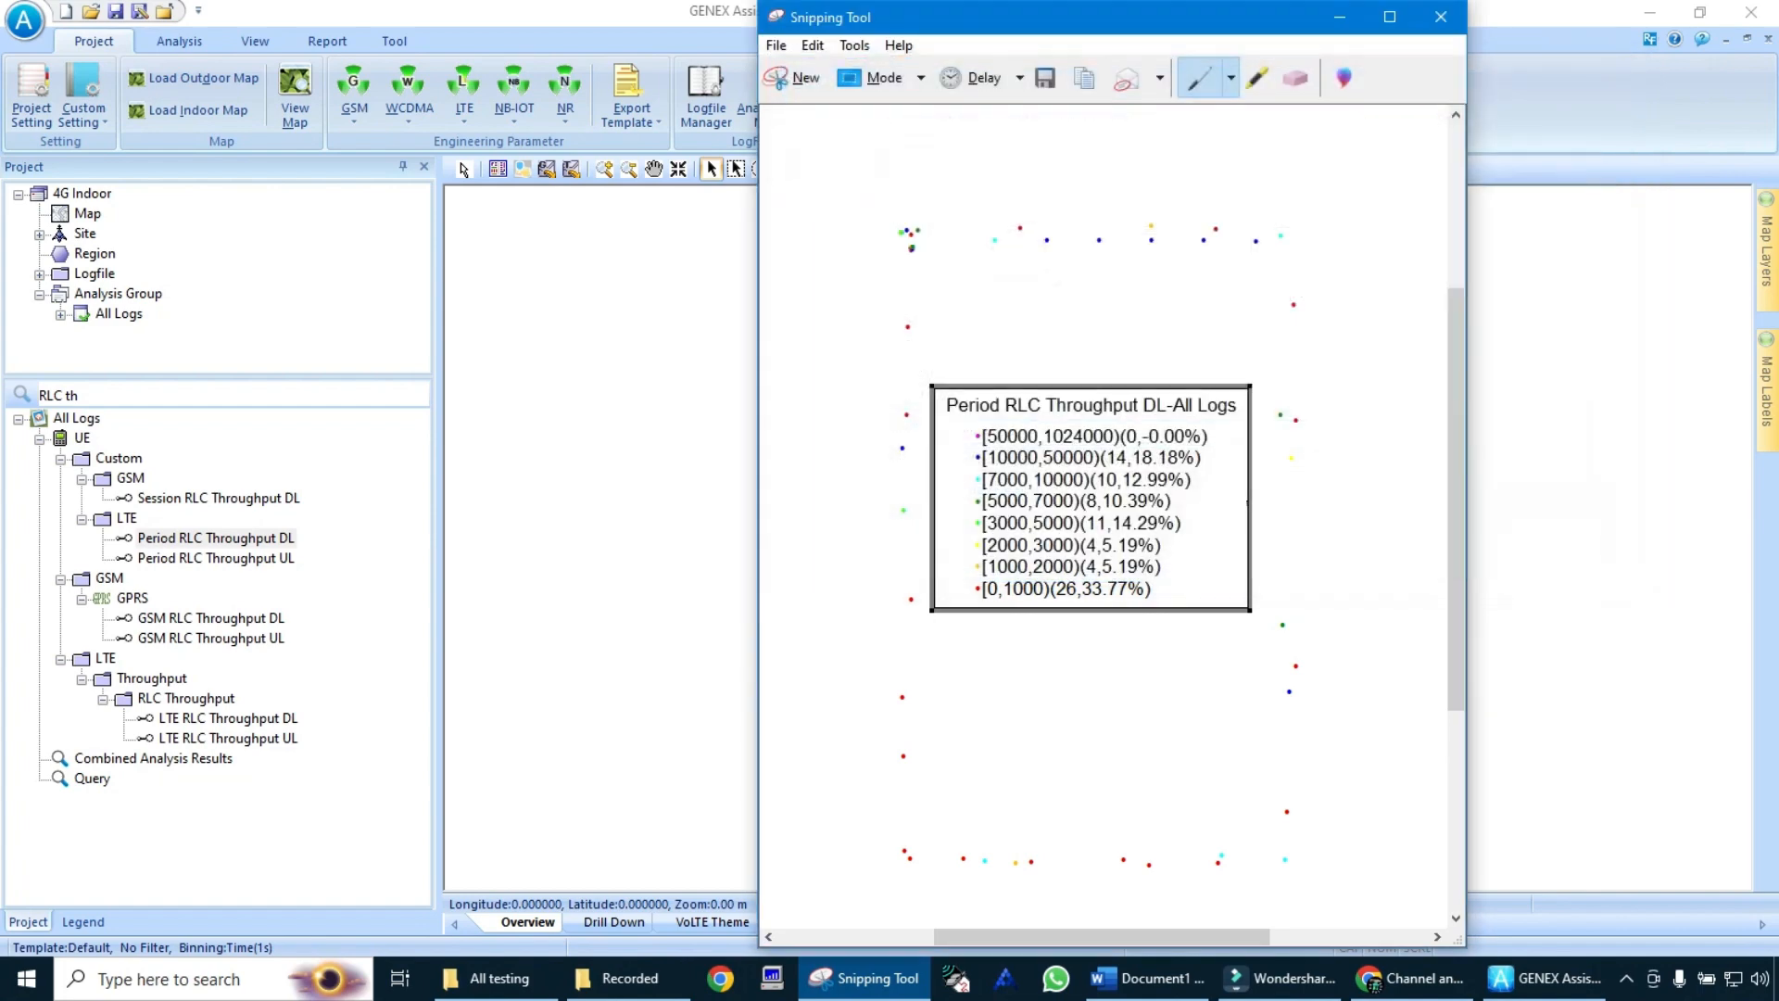
Step: Shorten the parameter search to "RLC" and show the LTE Period RLC Throughput UL on the map
{"action": "left_click", "coordinate": [226, 396]}
{"action": "key", "text": "BackSpace"}
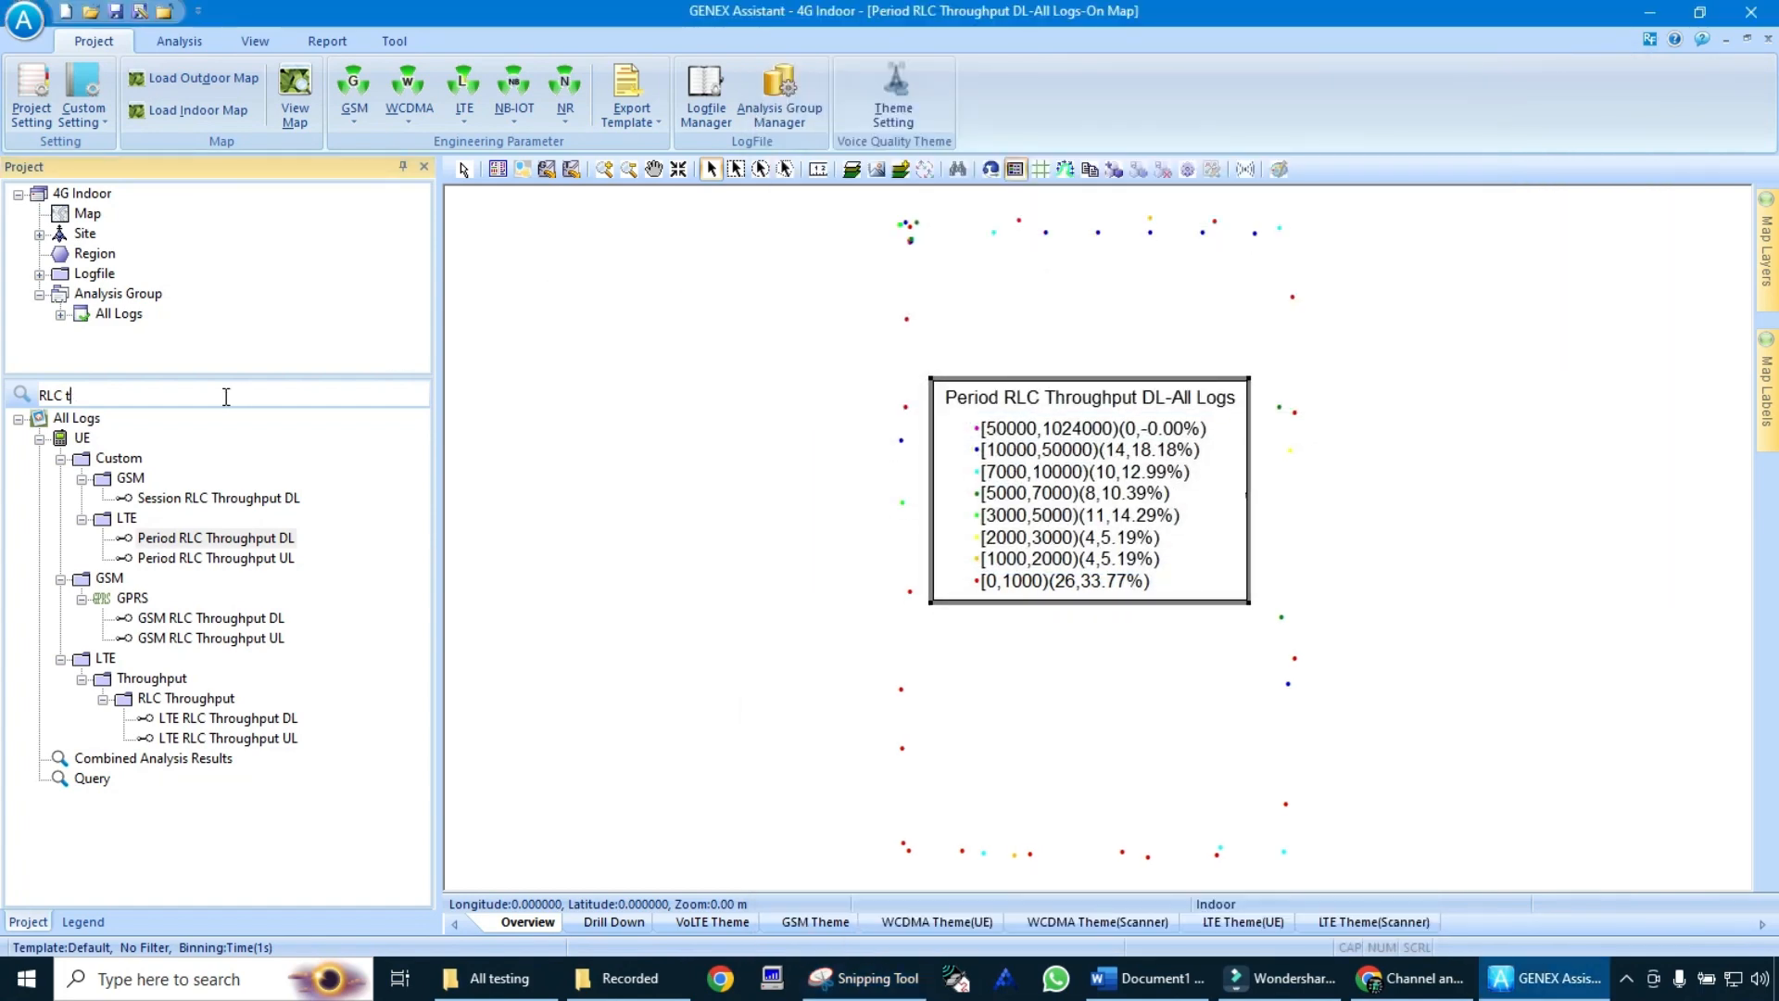
{"action": "double_click", "coordinate": [275, 556]}
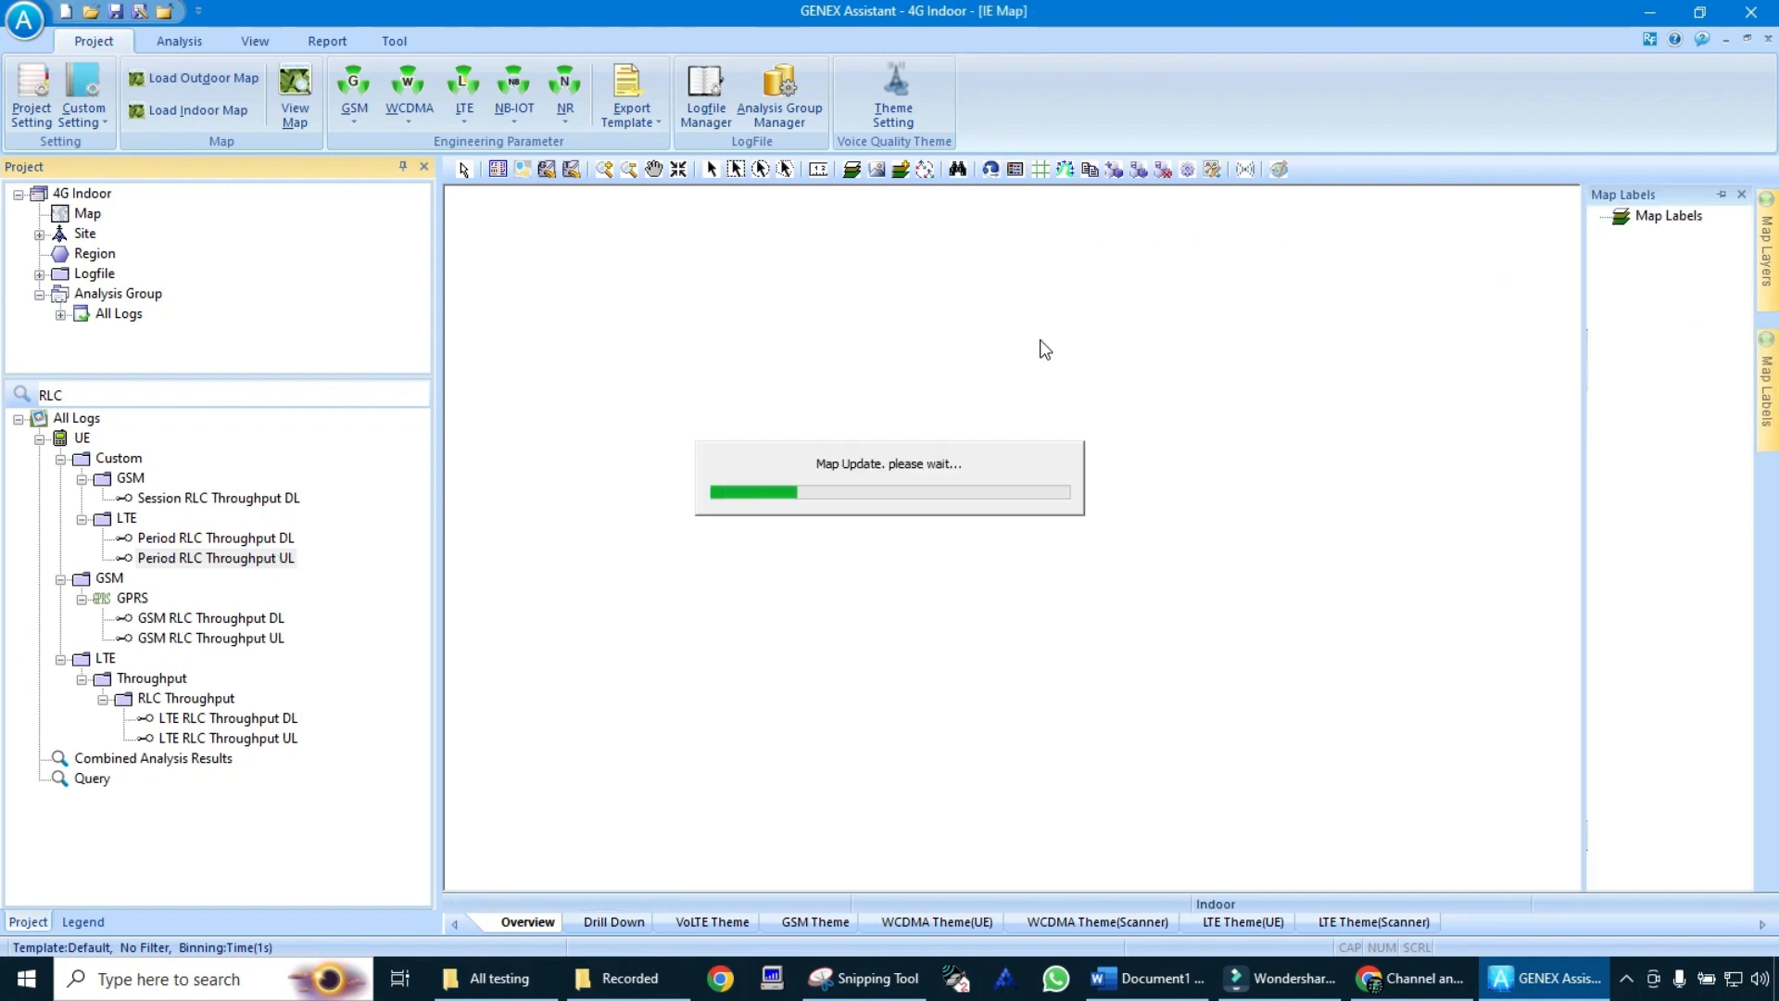
Step: Add a Period RLC Throughput UL legend with count and percent, and place it enlarged inside the upper part of the route
{"action": "left_click", "coordinate": [1017, 169]}
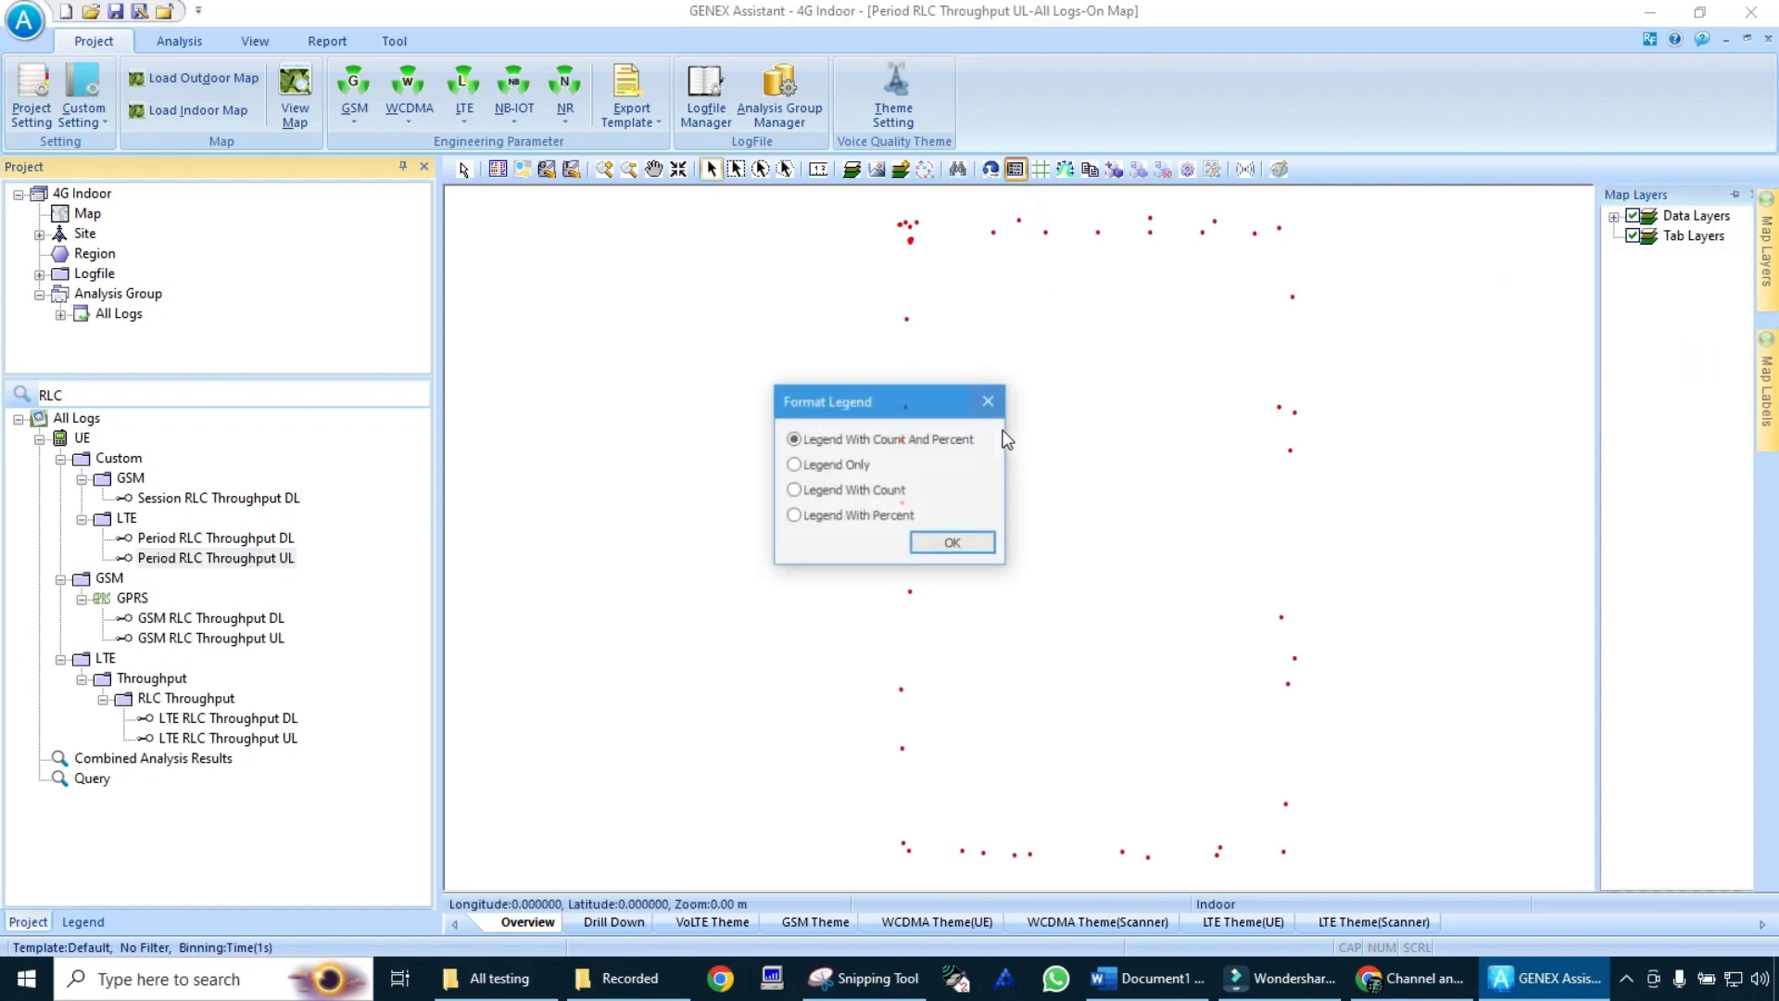
{"action": "left_click", "coordinate": [973, 545]}
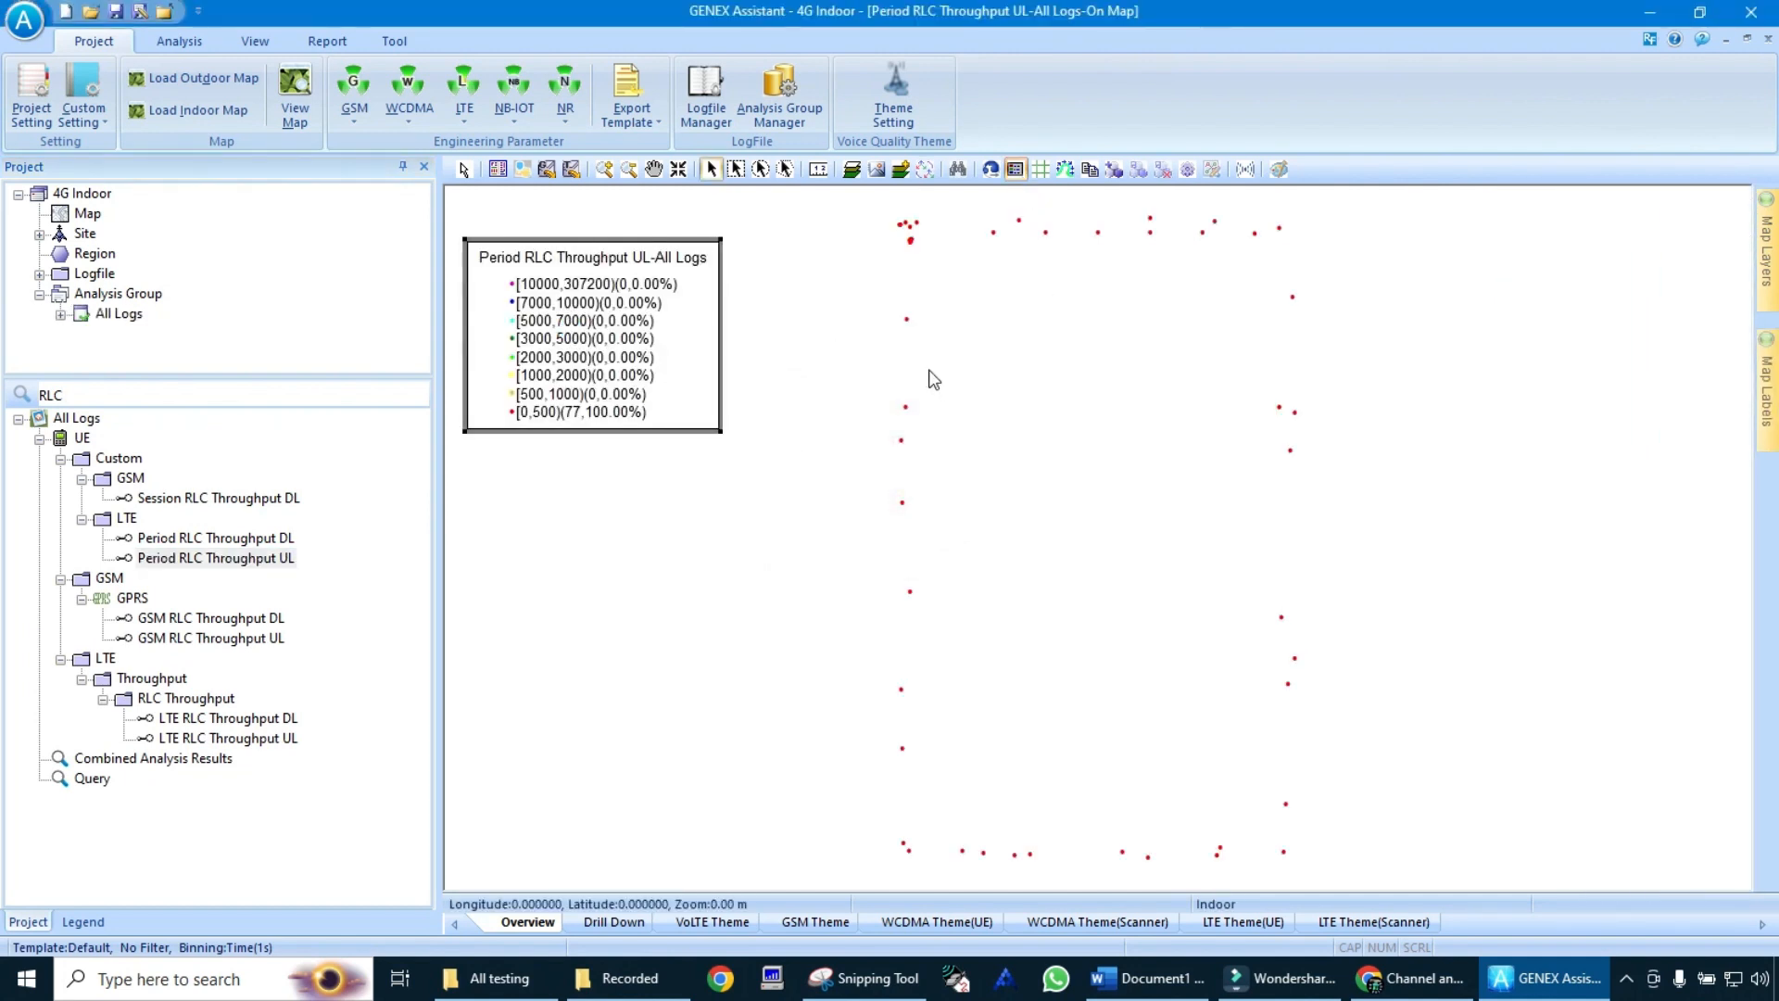
{"action": "left_click_drag", "start_coordinate": [934, 380], "coordinate": [1108, 373]}
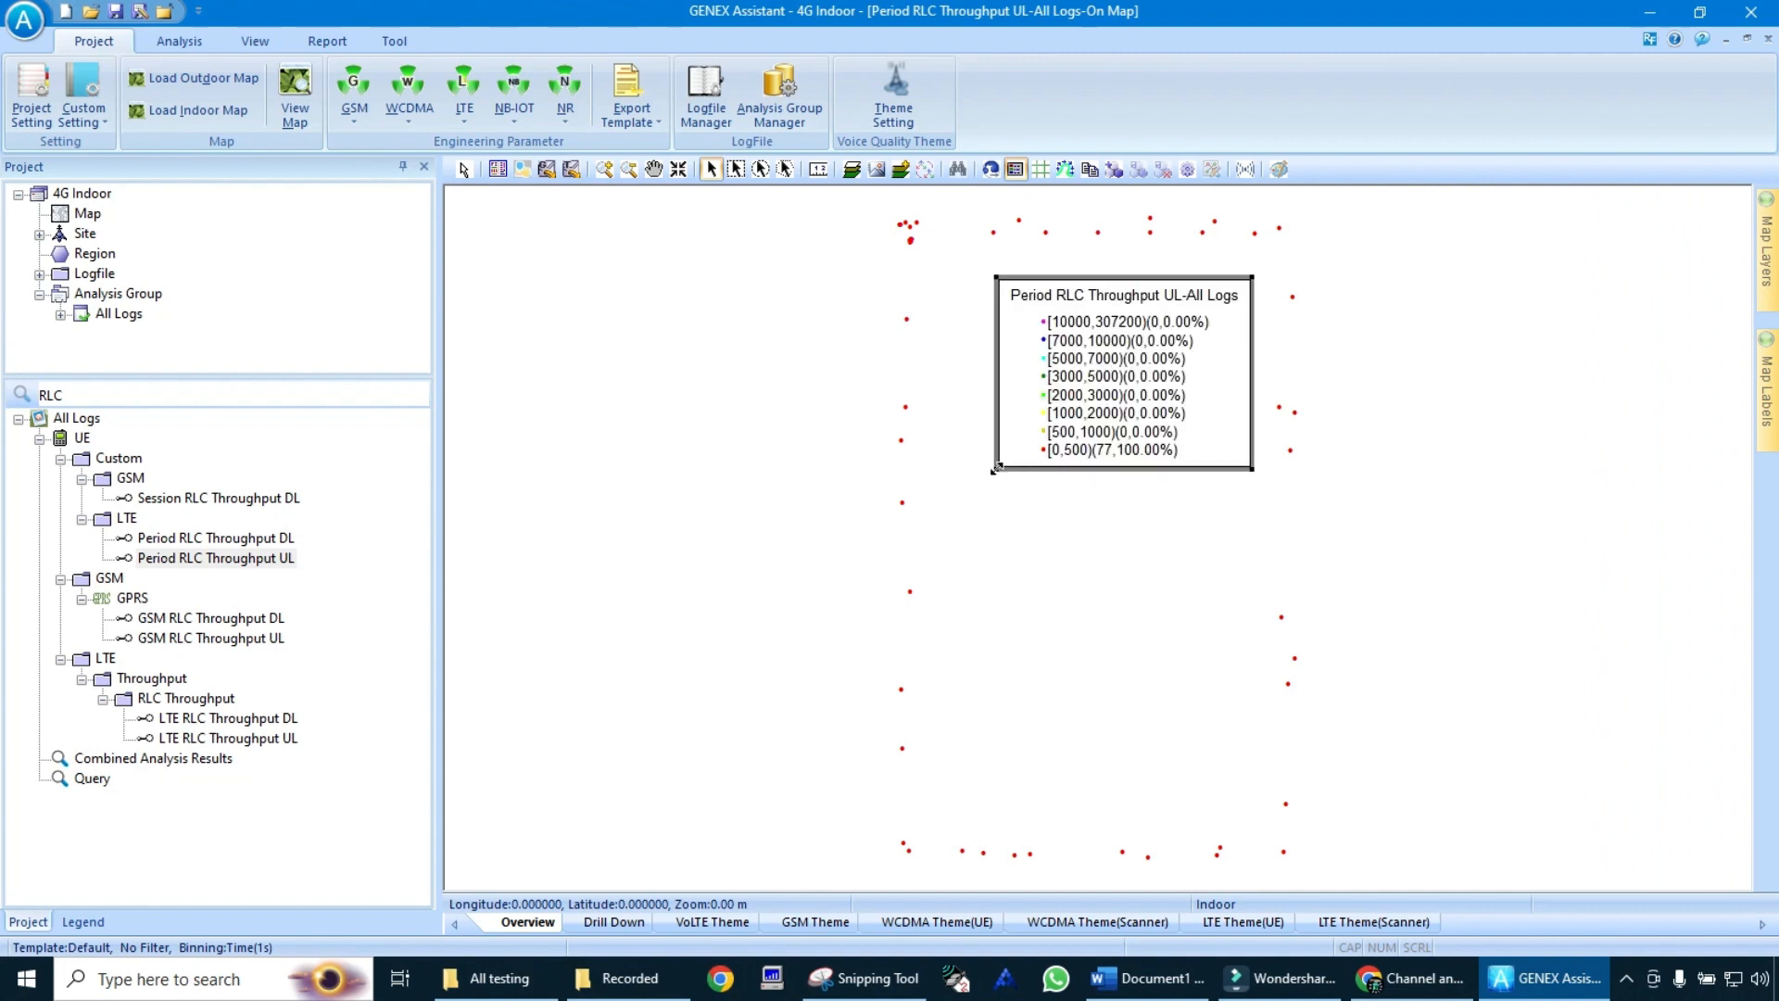
{"action": "left_click_drag", "start_coordinate": [994, 470], "coordinate": [947, 490]}
Step: Search the parameters for "failure" and replace that search with "rab"
{"action": "left_click", "coordinate": [270, 391]}
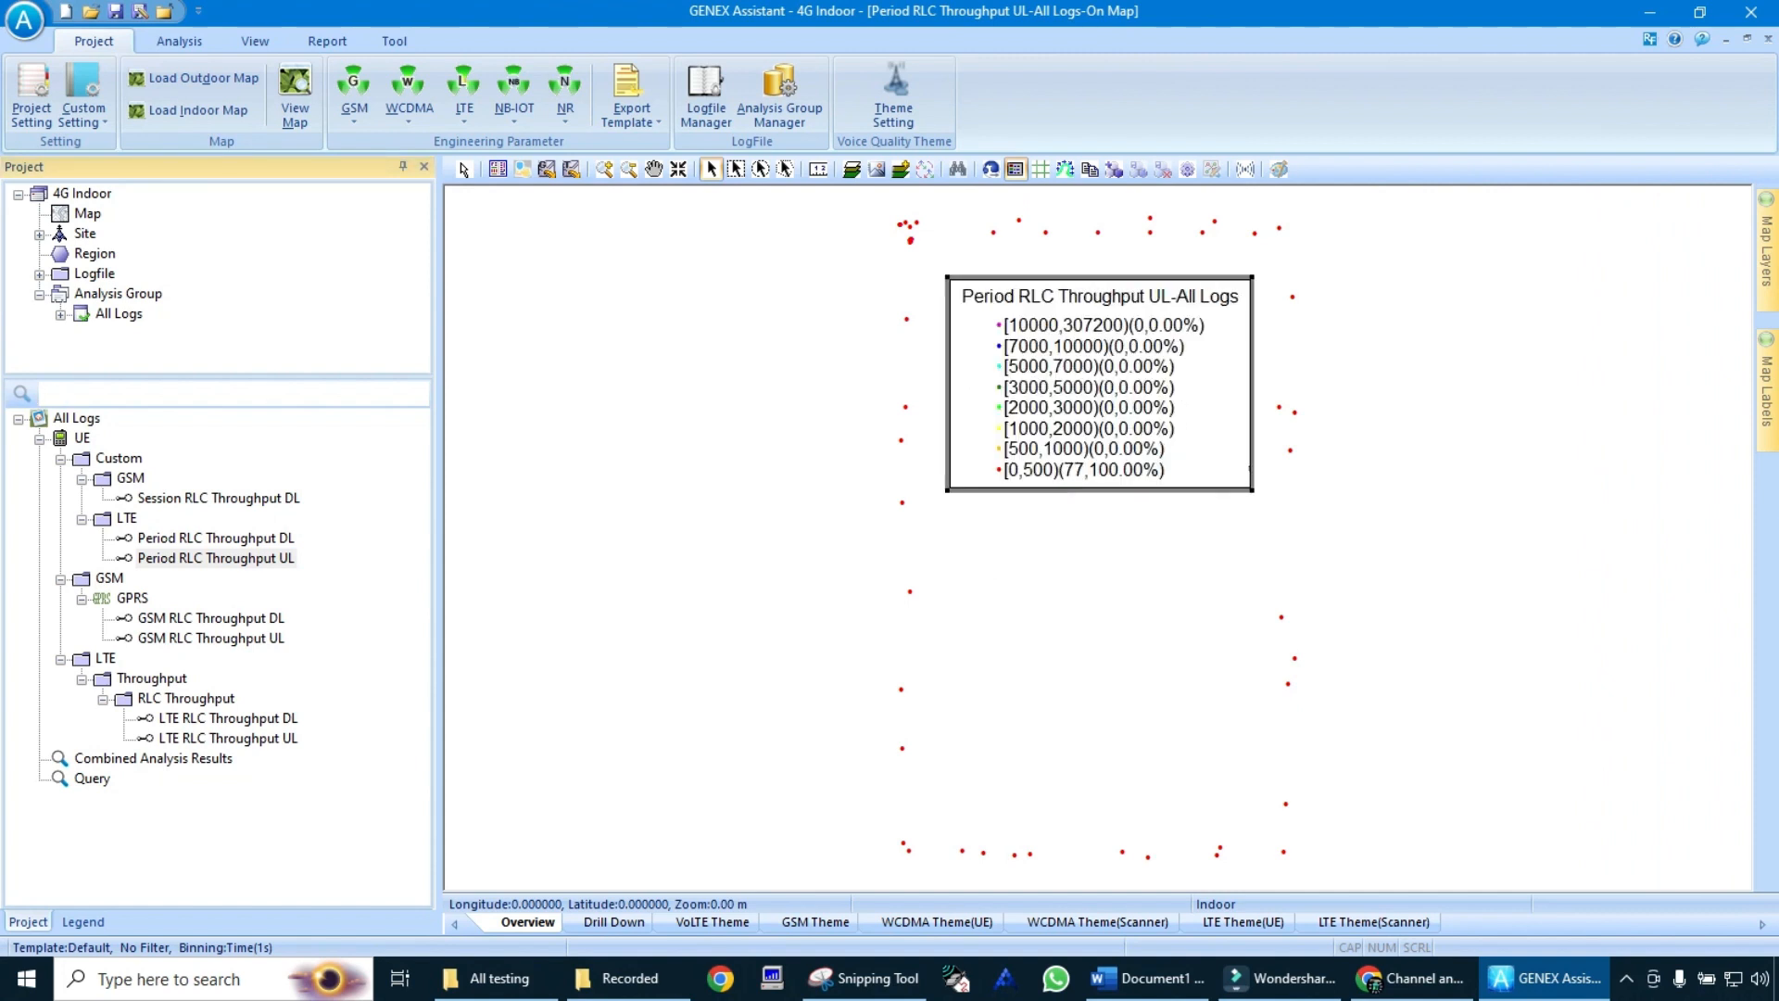
{"action": "type", "text": "failure"}
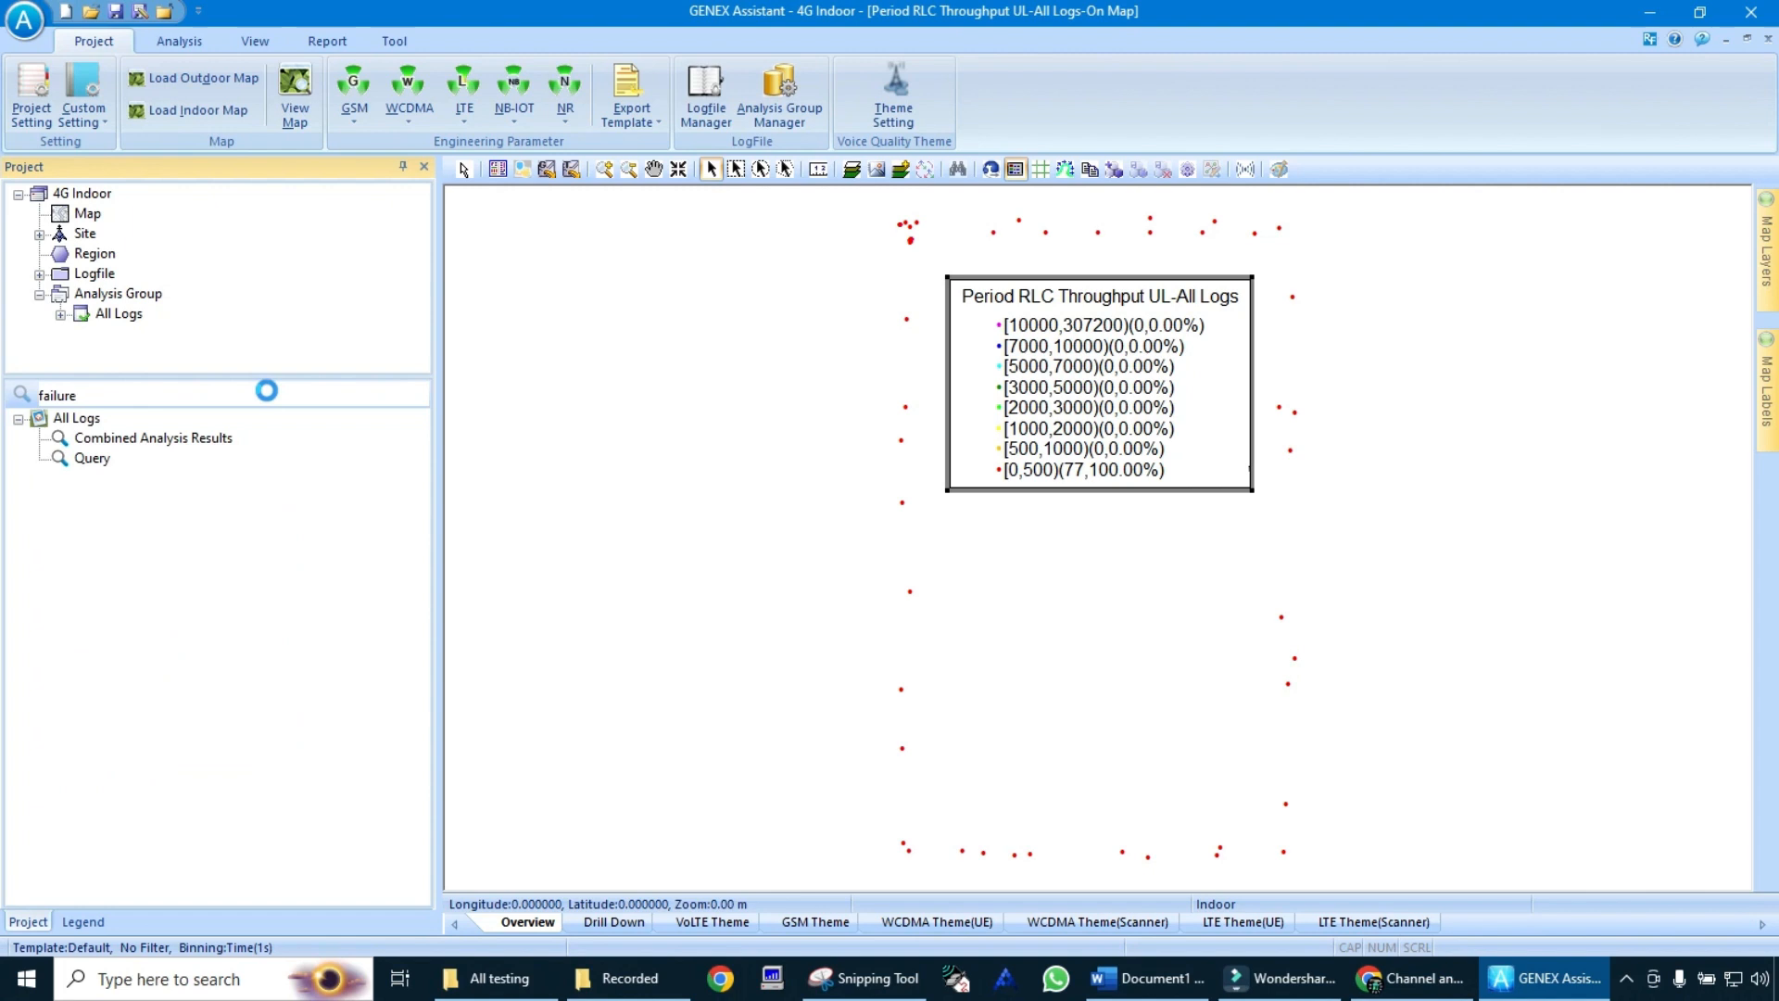
{"action": "key", "text": "BackSpace"}
{"action": "key", "text": "BackSpace"}
{"action": "key", "text": "BackSpace"}
{"action": "key", "text": "BackSpace"}
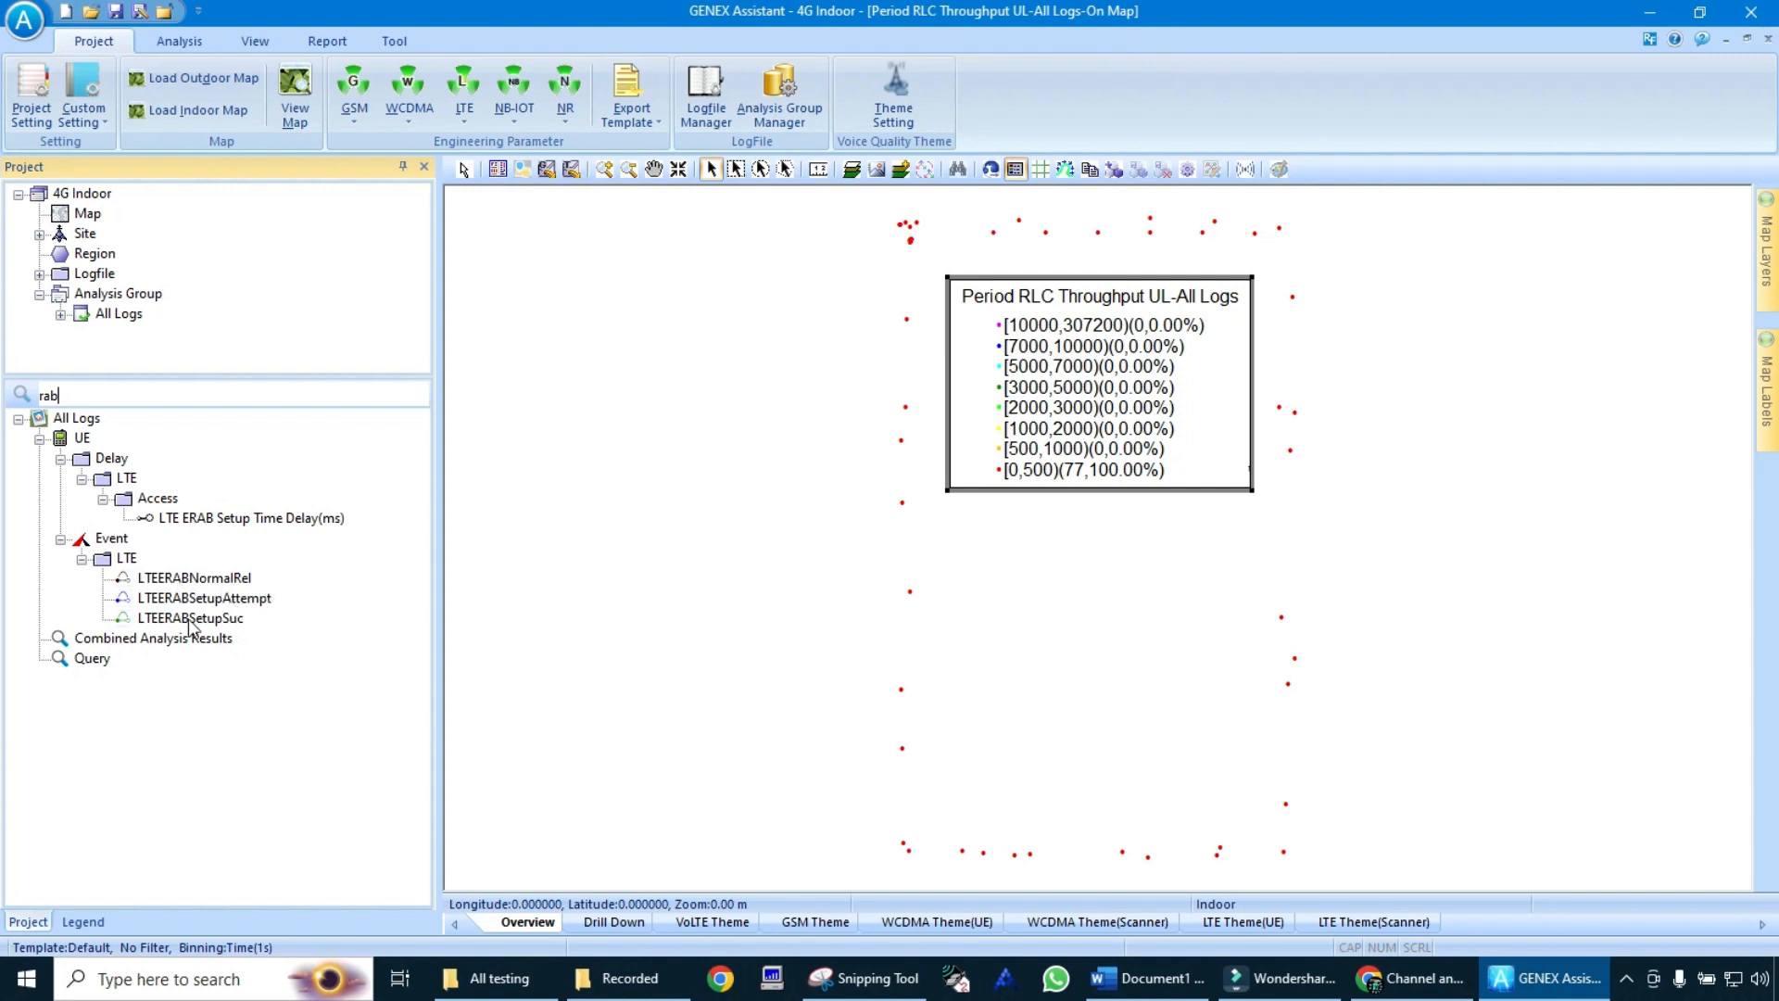
Step: Display the LTEERABNormalRel events on a map and on a sheet whose event column is widened to fit its contents
{"action": "double_click", "coordinate": [220, 575]}
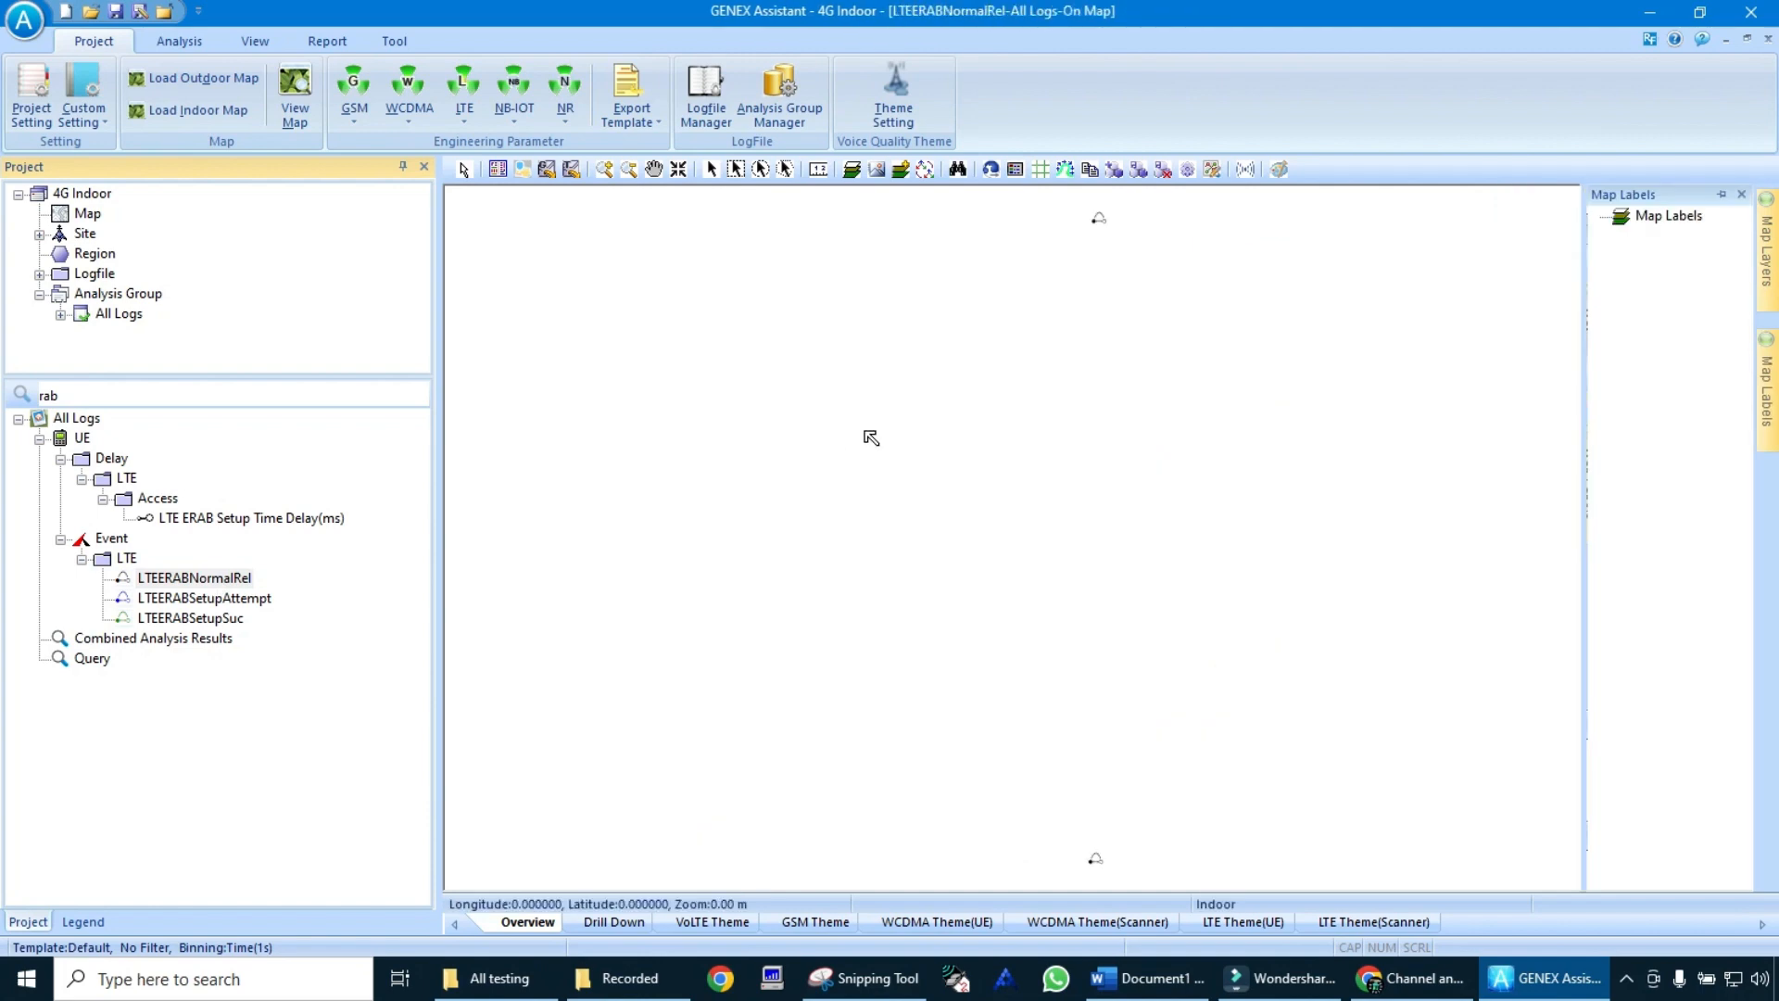
{"action": "right_click", "coordinate": [230, 584]}
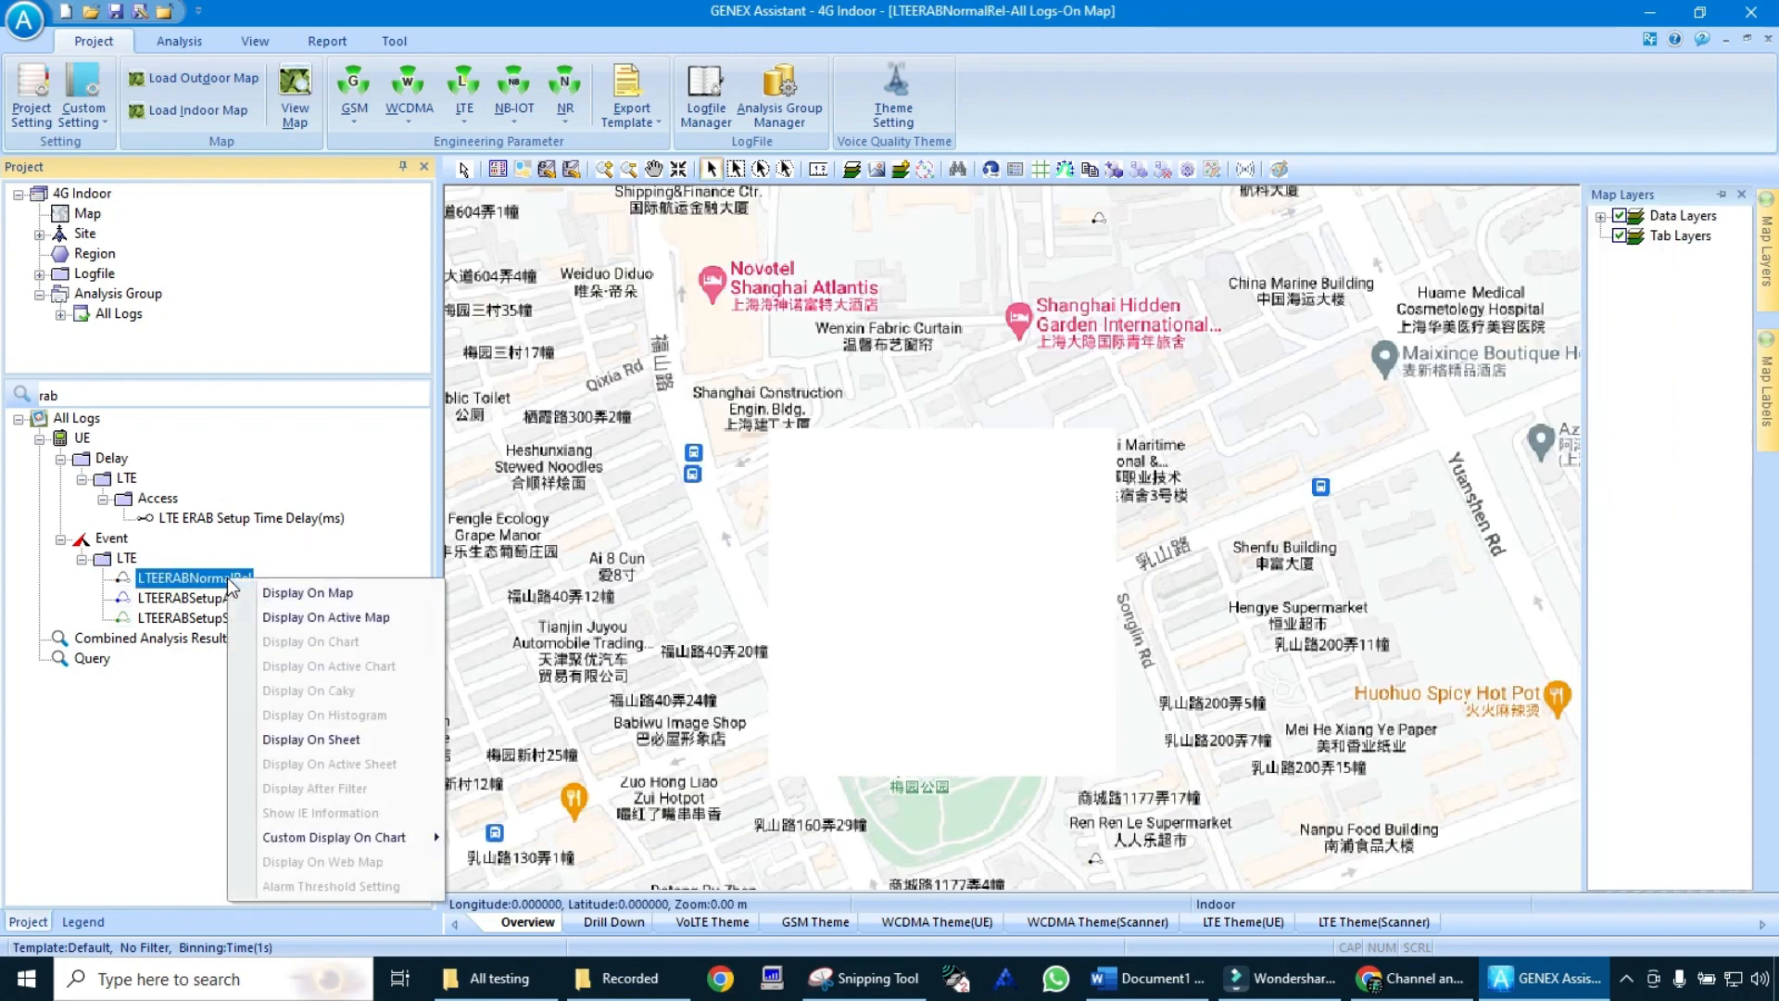
{"action": "left_click", "coordinate": [352, 740]}
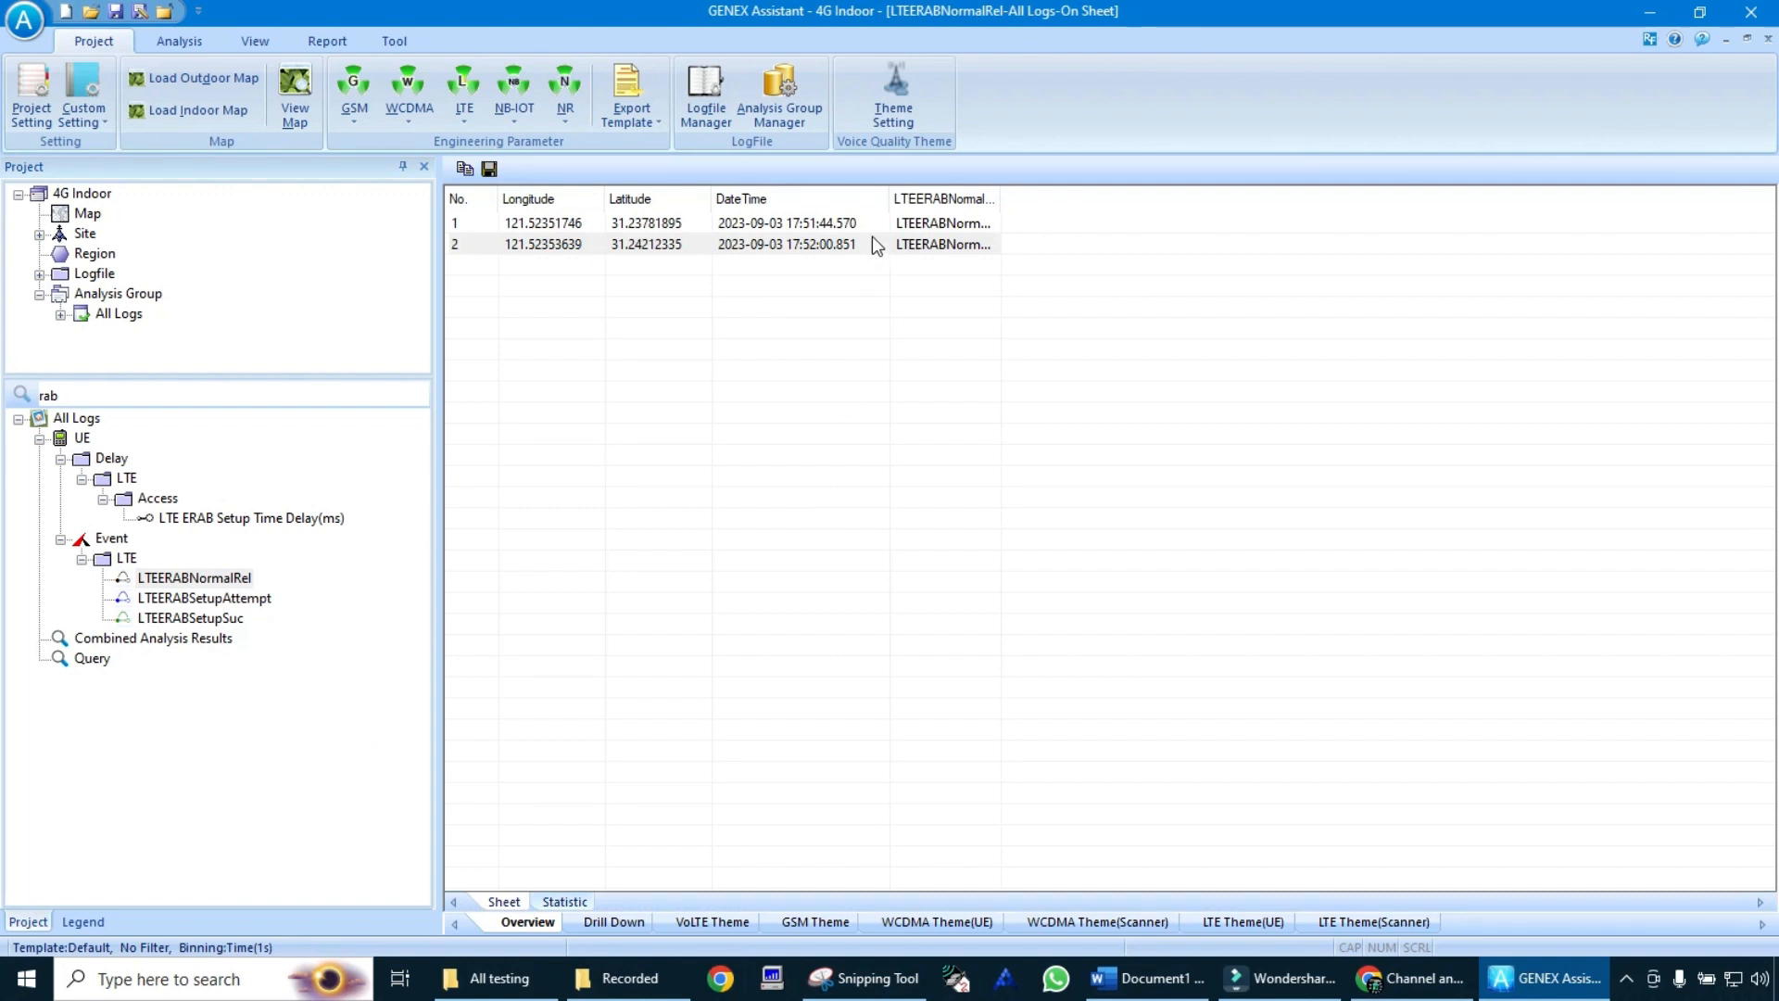
{"action": "left_click", "coordinate": [871, 239]}
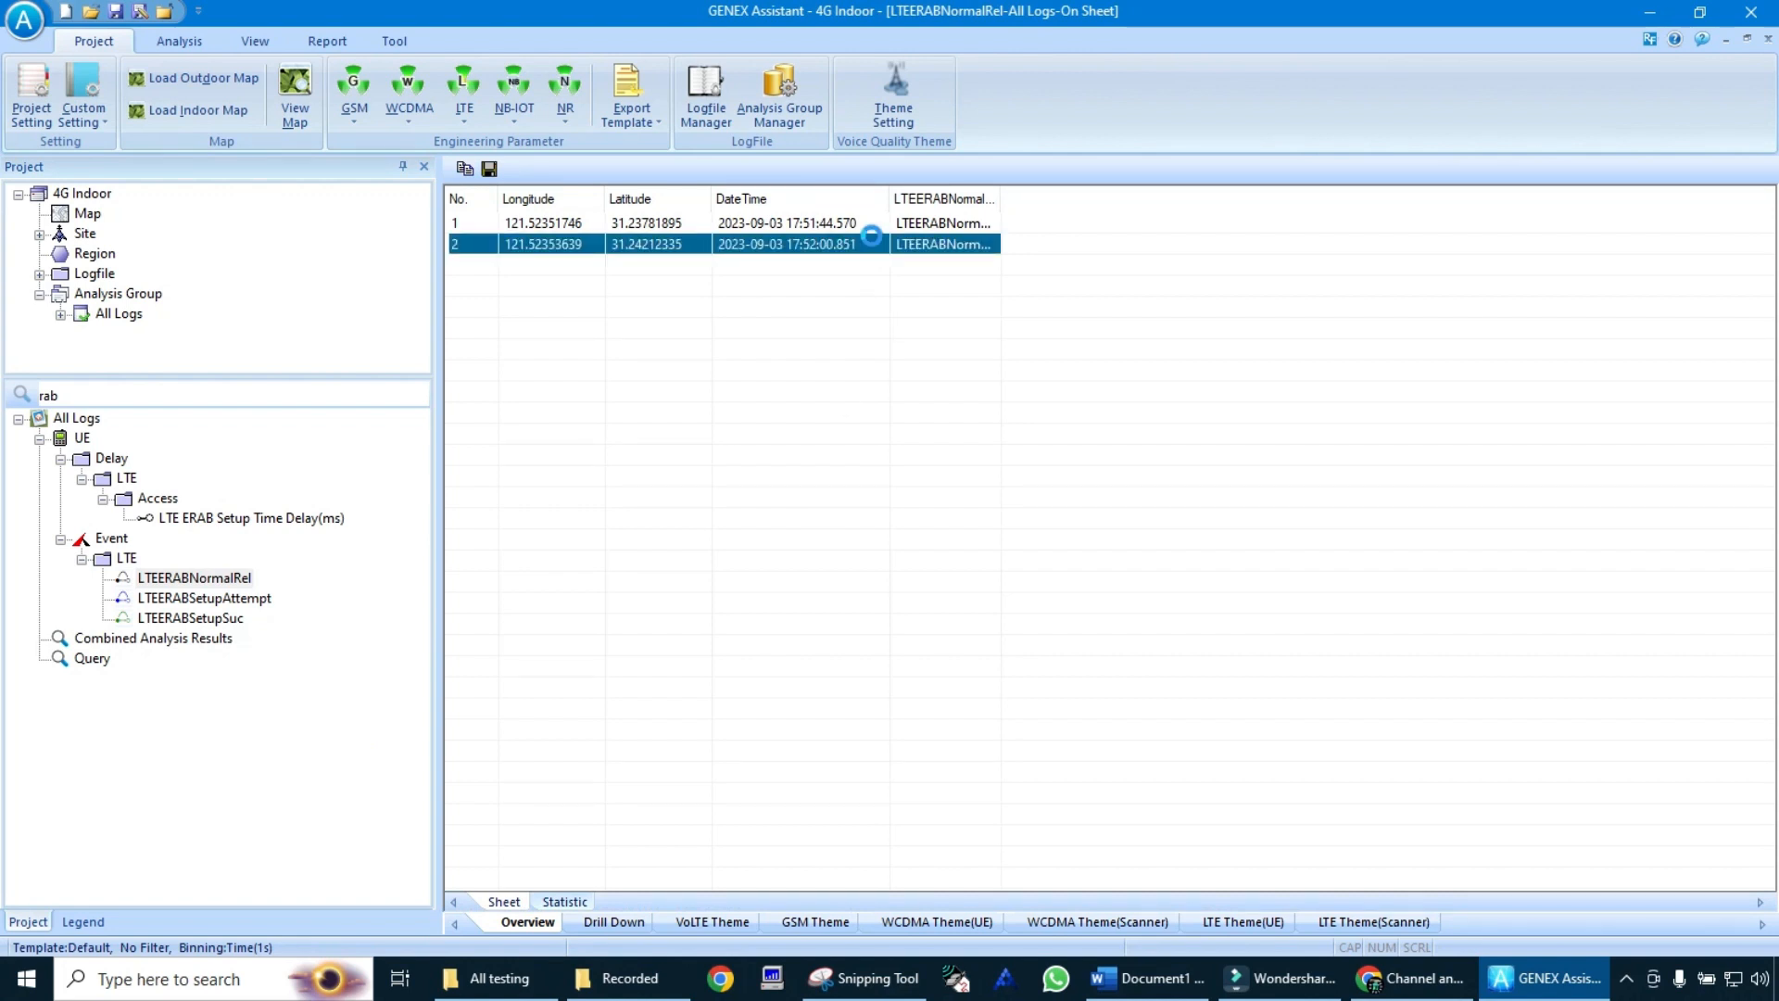
{"action": "double_click", "coordinate": [1001, 199]}
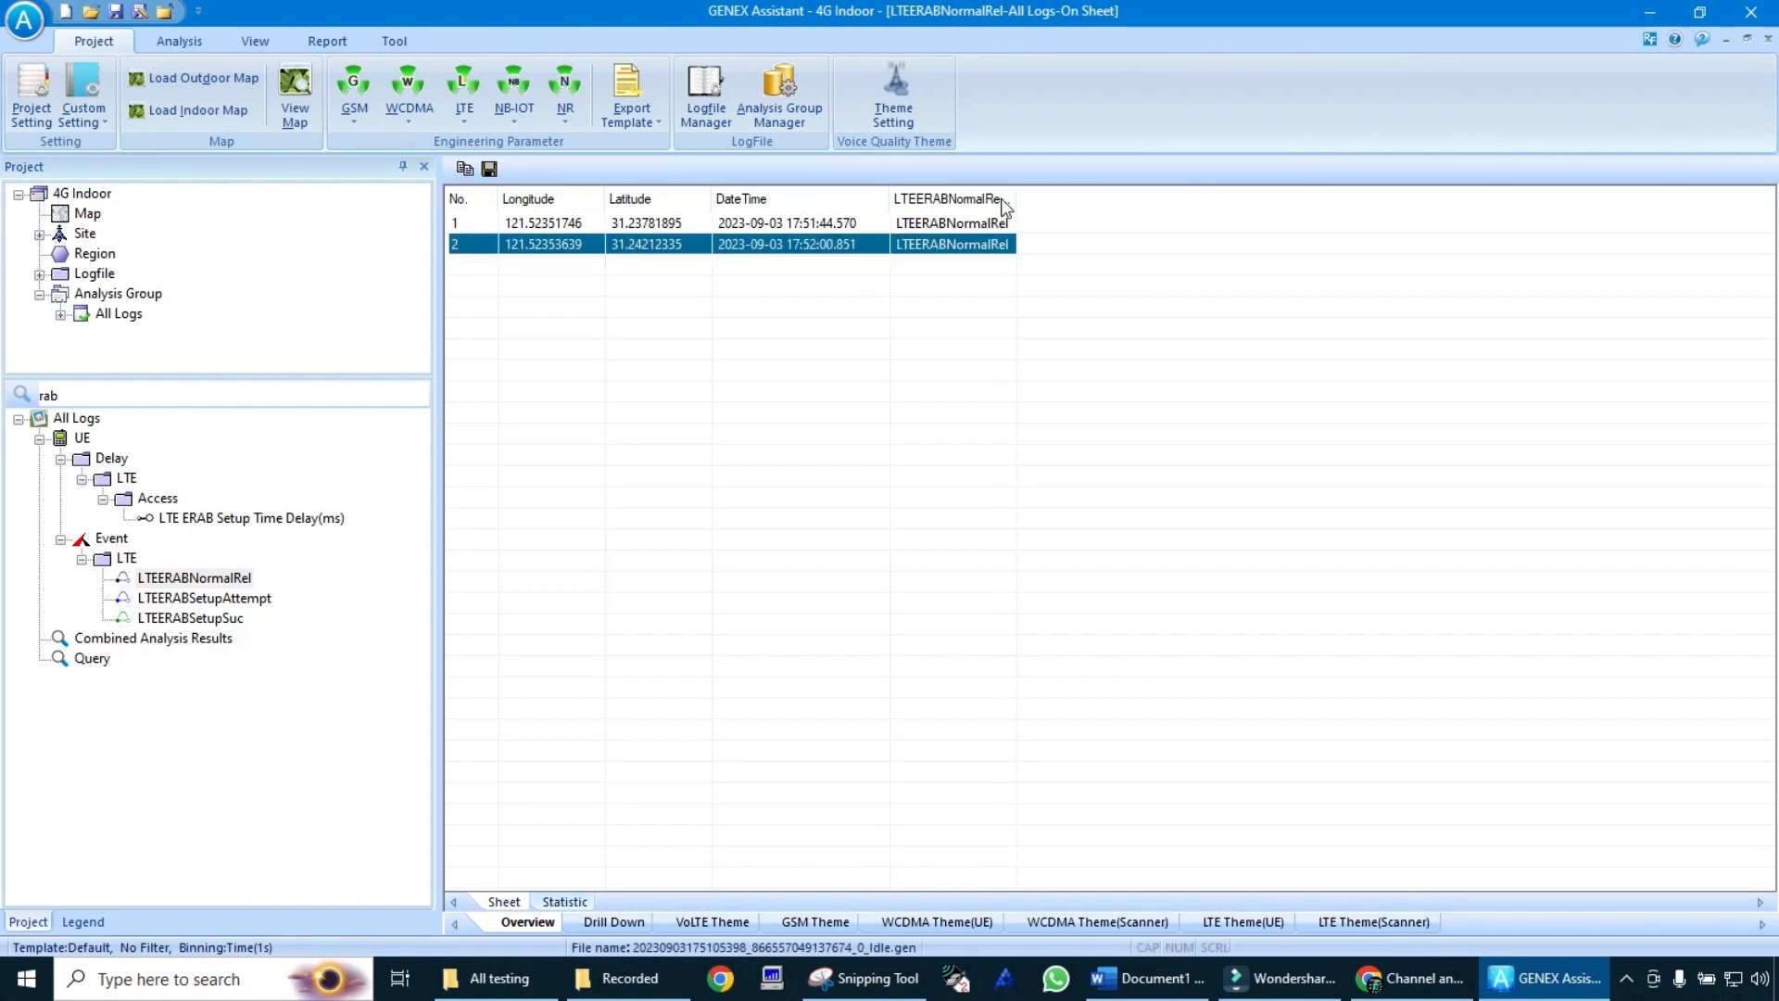
Step: Check the statistics view of the LTEERABNormalRel sheet and return to the event list
{"action": "left_click", "coordinate": [319, 405]}
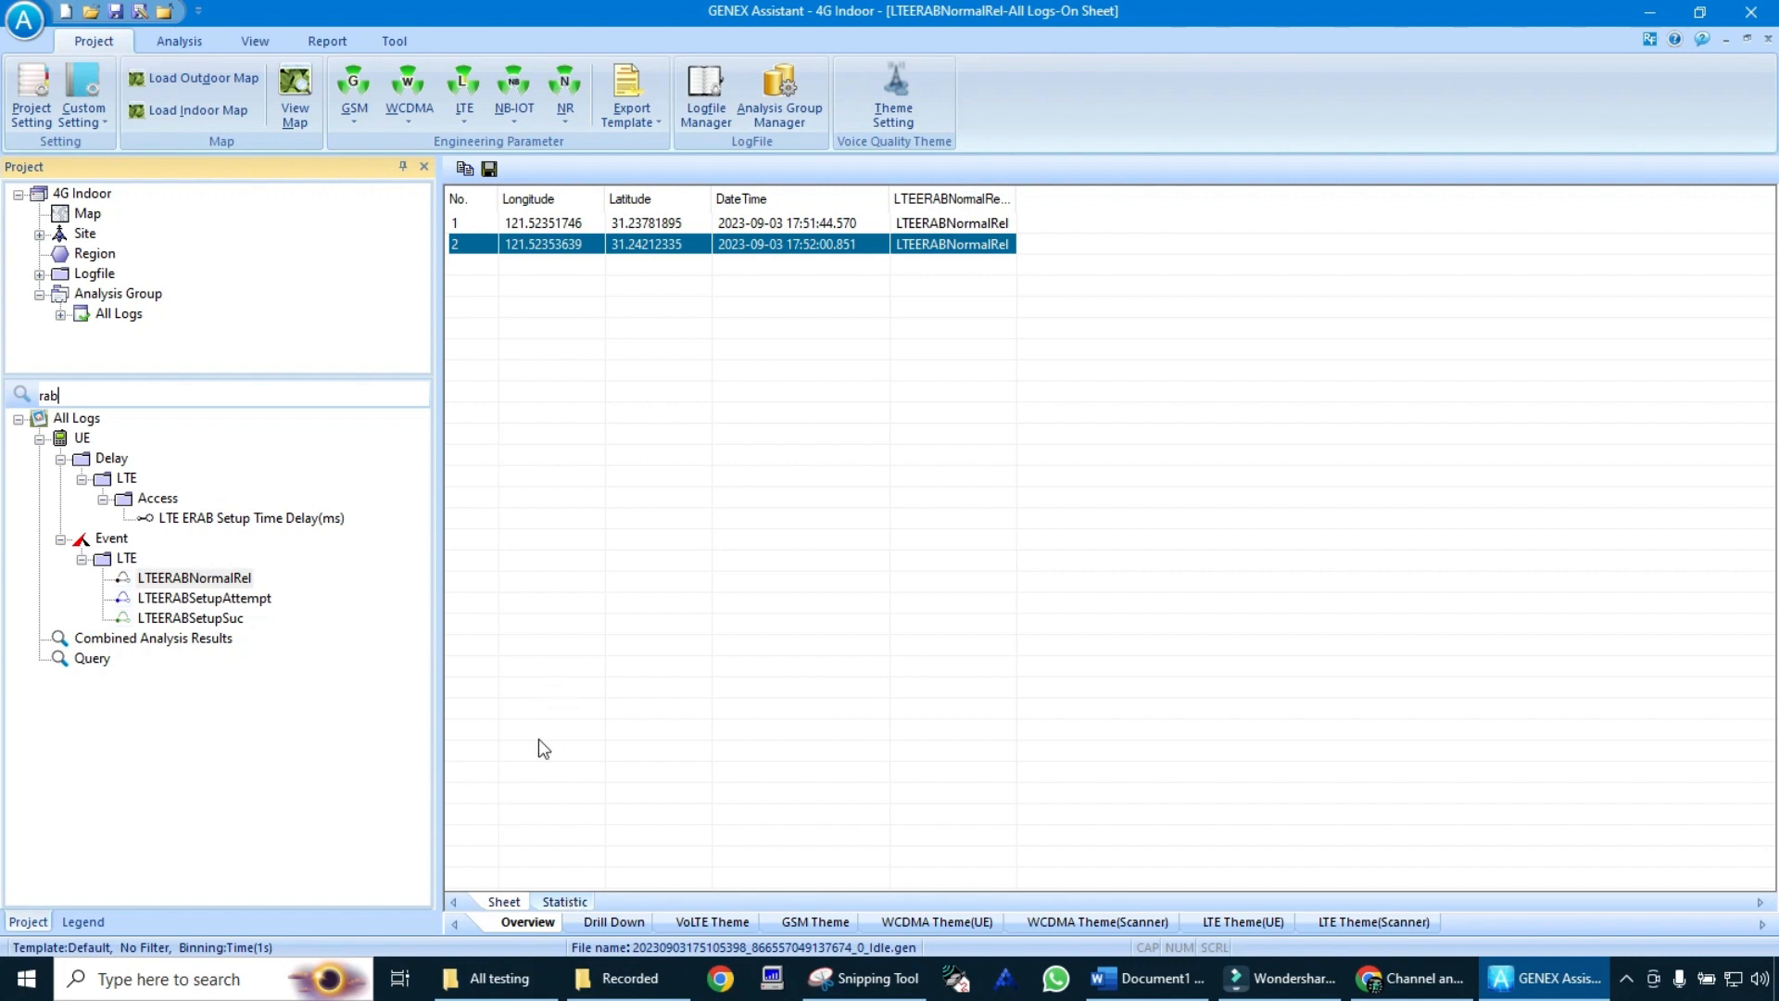
{"action": "left_click", "coordinate": [551, 902]}
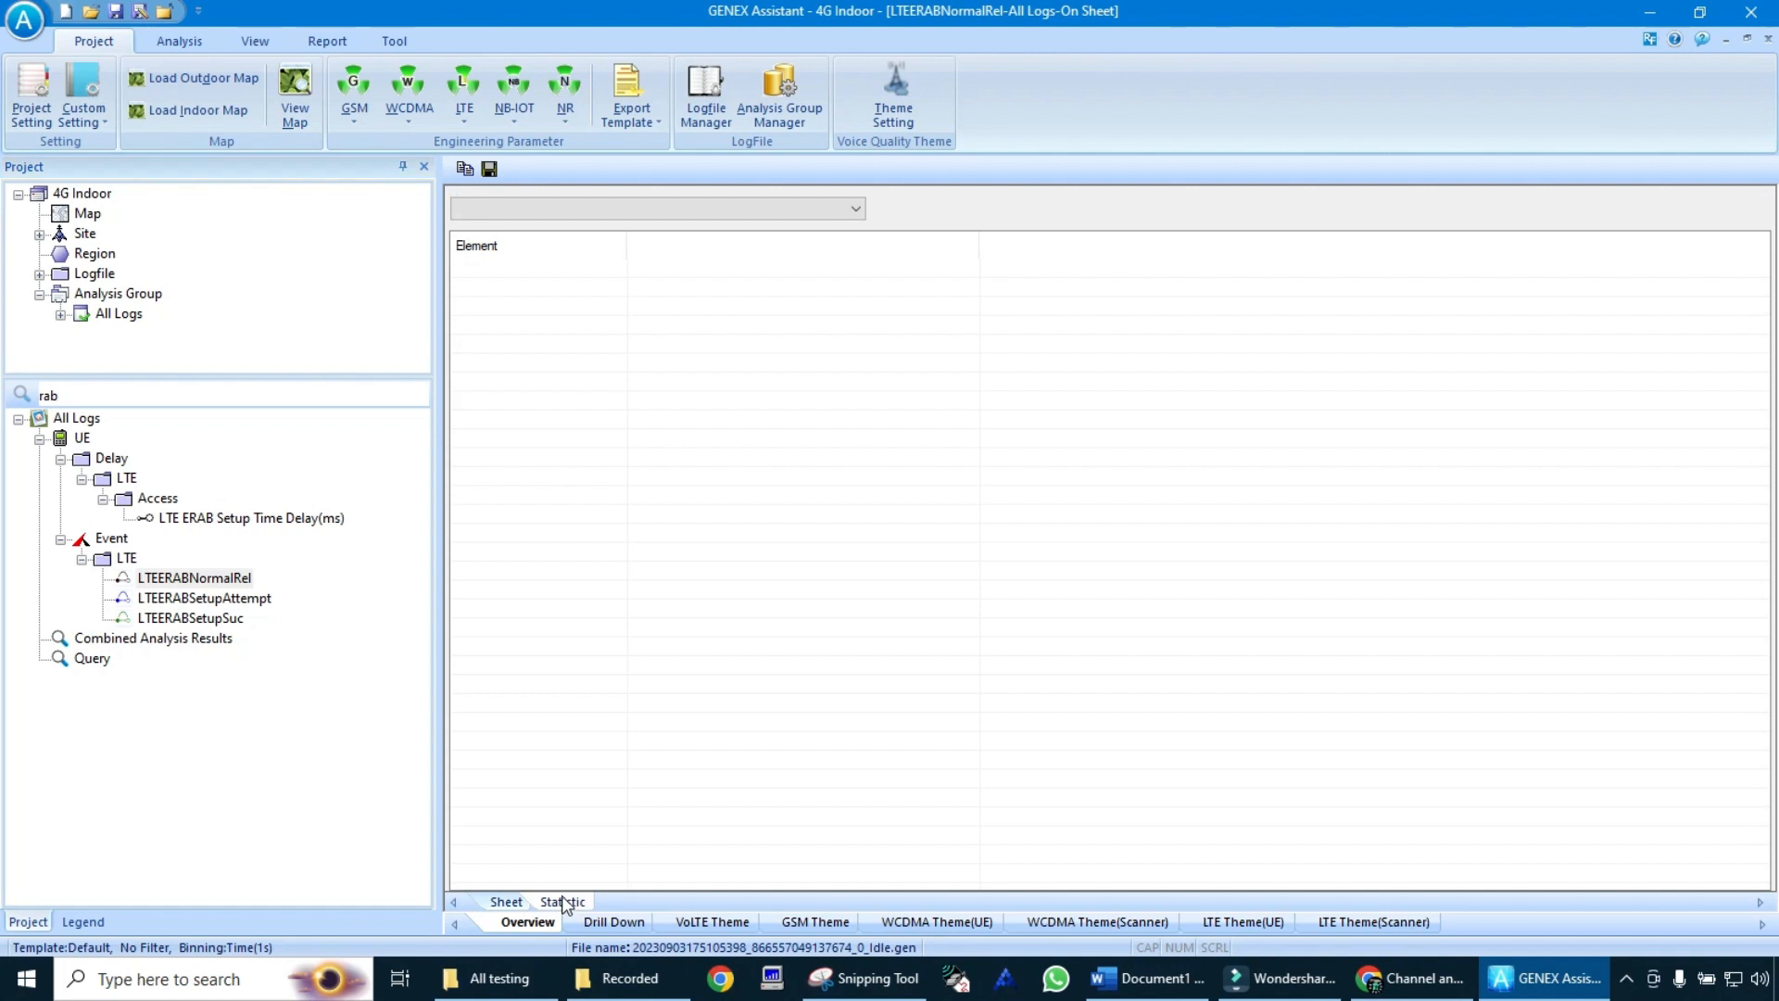
{"action": "left_click", "coordinate": [508, 901]}
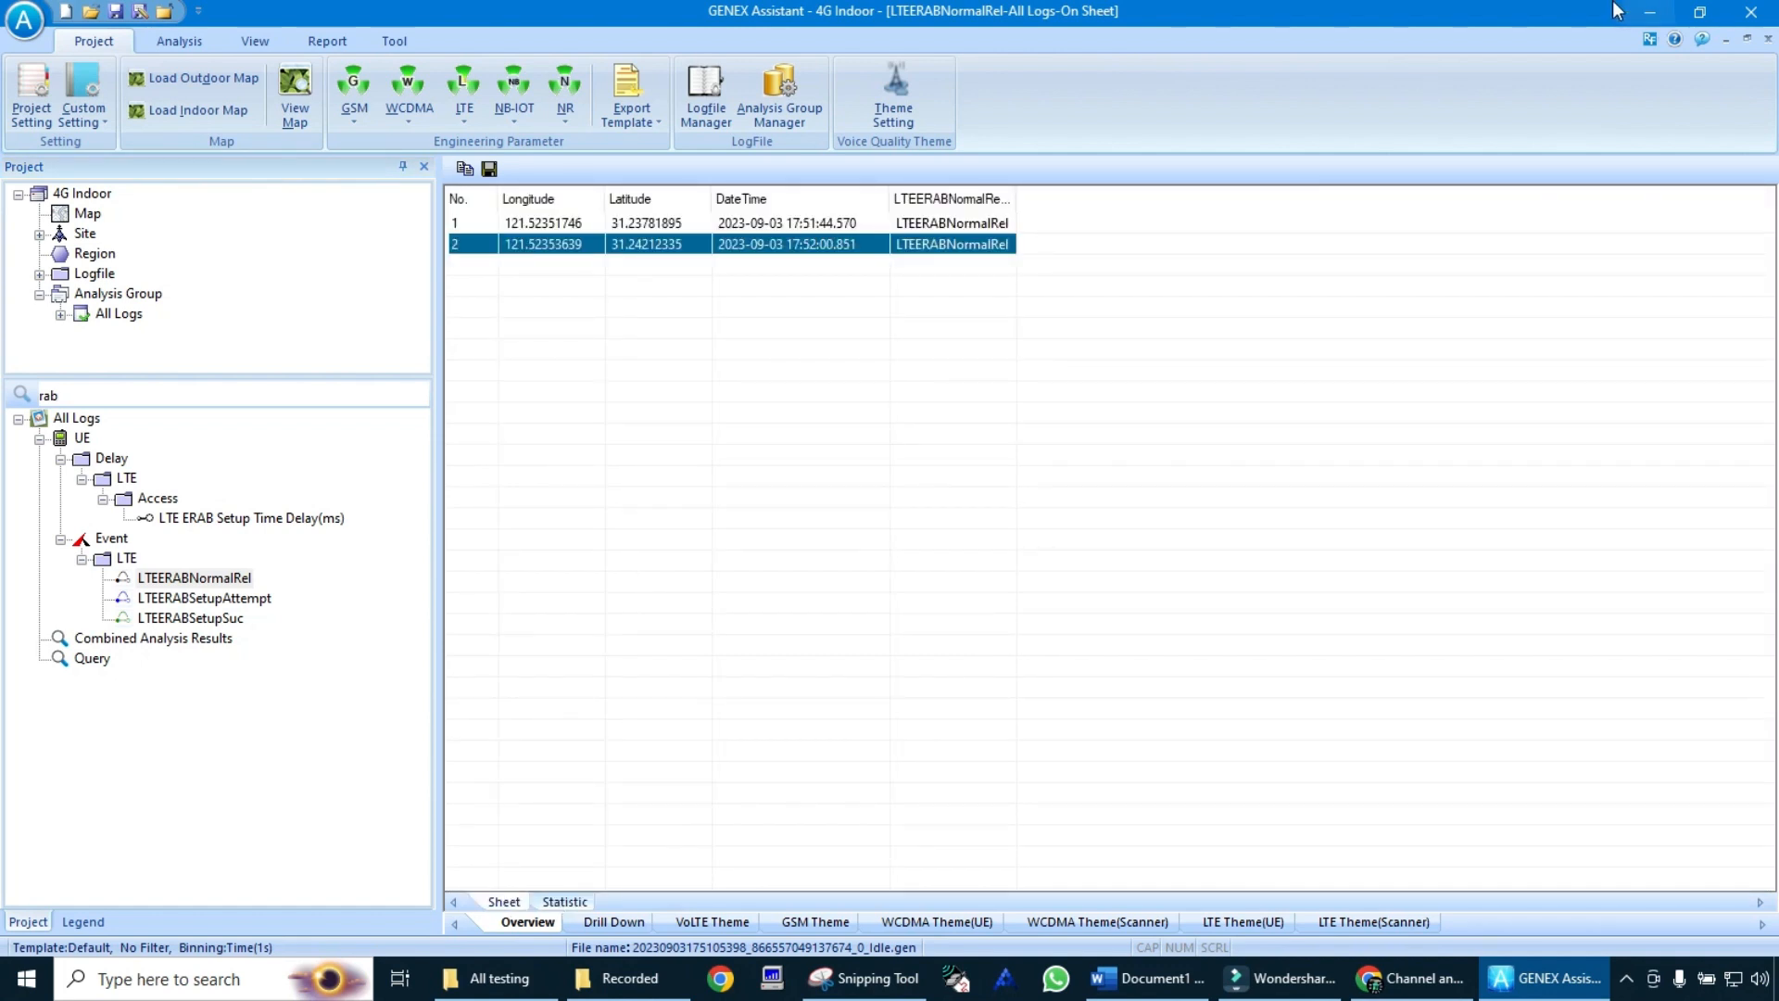
Step: Minimize the log analysis window and the Snipping Tool window to reveal the desktop
{"action": "left_click", "coordinate": [1647, 12]}
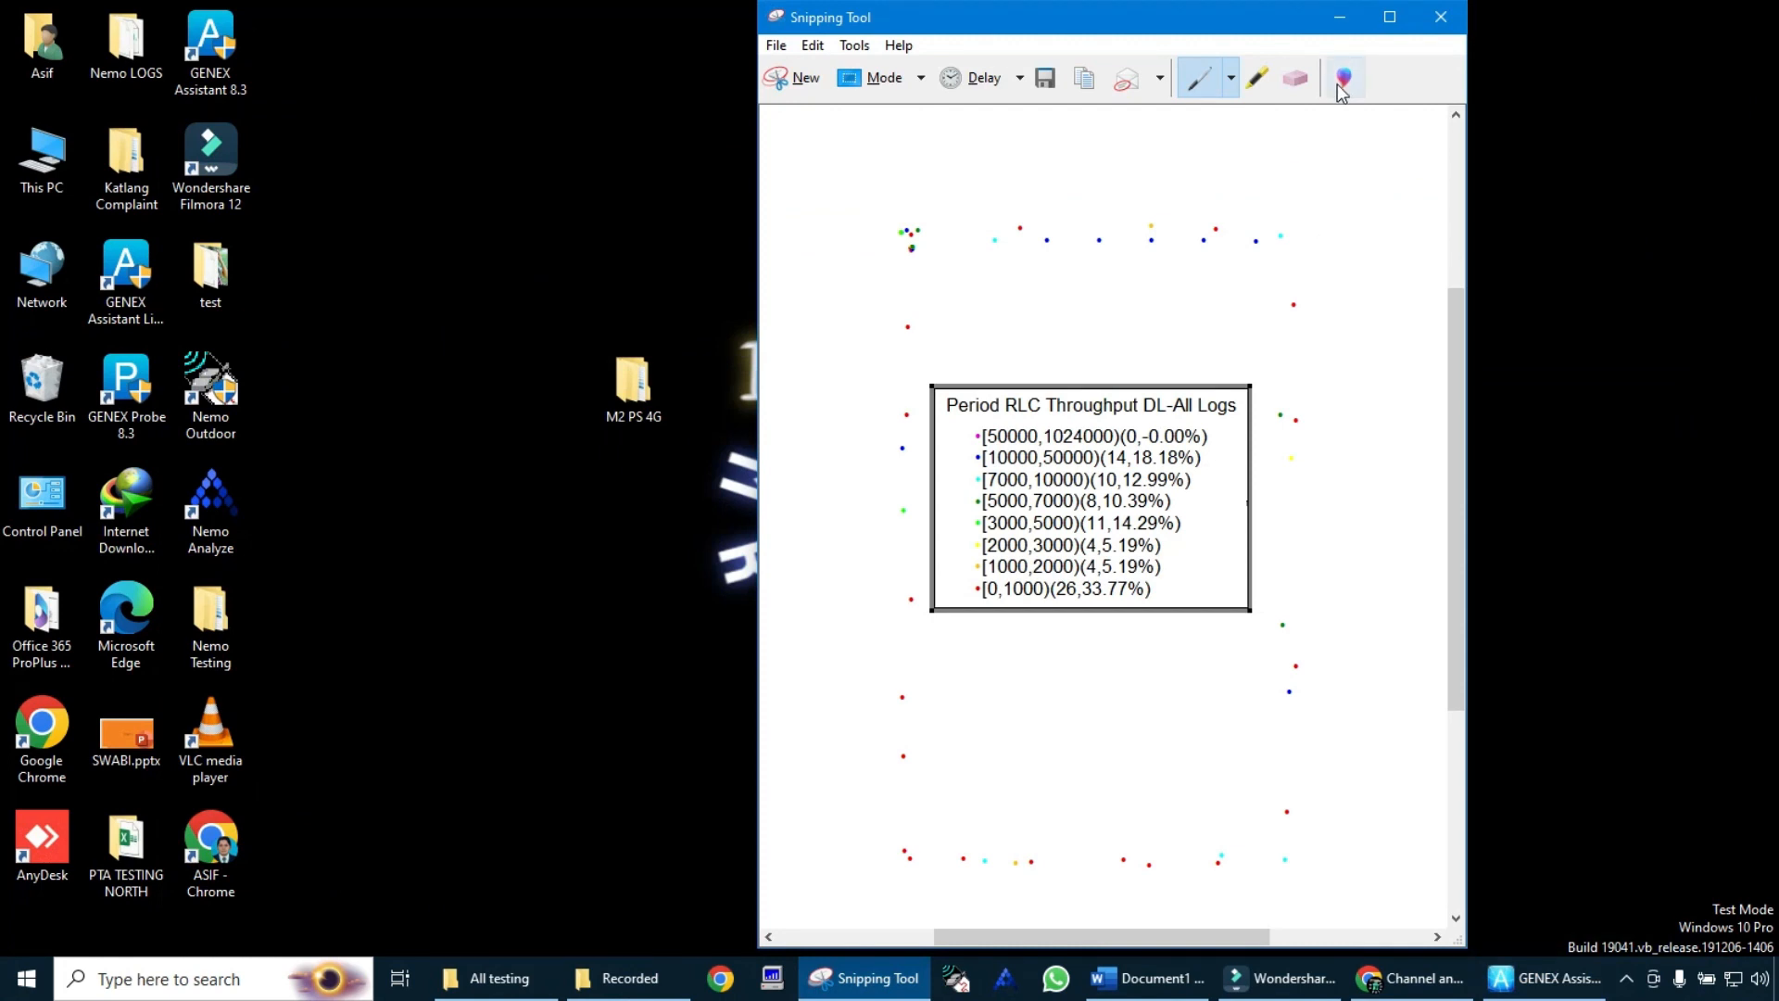
{"action": "left_click", "coordinate": [1342, 16]}
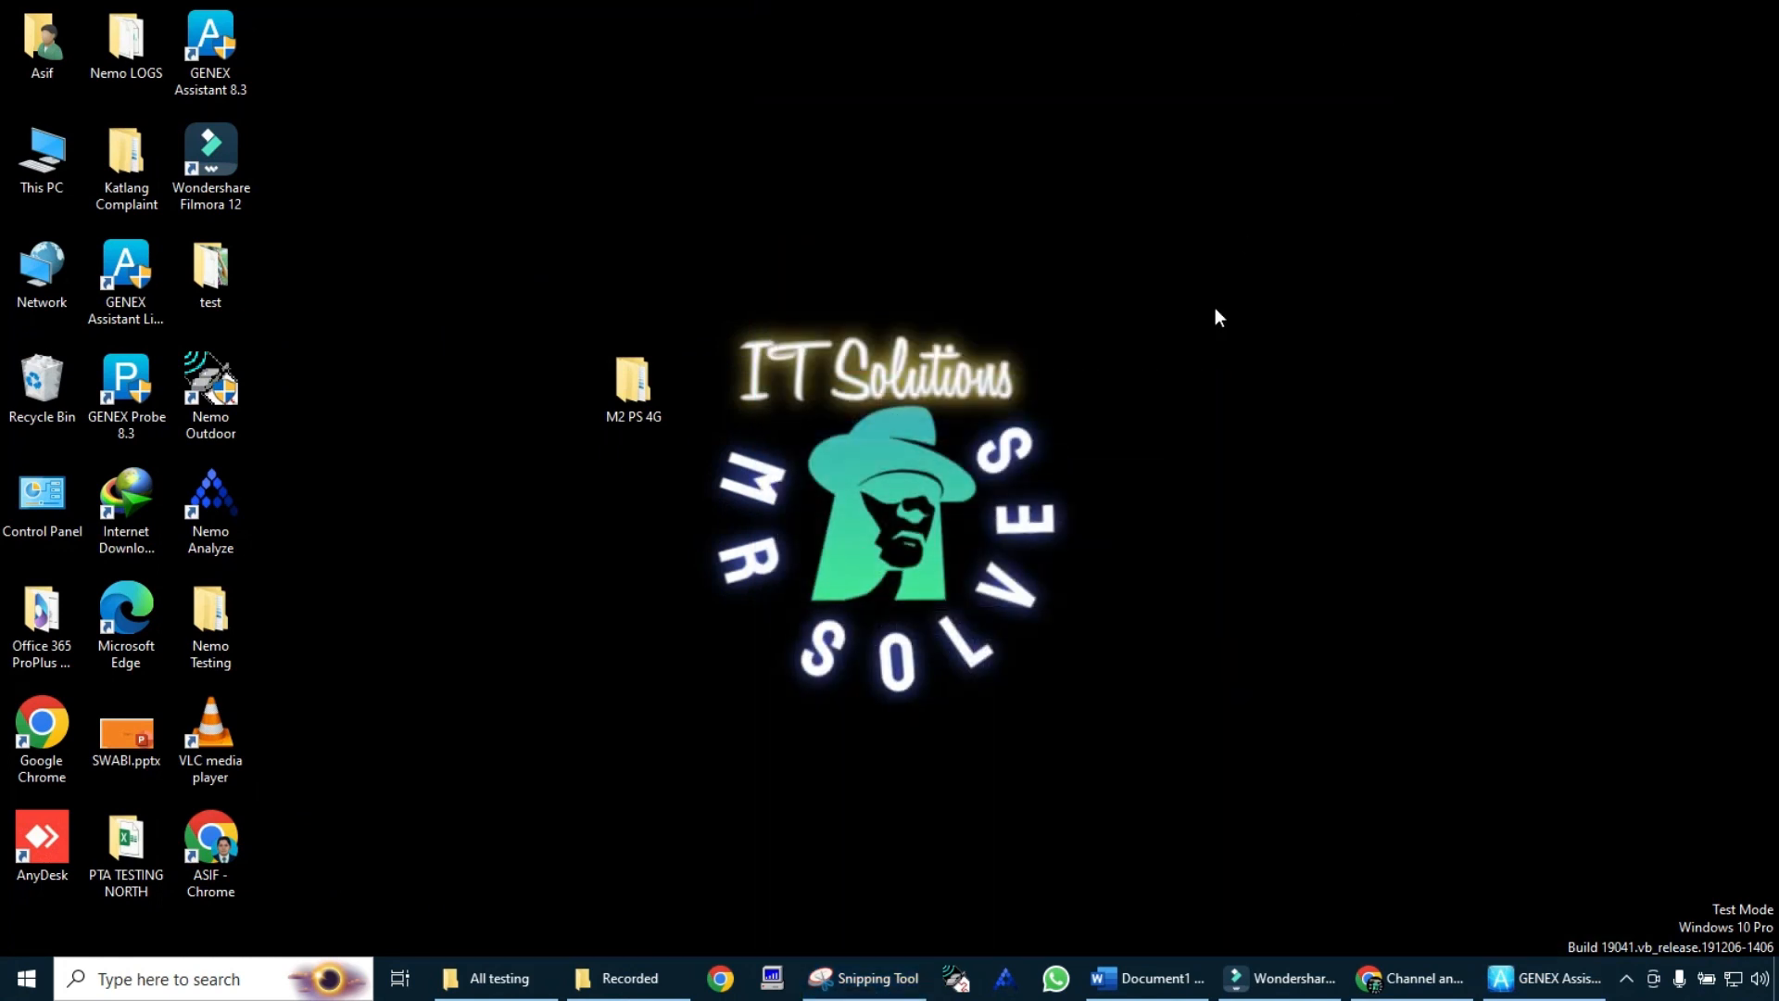